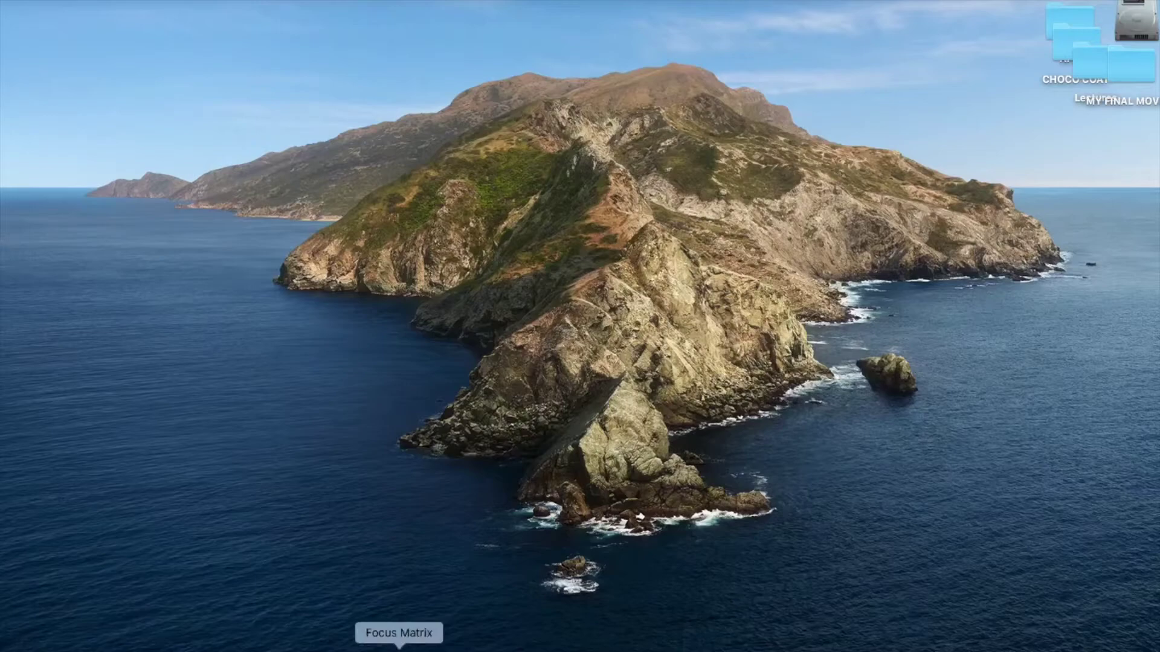
Switch to Google Chrome and open dafont.com.
left_click(372, 645)
left_click(542, 3)
type("dafont.c")
key("Return")
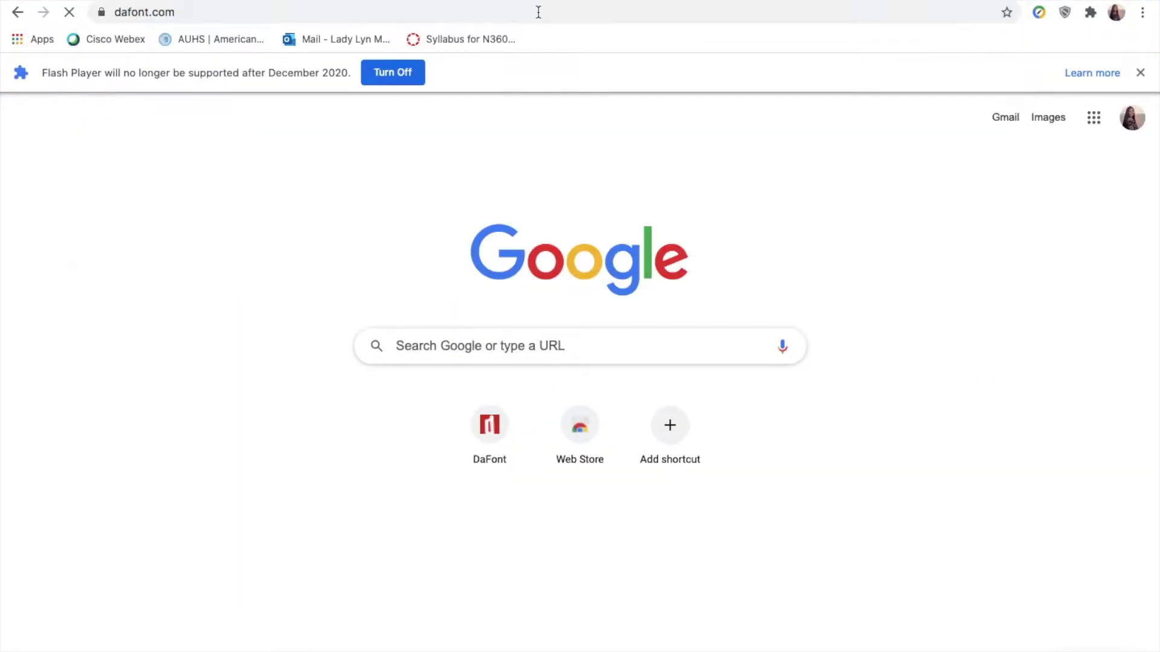
Search the font site for beauty and download the Beauty and the Beast font.
type("beauty")
left_click(980, 208)
left_click(1112, 178)
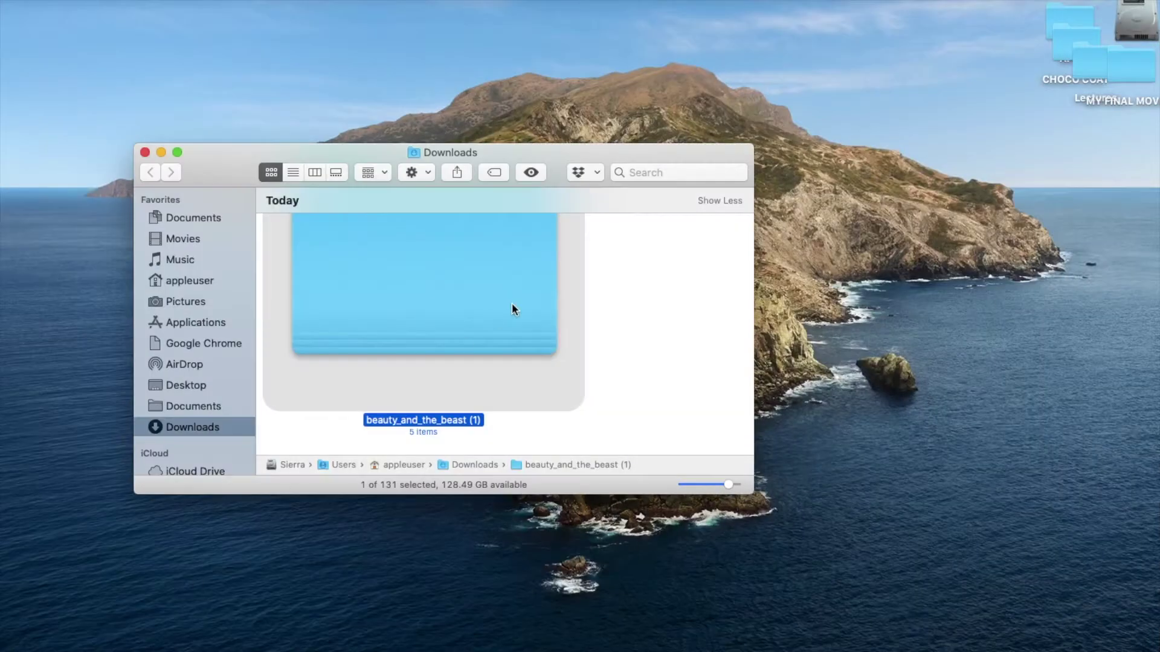
Copy the downloaded beauty_and_the_beast (1) folder into the Microsoft folder under /library/fonts and close the window.
right_click(513, 302)
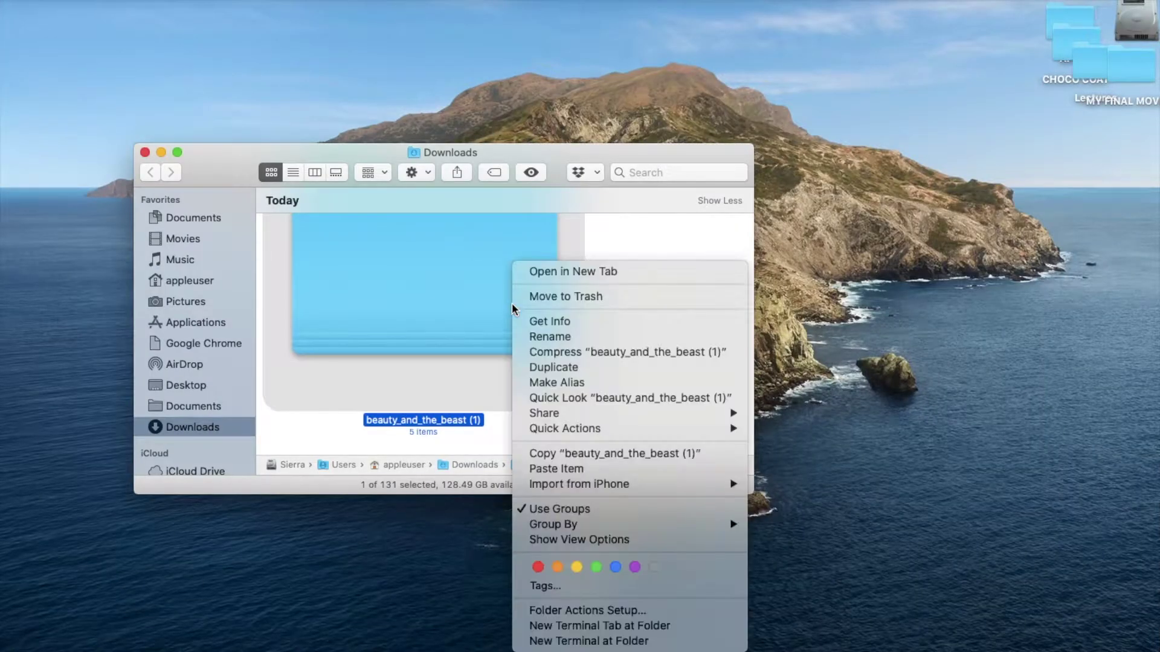
left_click(538, 354)
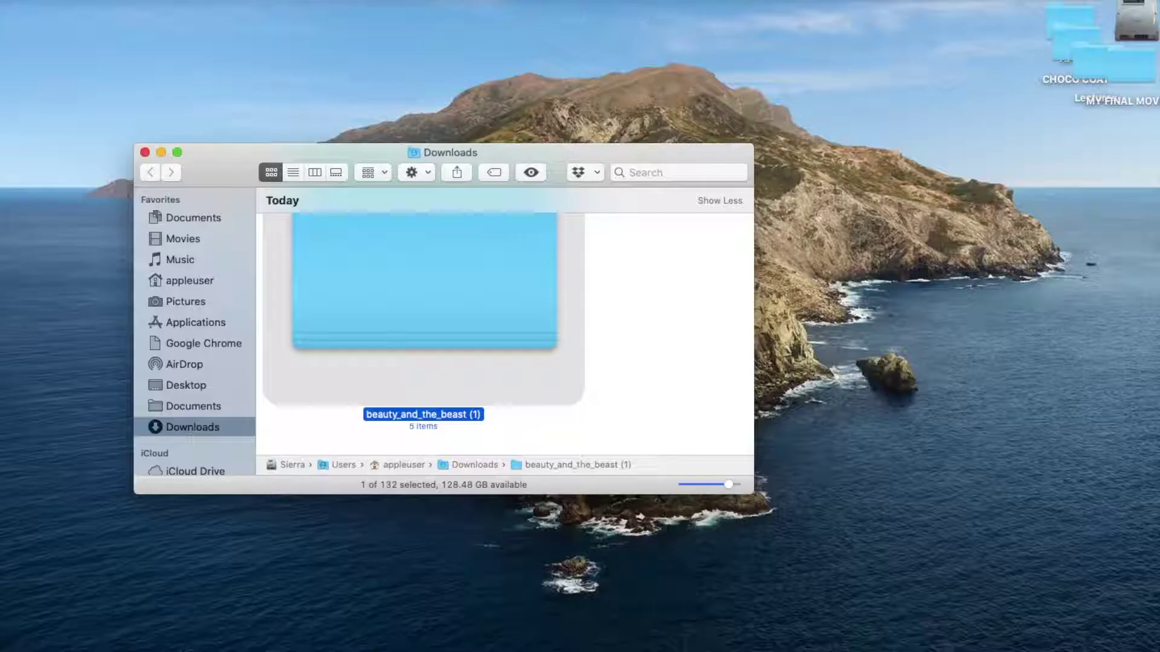
left_click(213, 1)
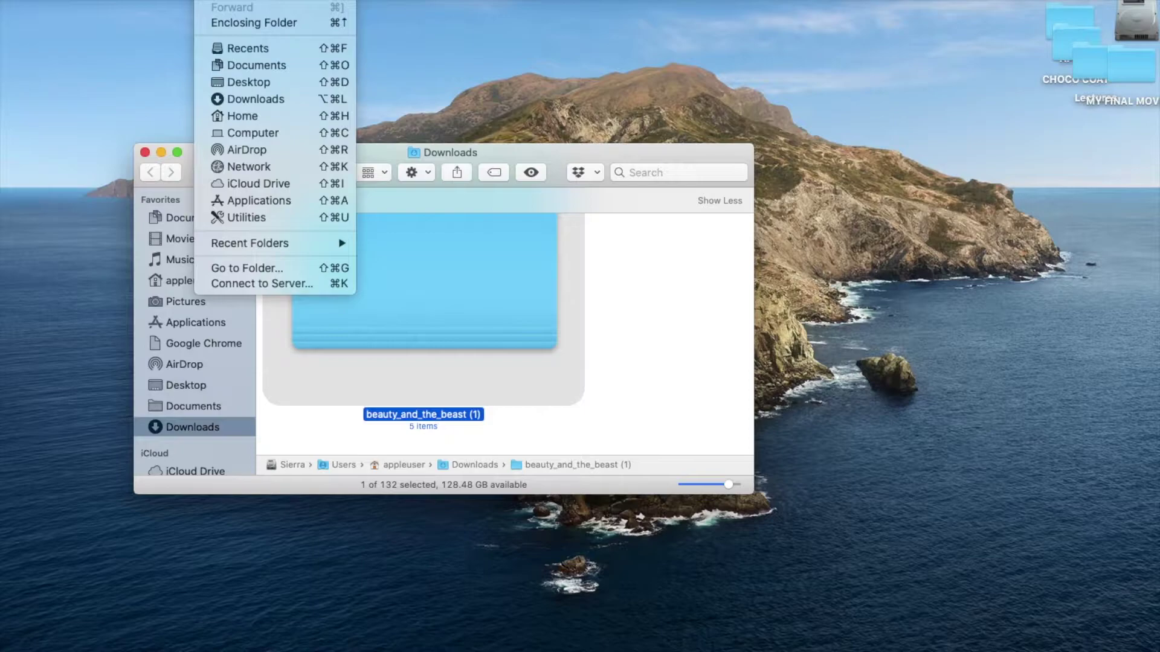
left_click(280, 268)
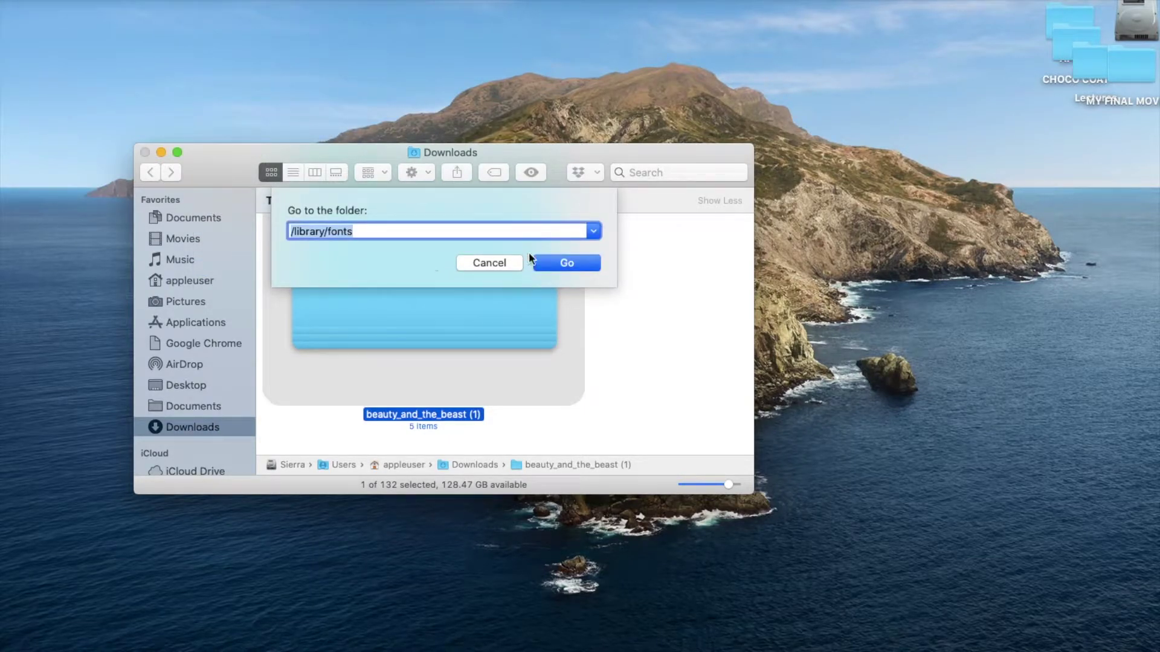
left_click(559, 262)
double_click(408, 217)
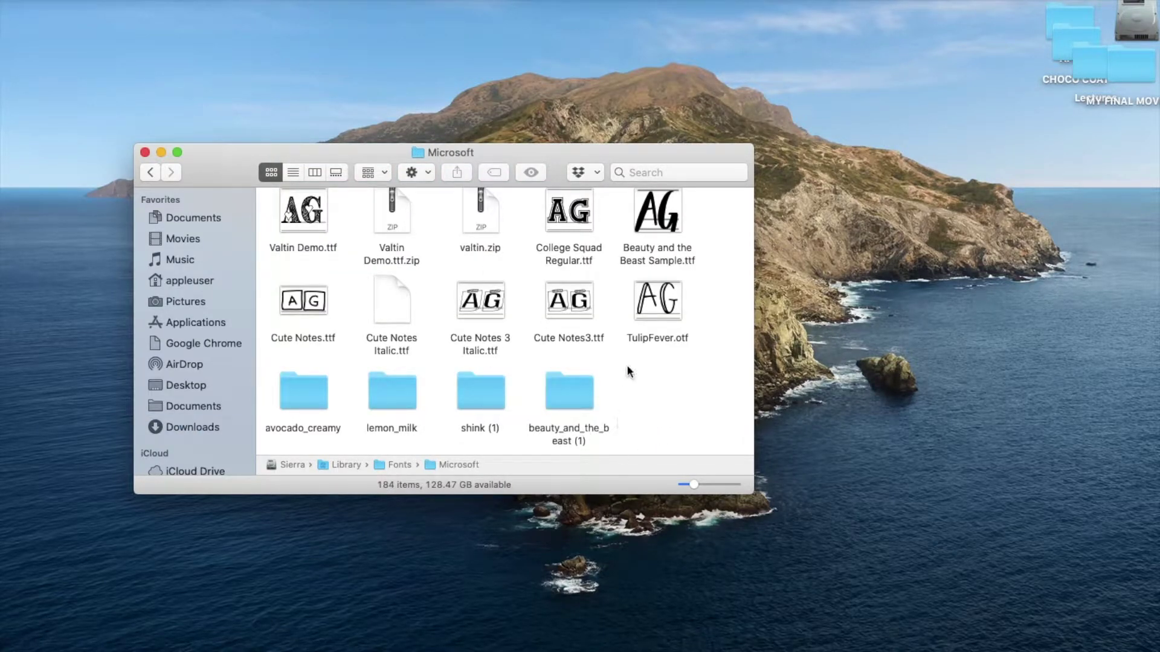
left_click(145, 151)
Switch to Keynote and create a new presentation with the plain white theme.
key("super+space")
type("keynote")
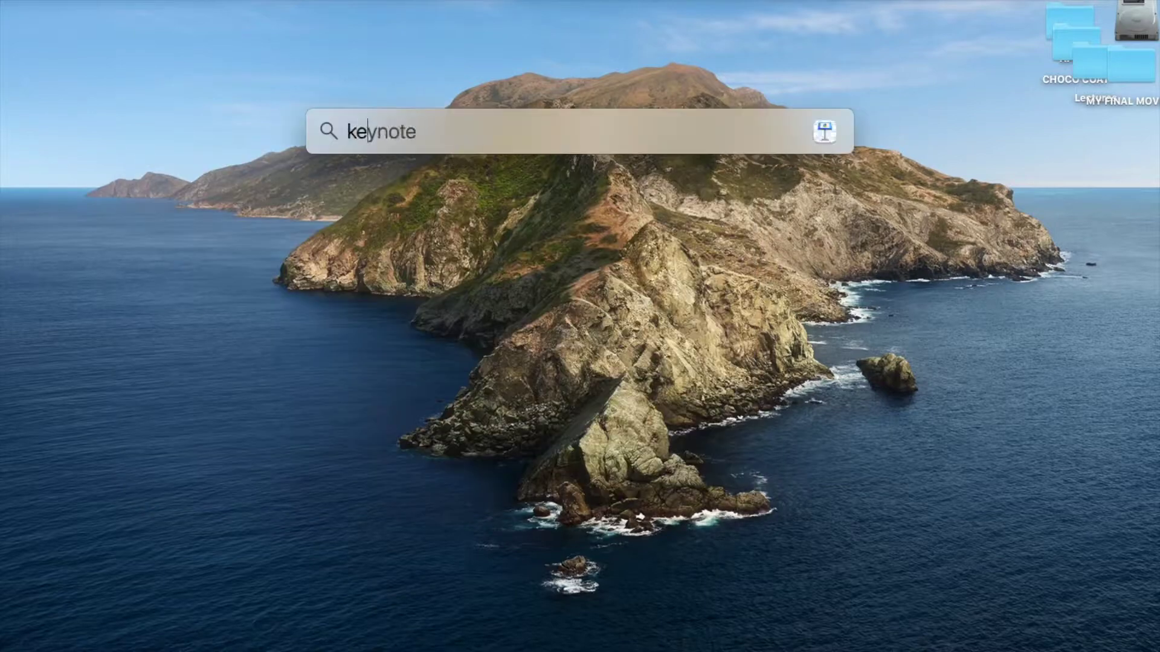
key("Return")
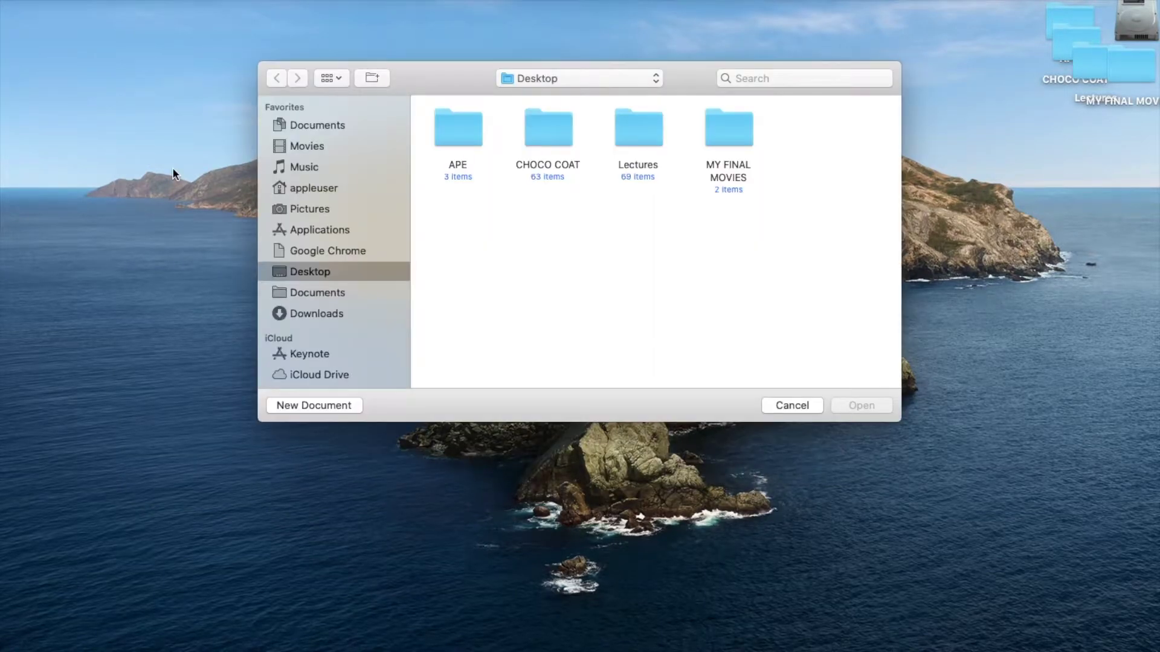
left_click(288, 411)
left_click(948, 613)
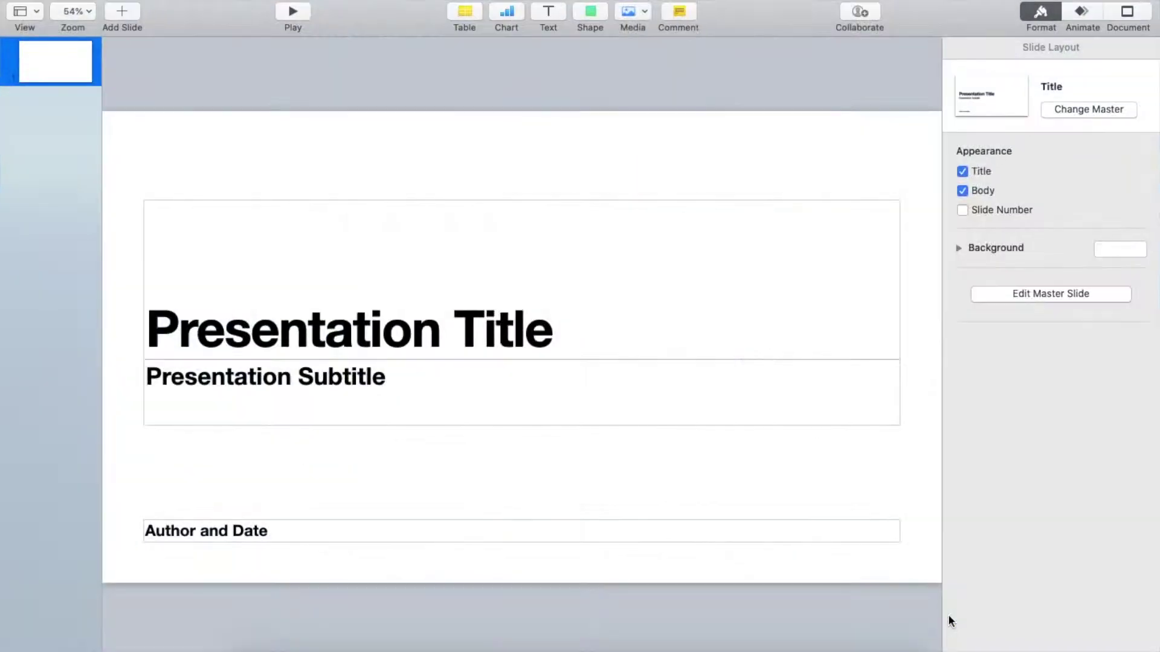
Delete the title, subtitle, and author and date placeholders from the slide.
left_click(767, 307)
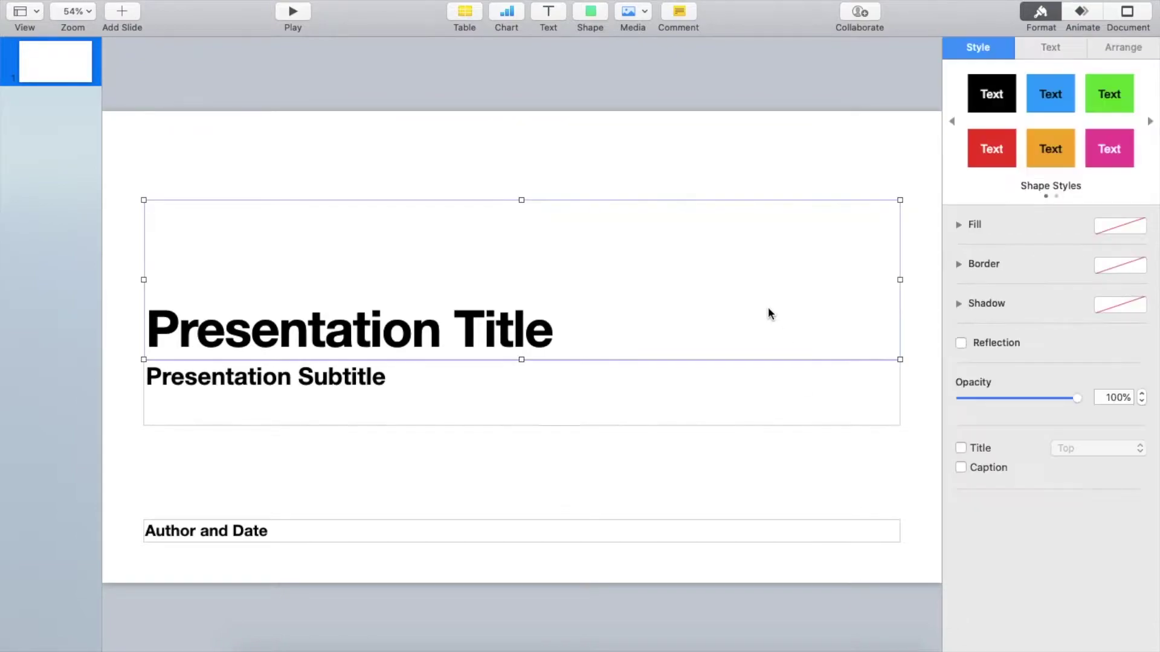
key("Delete")
left_click(771, 399)
key("Delete")
left_click(775, 528)
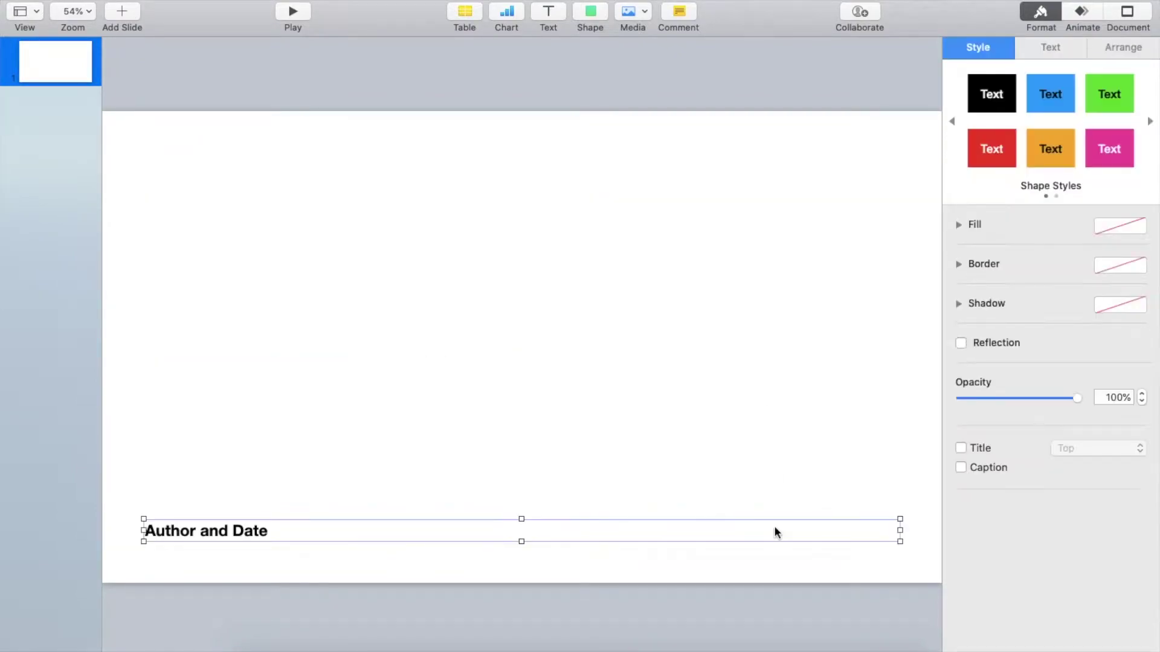
key("Delete")
Insert a text box reading AESTHETIC and select its text.
left_click(558, 25)
type("AESTHETIC")
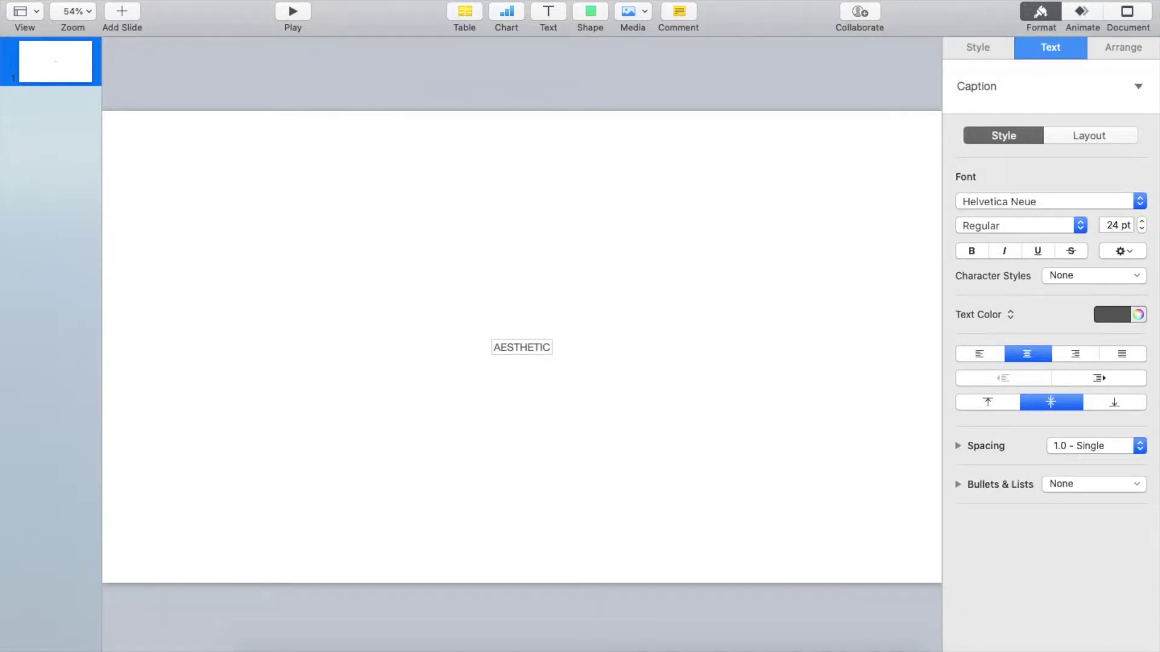
key("super+a")
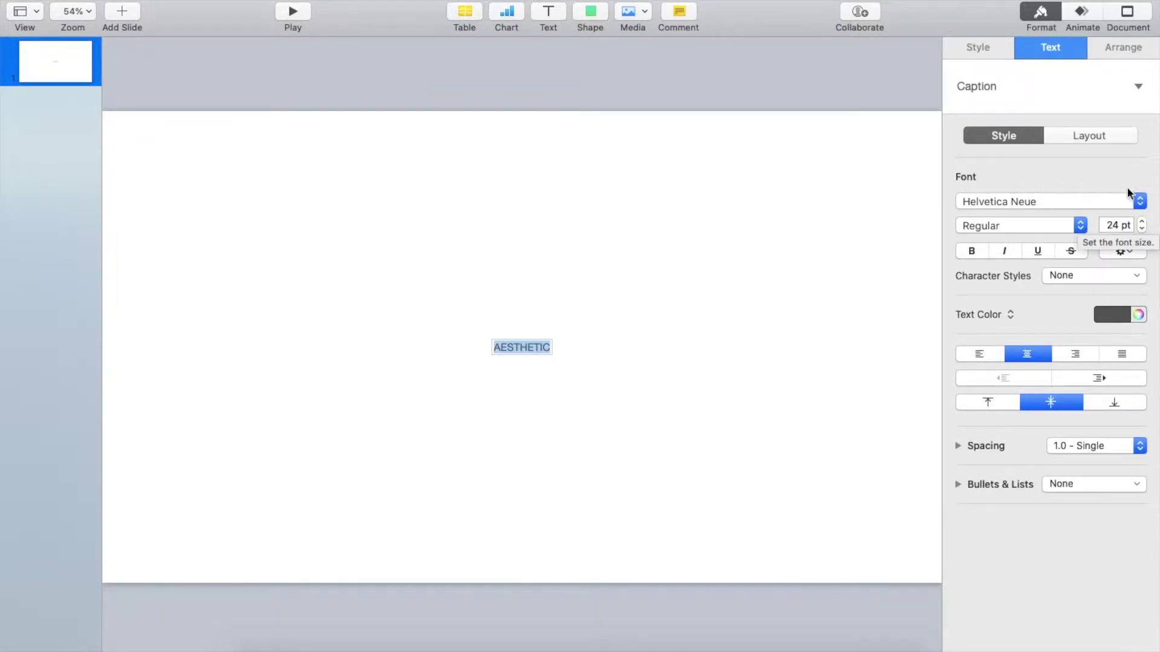
left_click(987, 48)
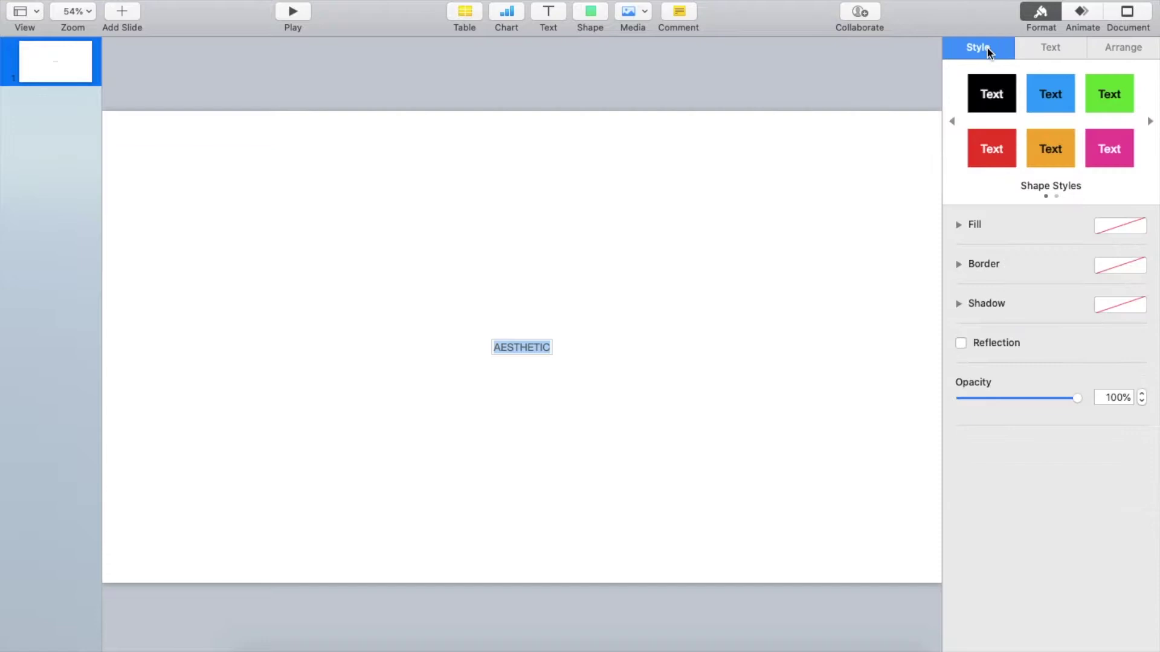
left_click(1129, 230)
left_click(1130, 230)
left_click(1135, 265)
left_click(1135, 269)
left_click(1052, 47)
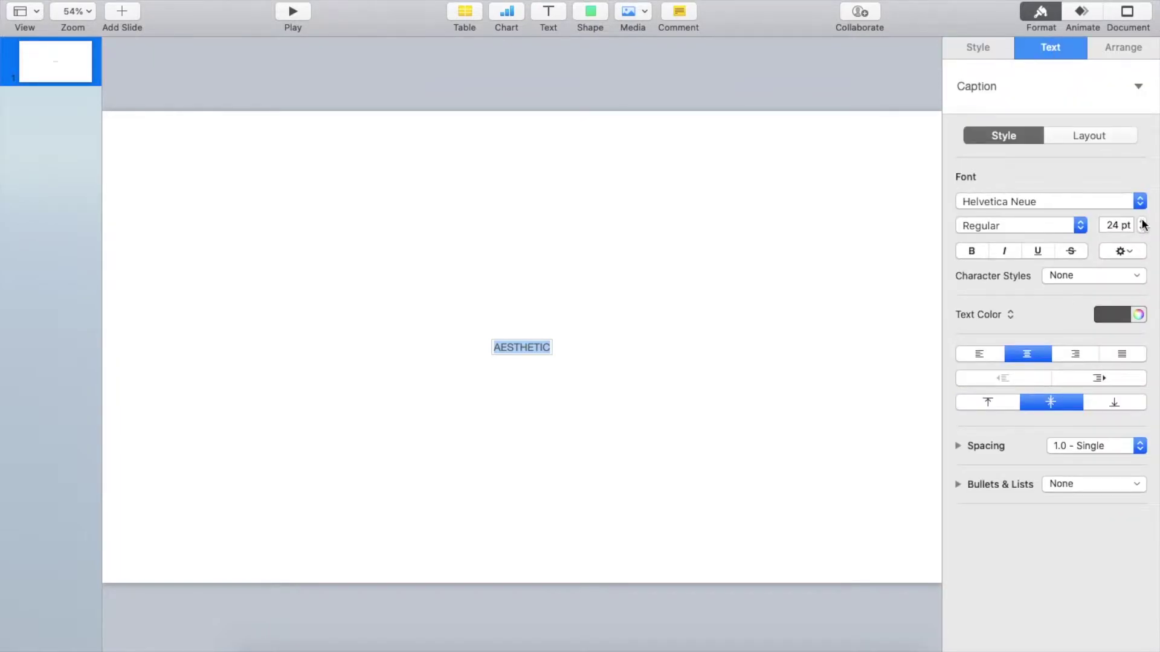
Set the AESTHETIC text to the Beauty and the Beast font at 92 pt.
left_click(1145, 205)
scroll(1146, 205, "up", 15)
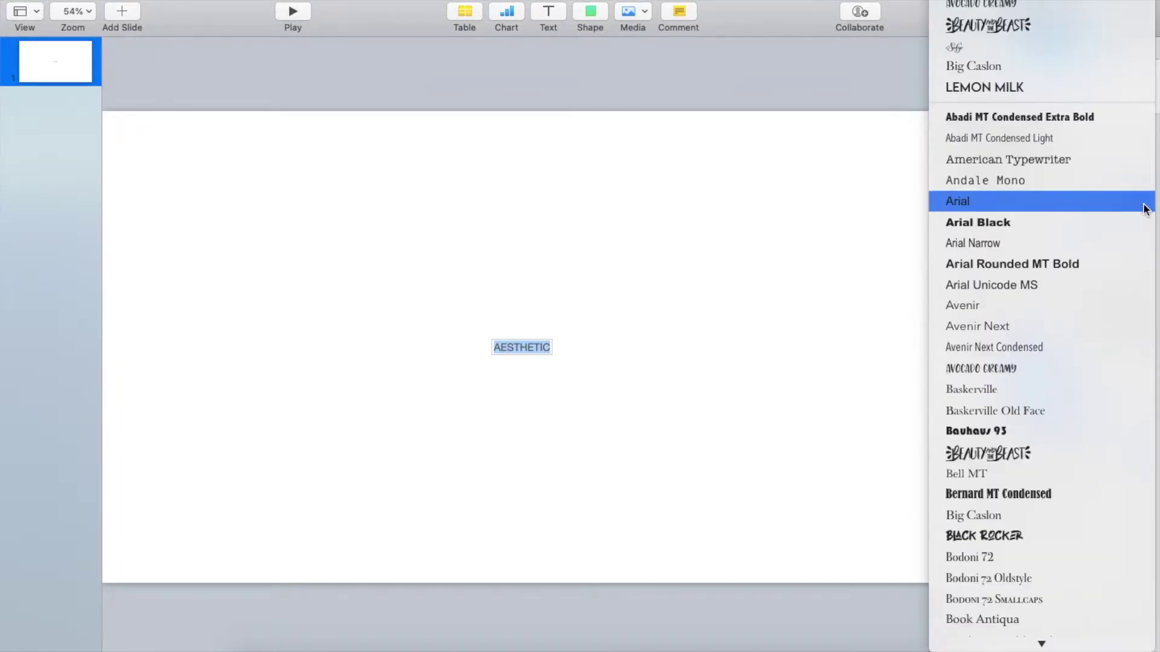
left_click(1117, 26)
left_click(1142, 222)
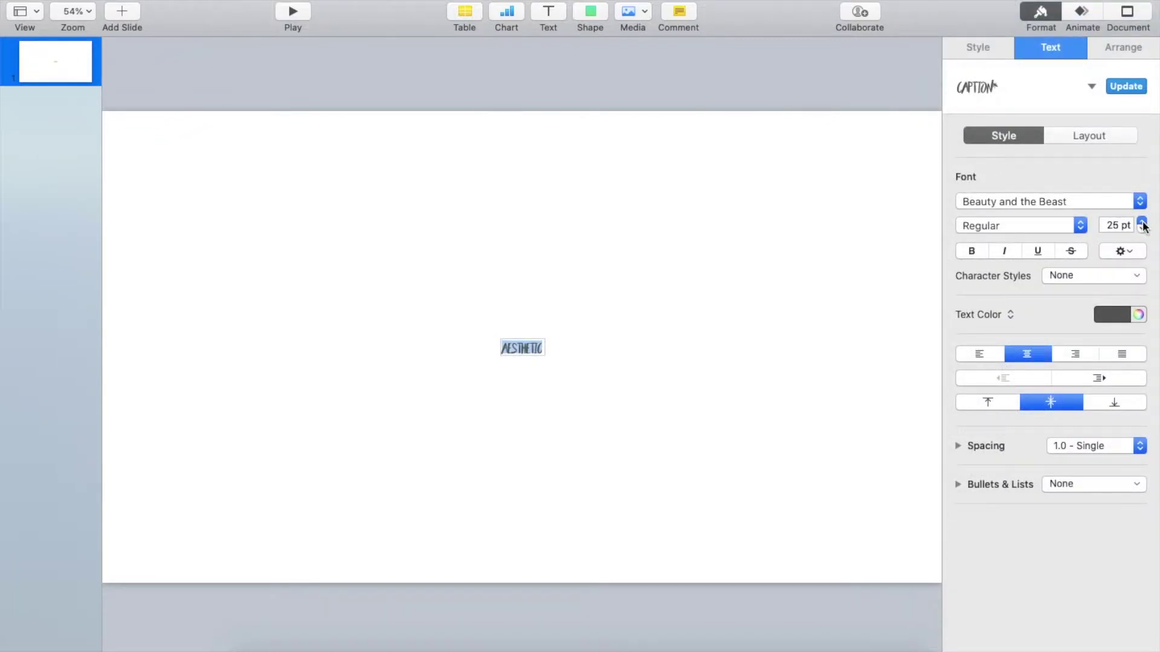
left_click_drag(1142, 223, 1142, 224)
Add the font's splash ornaments at both ends of AESTHETIC, with [ at the start, and enlarge all the text to 133 pt.
left_click(604, 349)
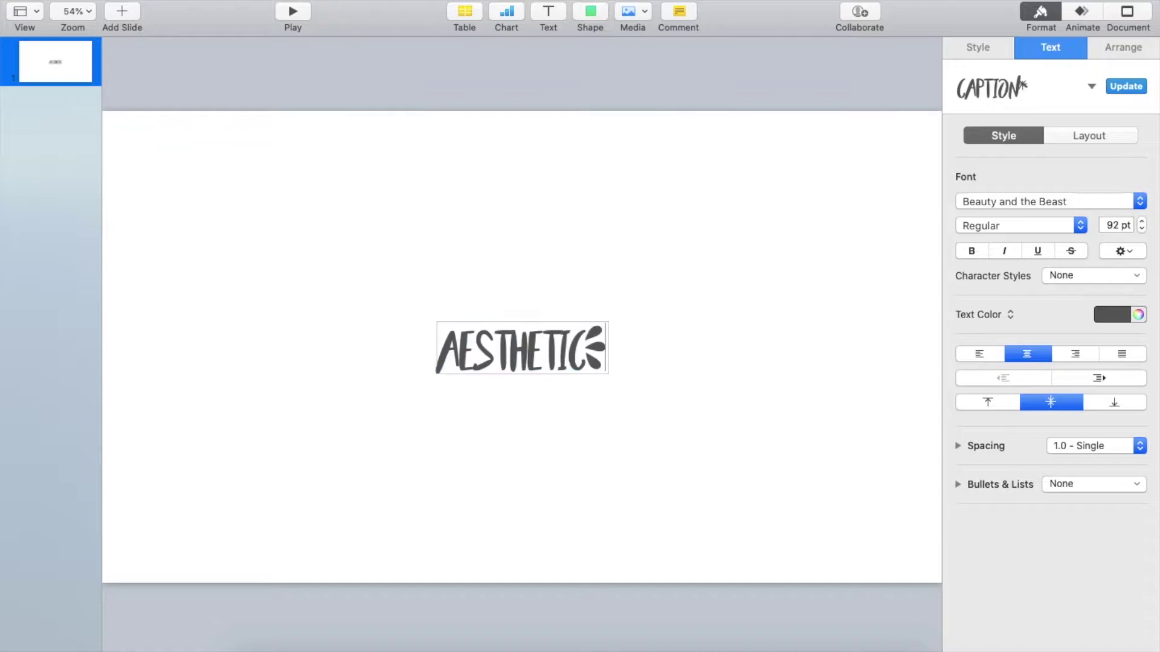
left_click(446, 350)
type("[")
key("super+a")
left_click_drag(1143, 224, 1142, 223)
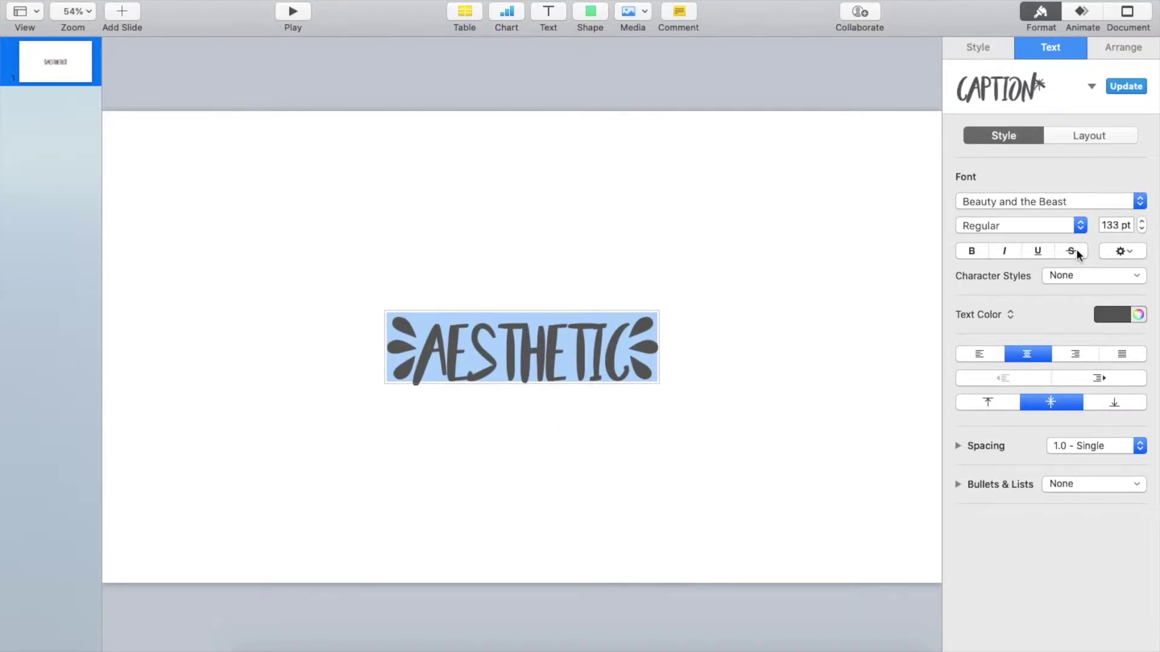
Recolor the AESTHETIC text pink using the color spectrum, and close the color picker.
left_click(1139, 315)
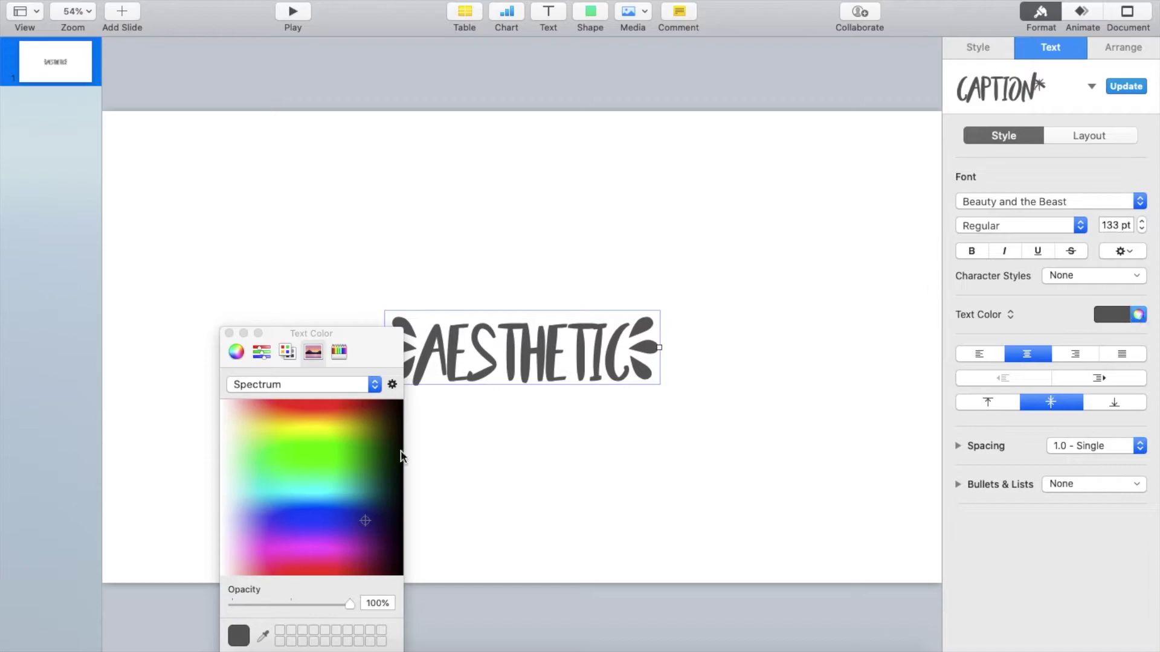
left_click(245, 559)
left_click(252, 563)
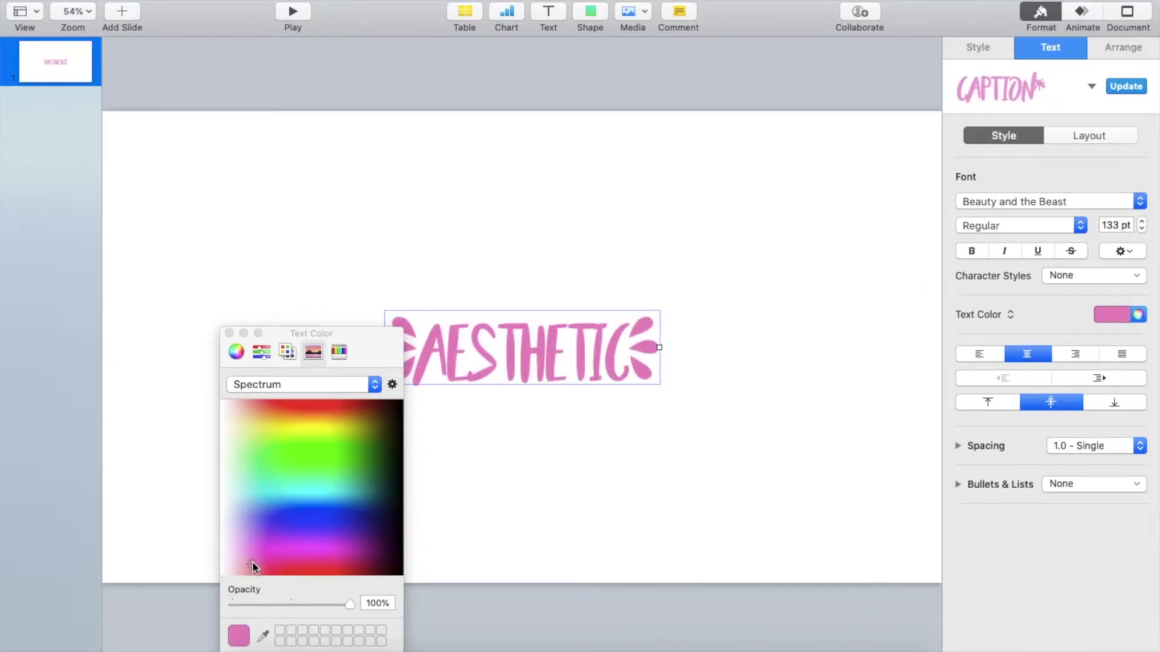
left_click_drag(369, 336, 185, 333)
left_click(186, 333)
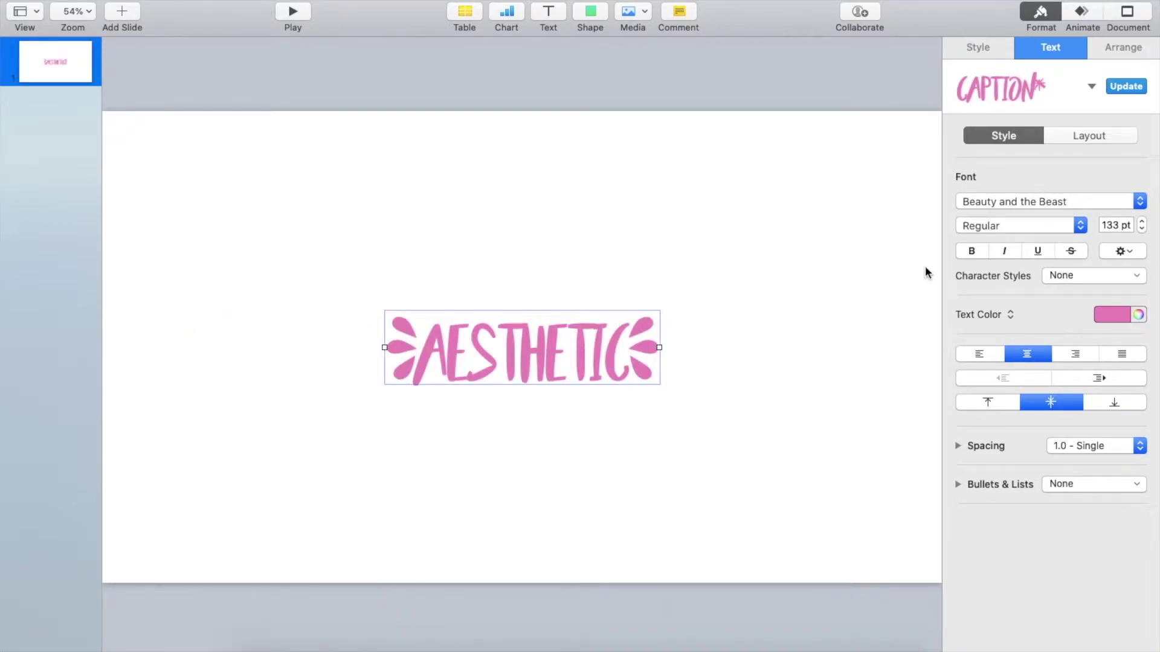
Widen the character spacing of the AESTHETIC text to 11%.
left_click(1124, 251)
left_click(1139, 306)
left_click(1139, 306)
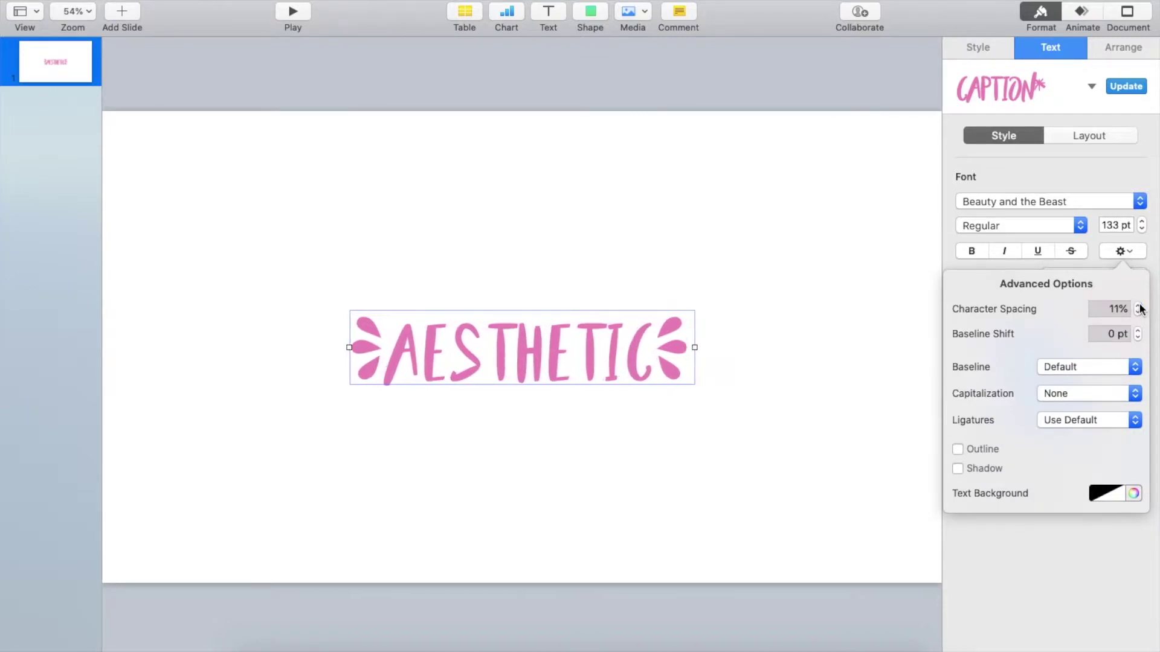
left_click(1139, 313)
left_click(1139, 306)
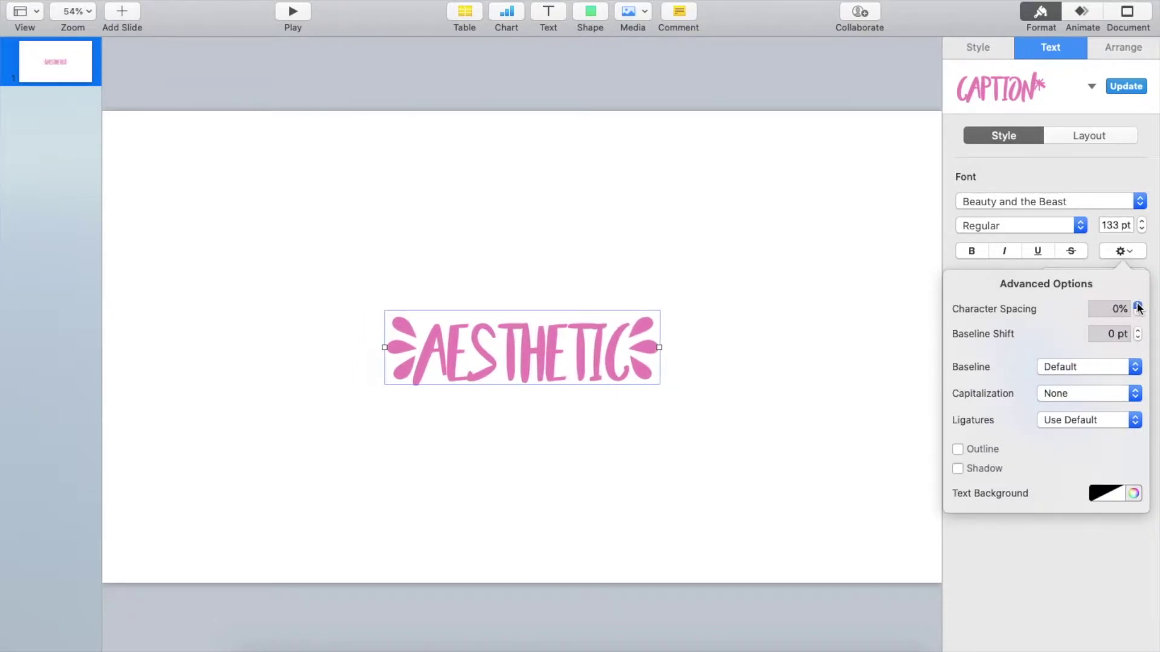
left_click(1139, 306)
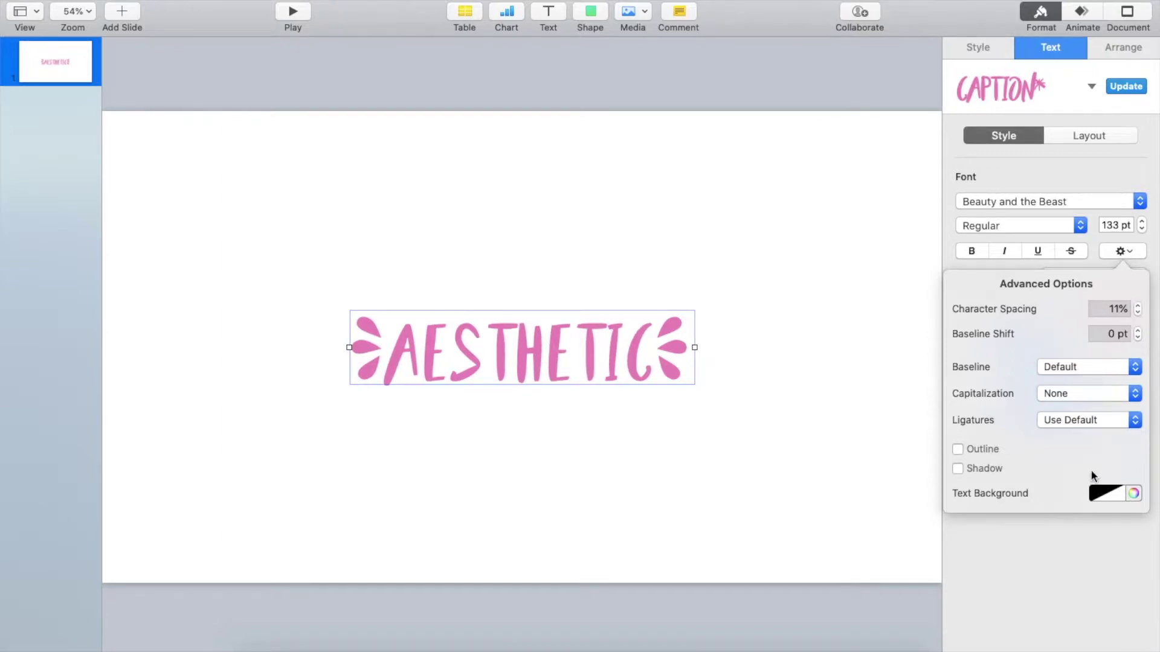
Add a black outline to the AESTHETIC text and thicken it to 8 pt.
left_click(957, 449)
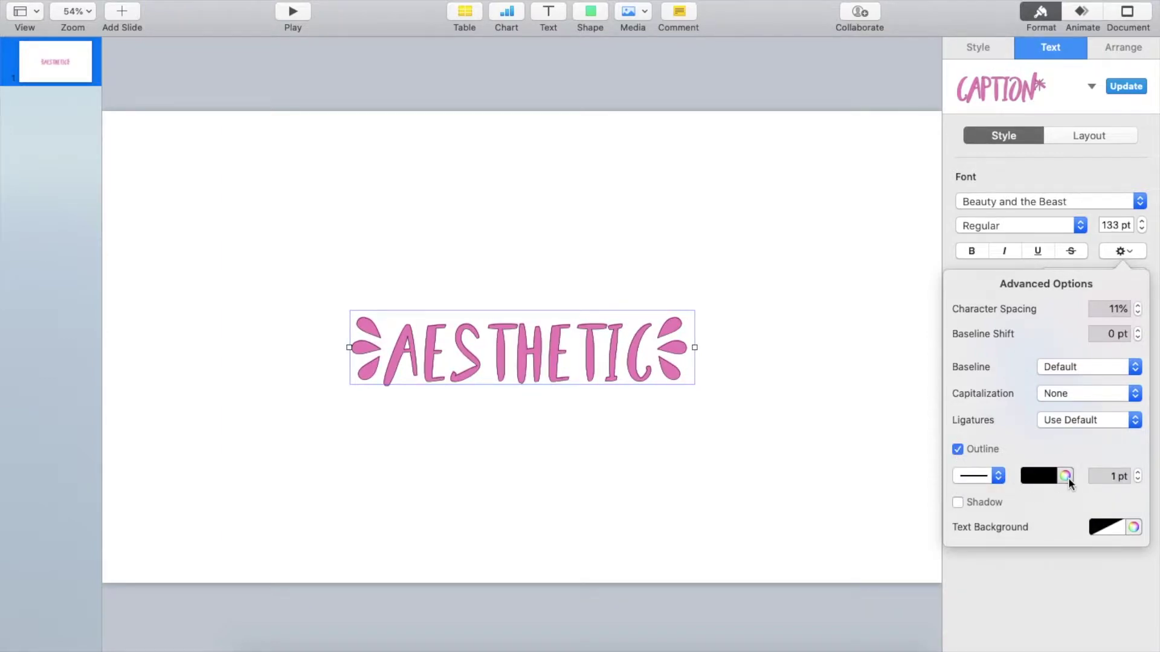
left_click(1138, 473)
left_click(1139, 480)
left_click(1139, 473)
Try several rough brush line styles on the text outline and switch back to the solid line.
left_click(999, 476)
left_click(1012, 549)
left_click(1001, 477)
left_click(1000, 539)
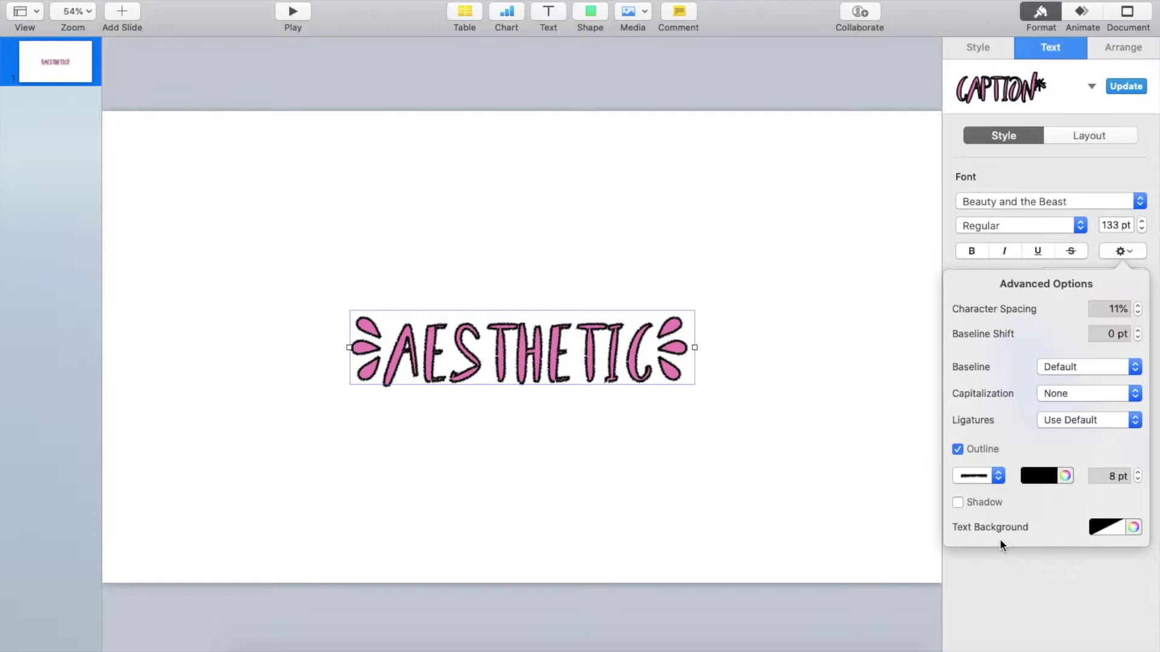
left_click(1000, 478)
left_click(995, 539)
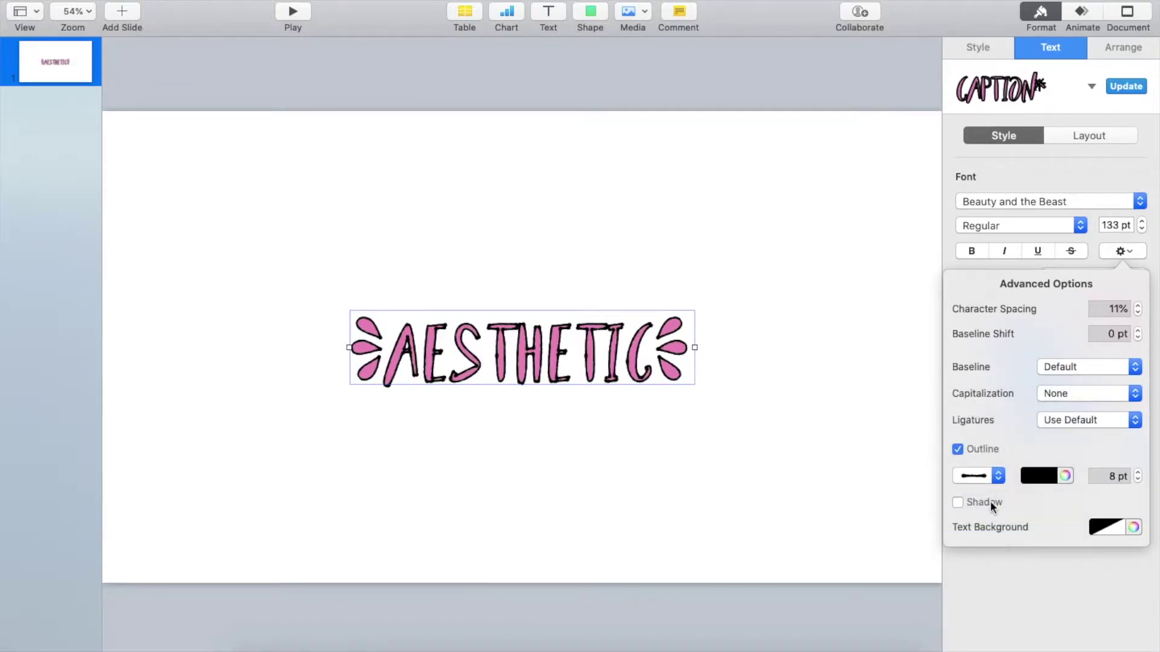
left_click(1000, 477)
left_click(998, 342)
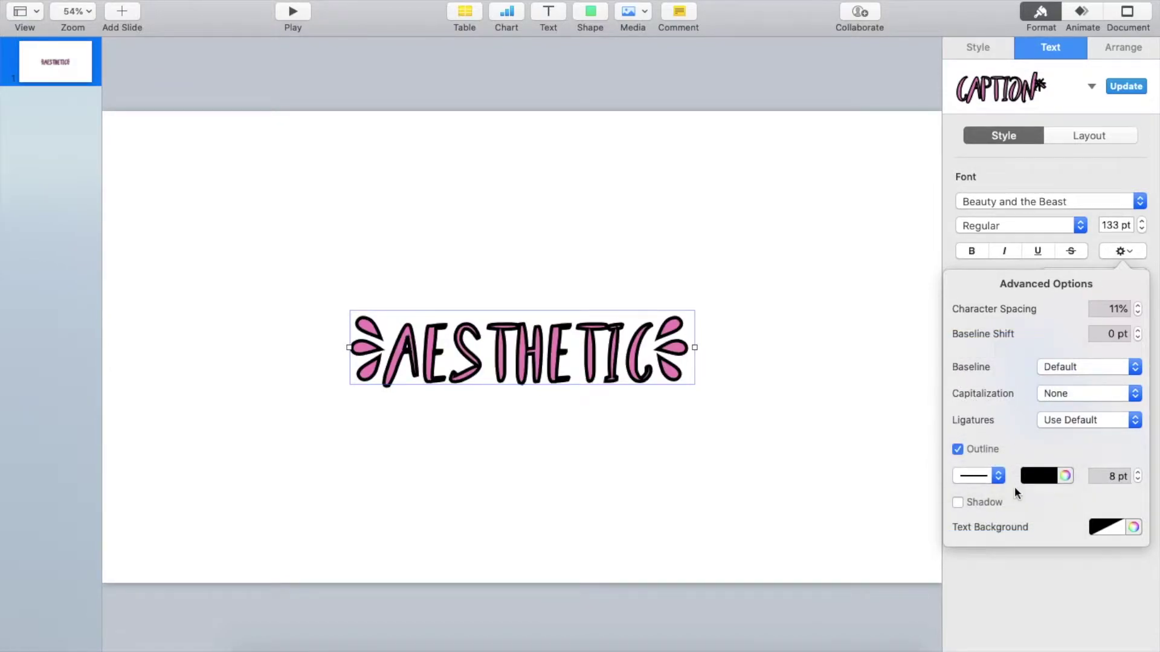
Reduce the text outline's thickness to 2 pt.
left_click(1138, 481)
left_click(1137, 481)
left_click(1138, 481)
left_click(1138, 481)
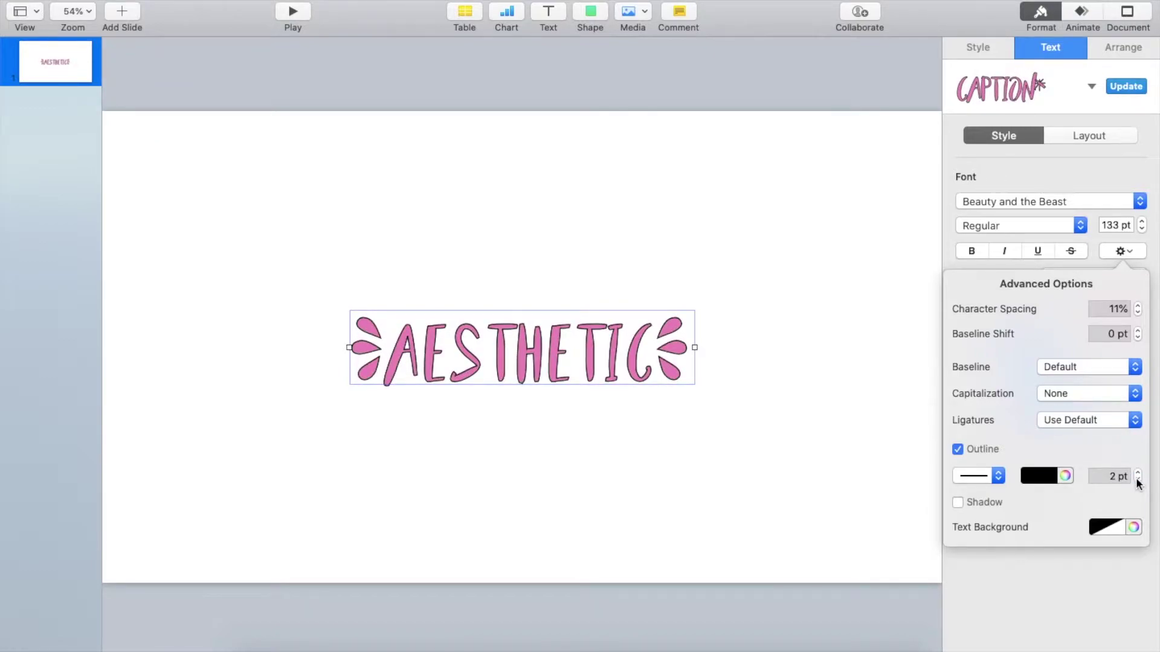
Add a black shadow to the AESTHETIC text with 5 pt blur, 5 pt offset and a 54° angle.
left_click(958, 502)
left_click(1068, 529)
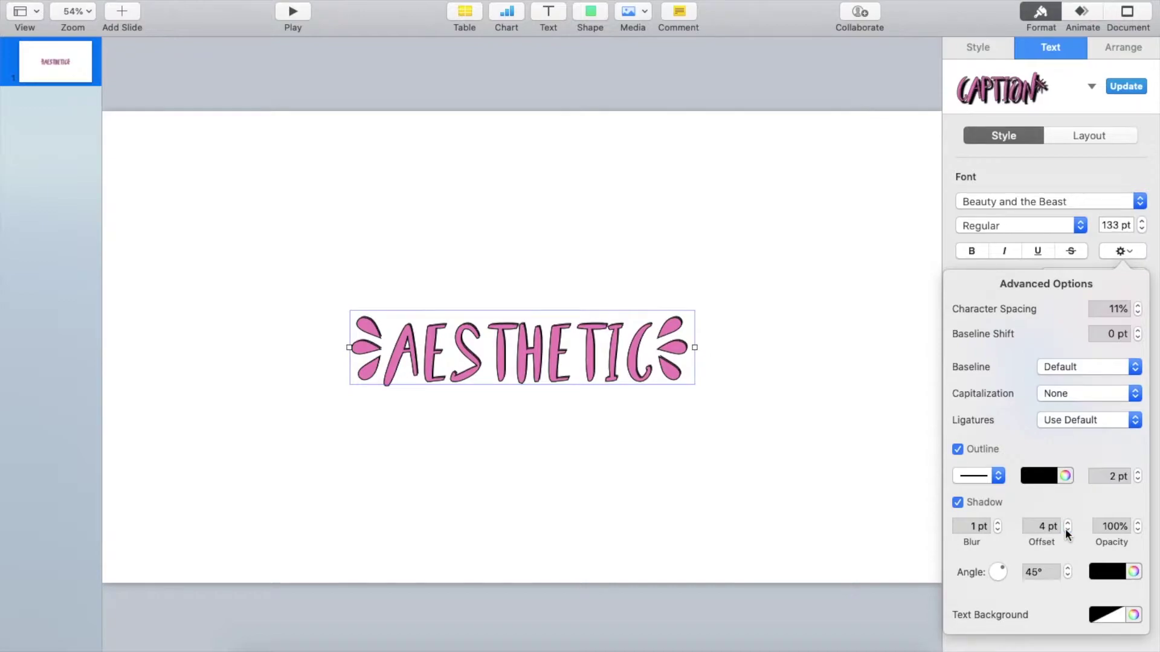
left_click(998, 523)
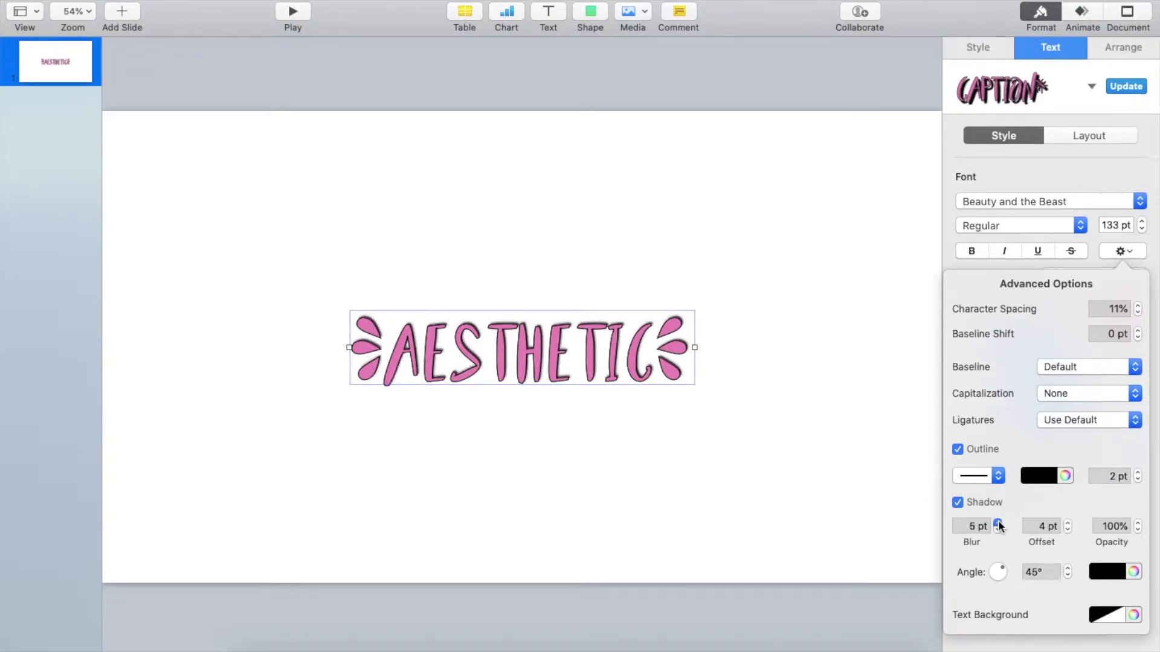
left_click(998, 530)
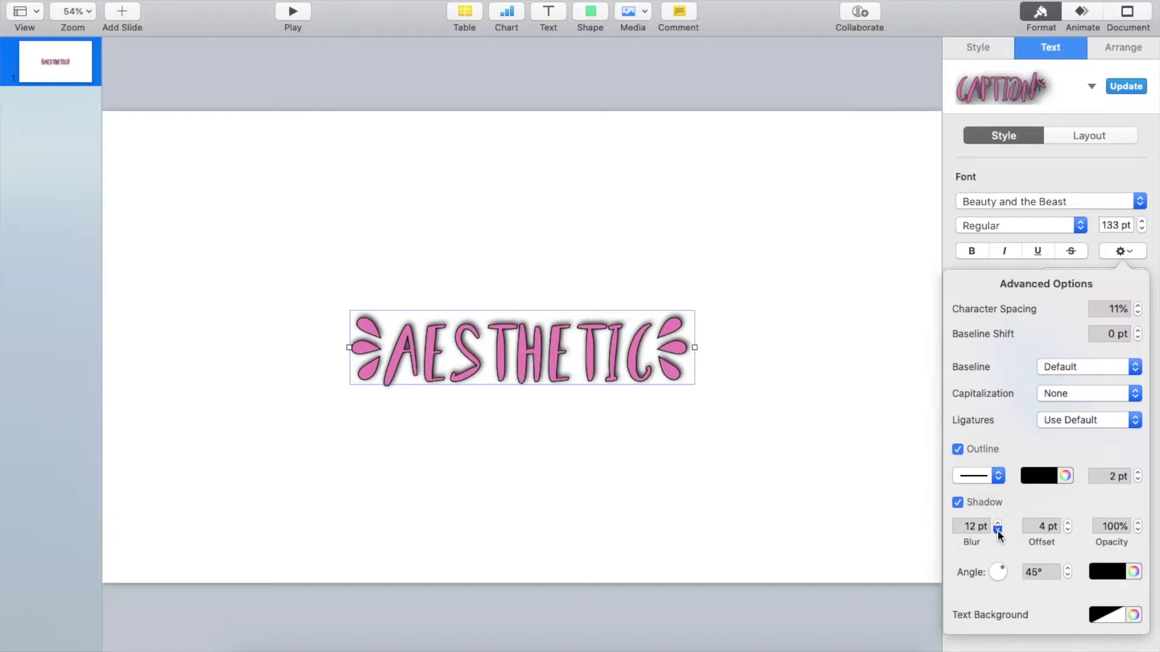
left_click_drag(1002, 565, 1002, 563)
left_click(1068, 523)
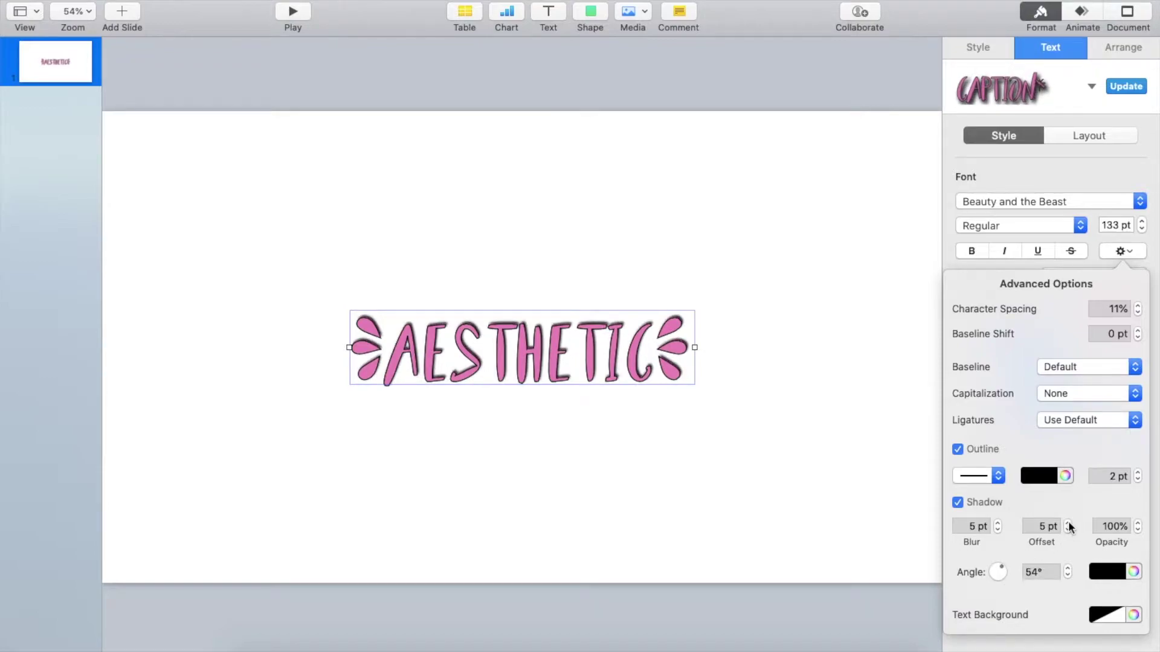
Recolor the AESTHETIC text's outline magenta pink and set its thickness to 3 pt.
left_click(1064, 476)
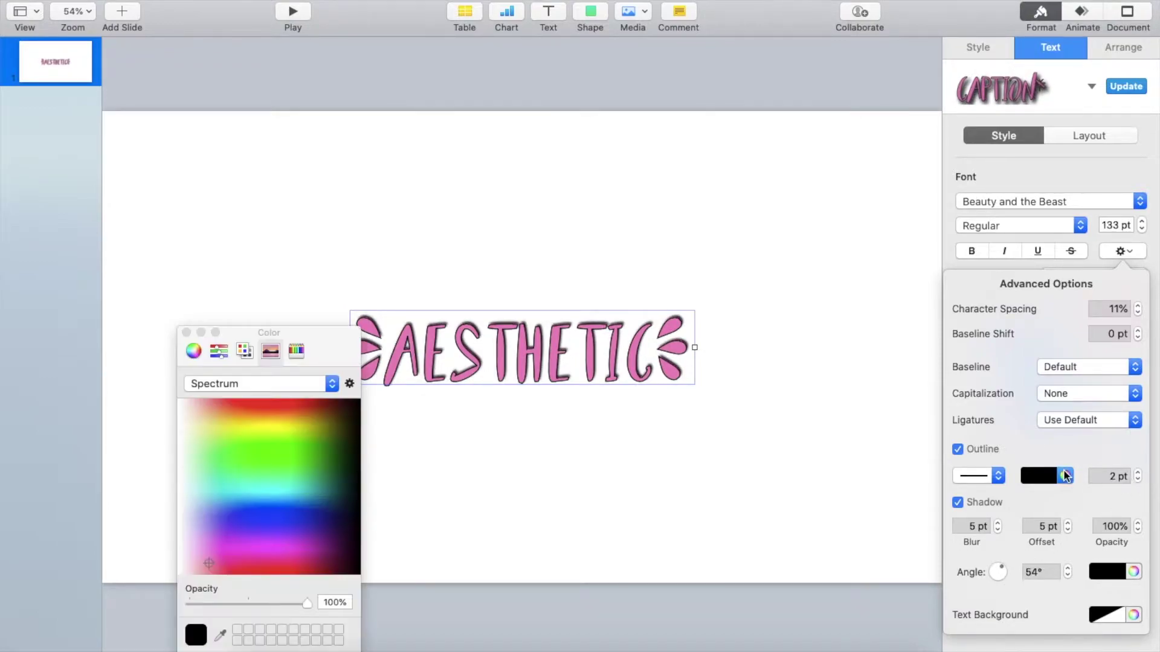
left_click(313, 554)
left_click(269, 556)
left_click(1138, 473)
left_click(1139, 473)
left_click(1138, 480)
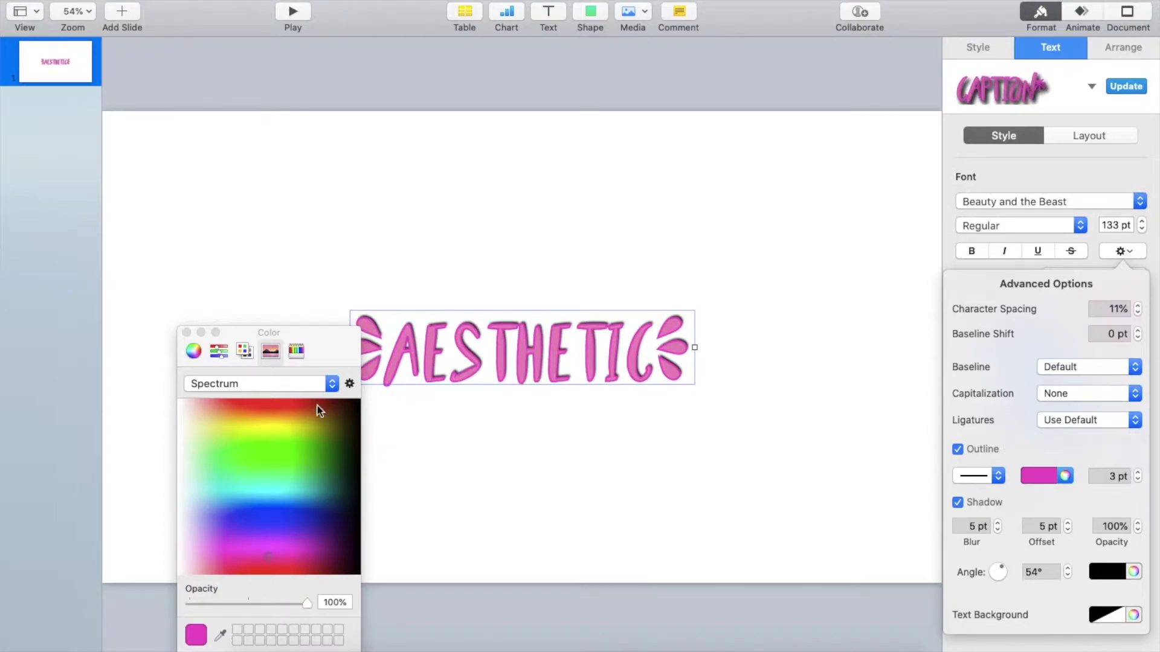
left_click(186, 332)
Add a Fly In build-in effect to the AESTHETIC text.
left_click(1102, 136)
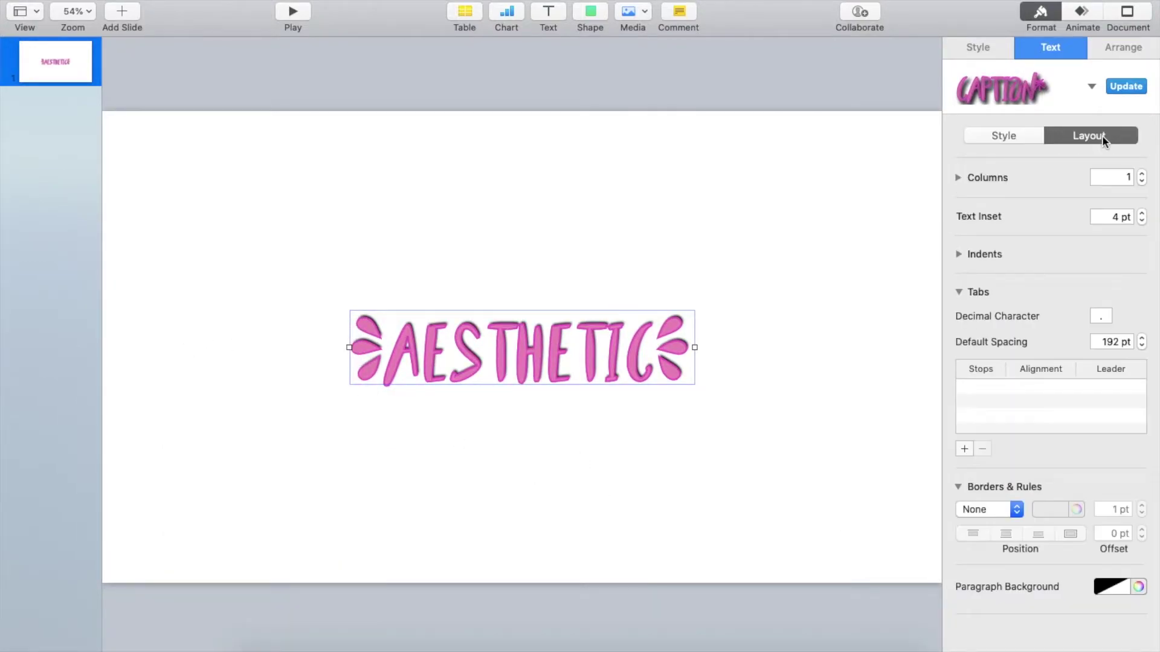
left_click(1118, 50)
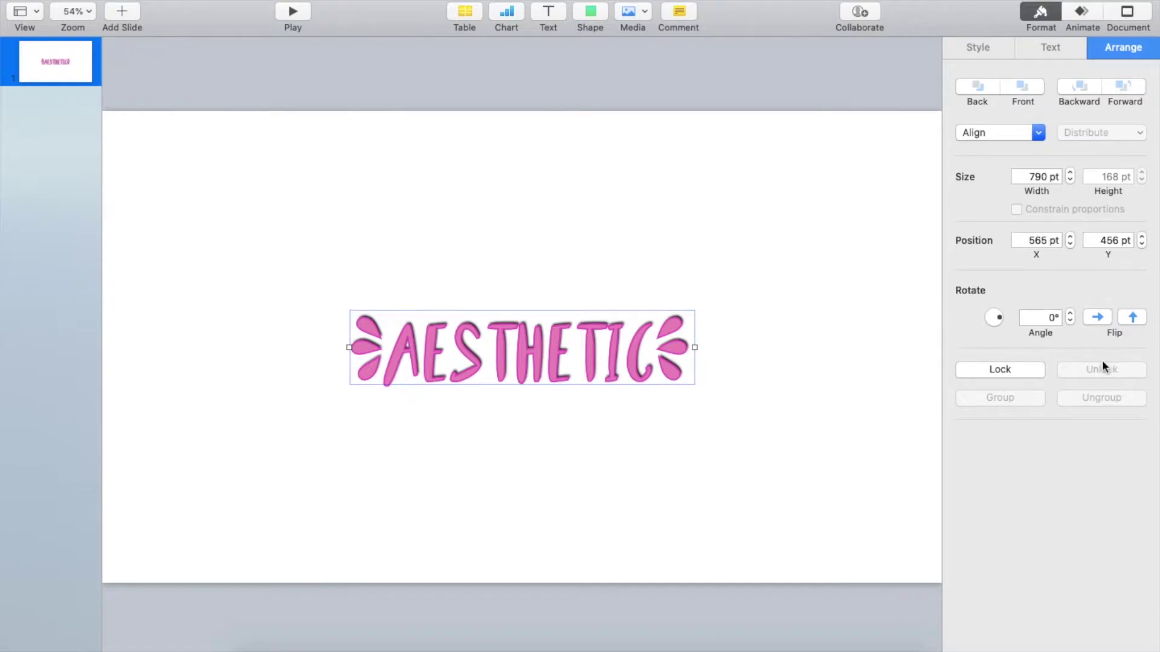
left_click(1080, 13)
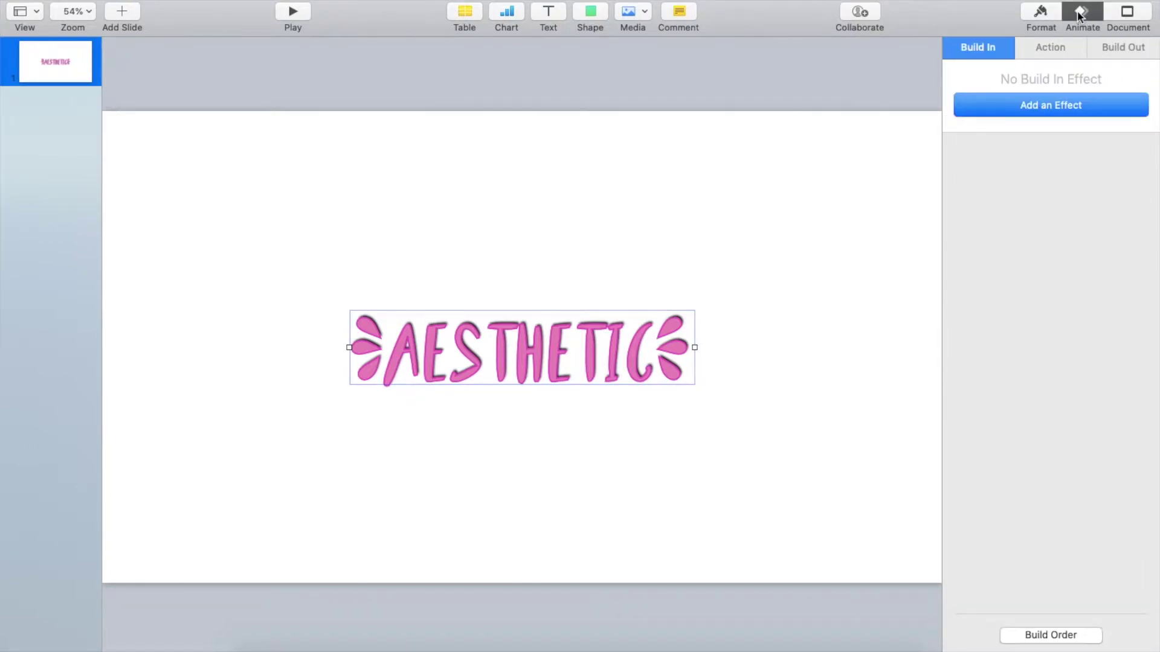
left_click(1042, 107)
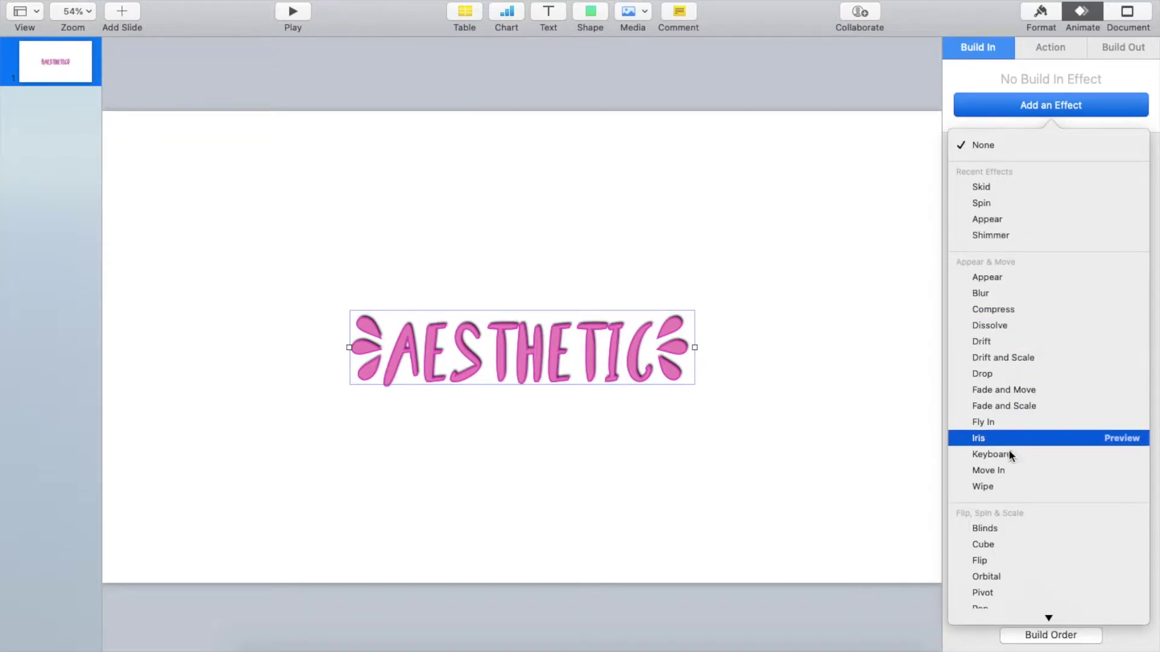
left_click(1009, 422)
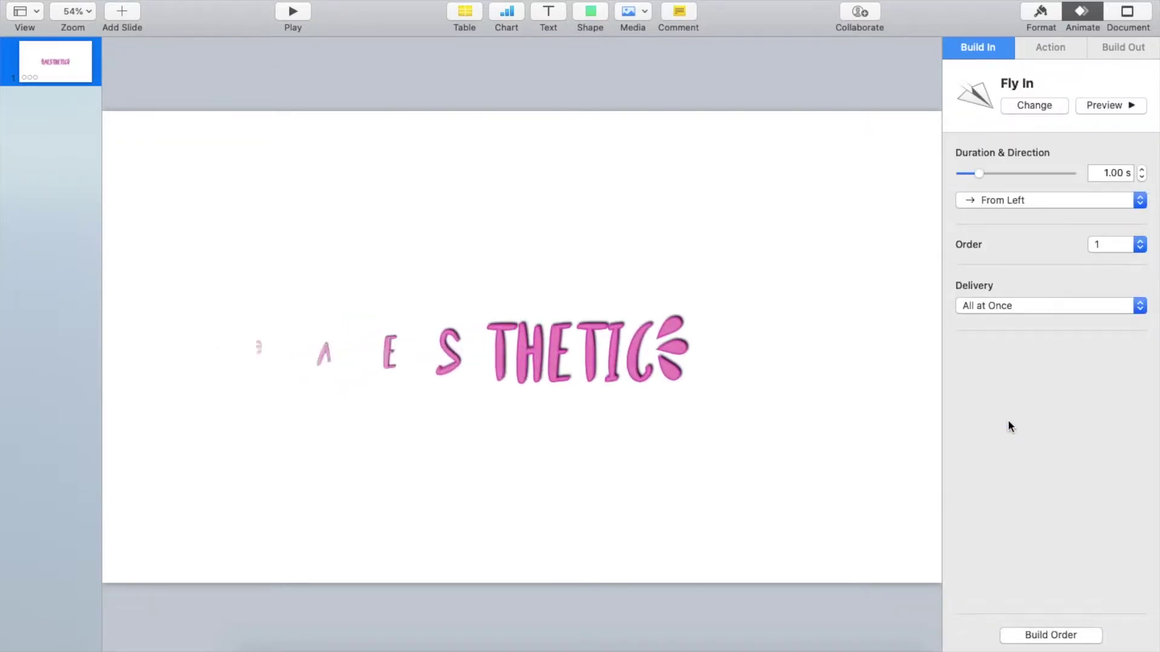
Change the text's build-in effect to Keyboard with a 4 s duration and preview it.
left_click(1040, 109)
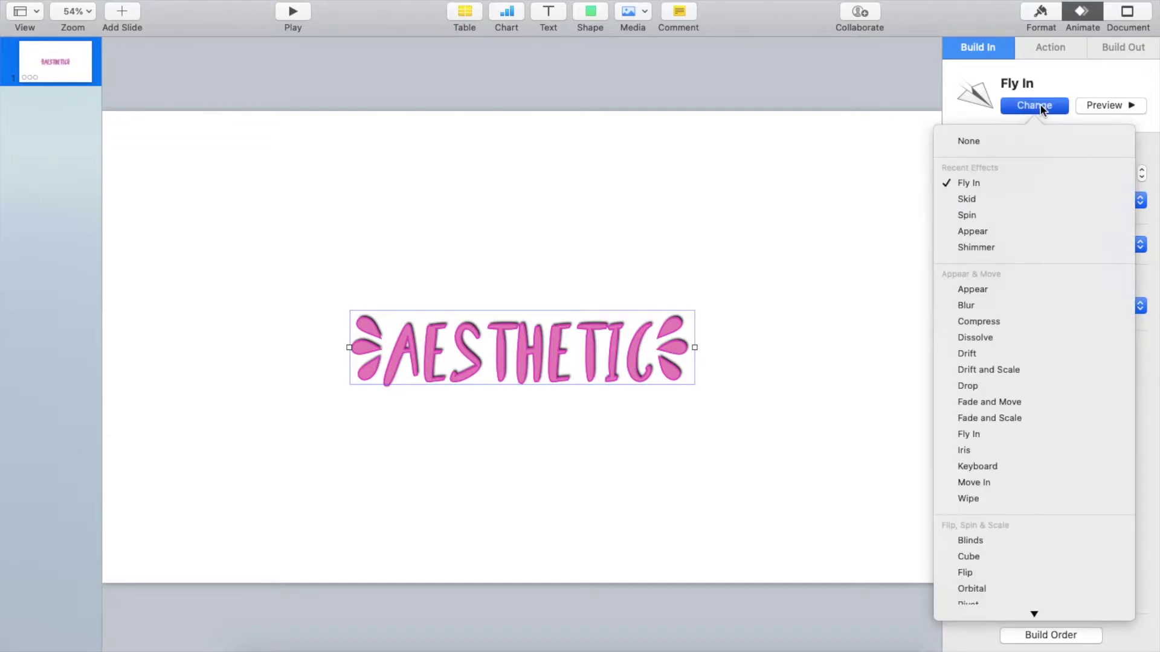
left_click(989, 462)
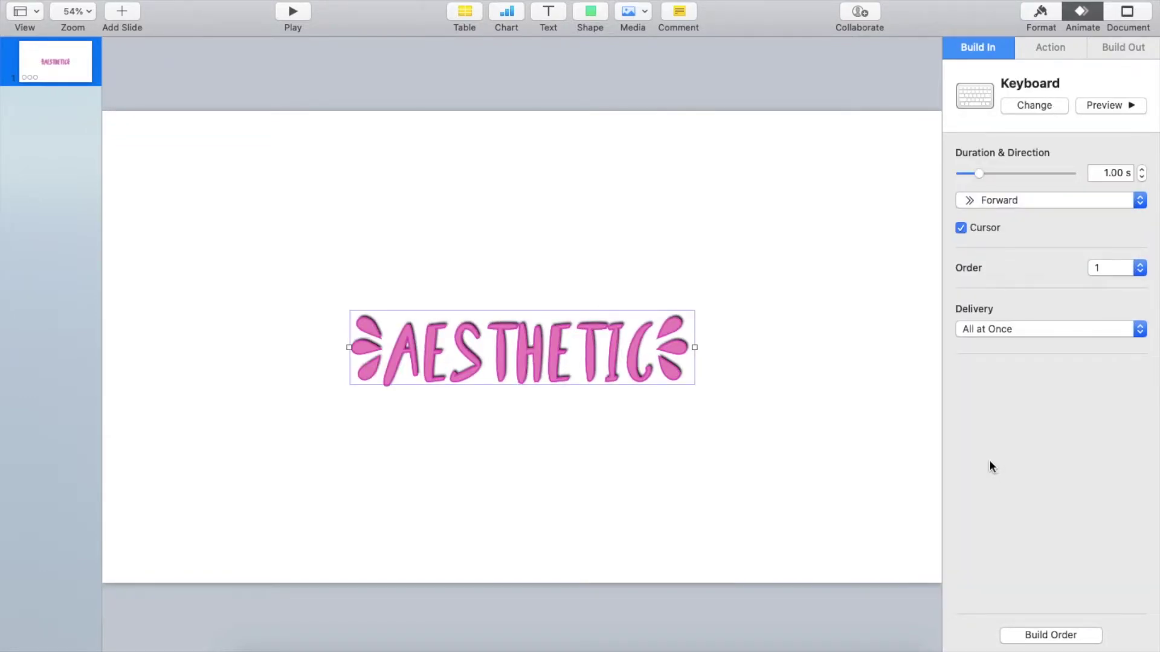
left_click(1006, 173)
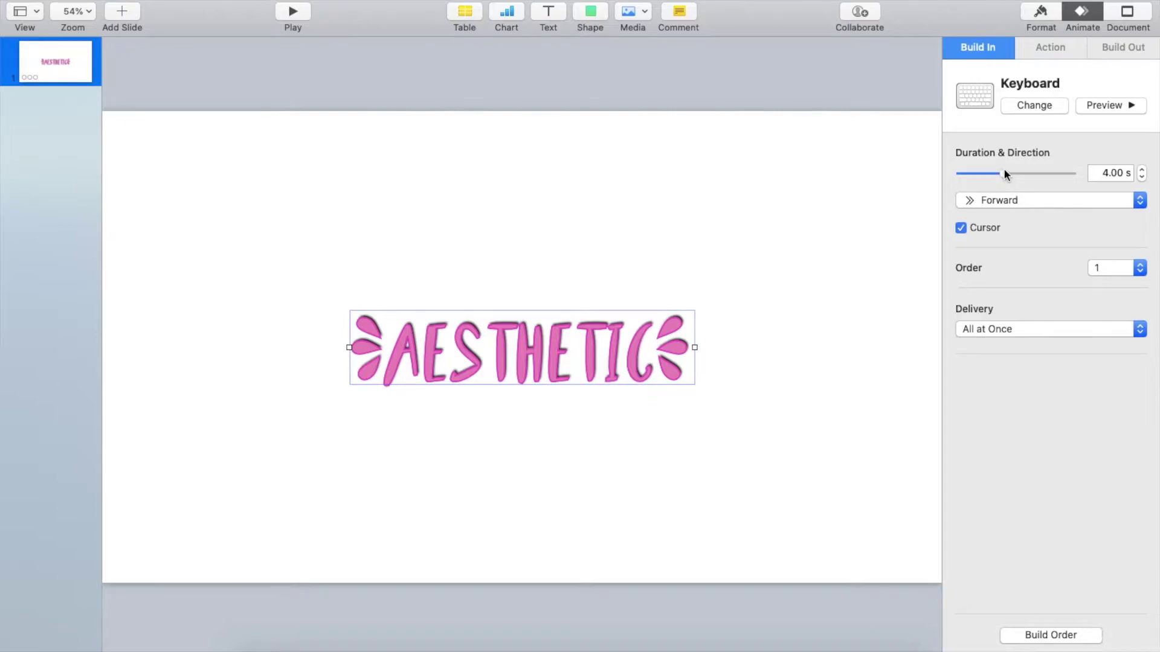
left_click(1099, 106)
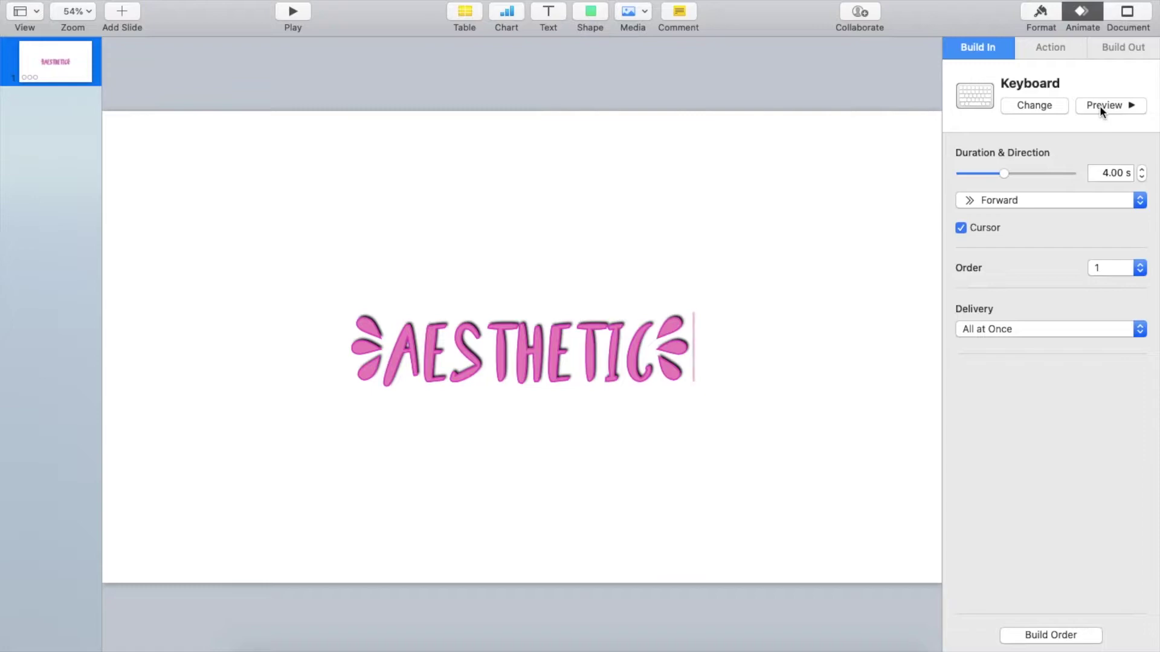
Change the text's build-in effect to Anvil, shorten its duration and preview the animation.
left_click(1049, 104)
left_click(980, 213)
left_click(1034, 105)
scroll(999, 492, "down", 2)
left_click(998, 488)
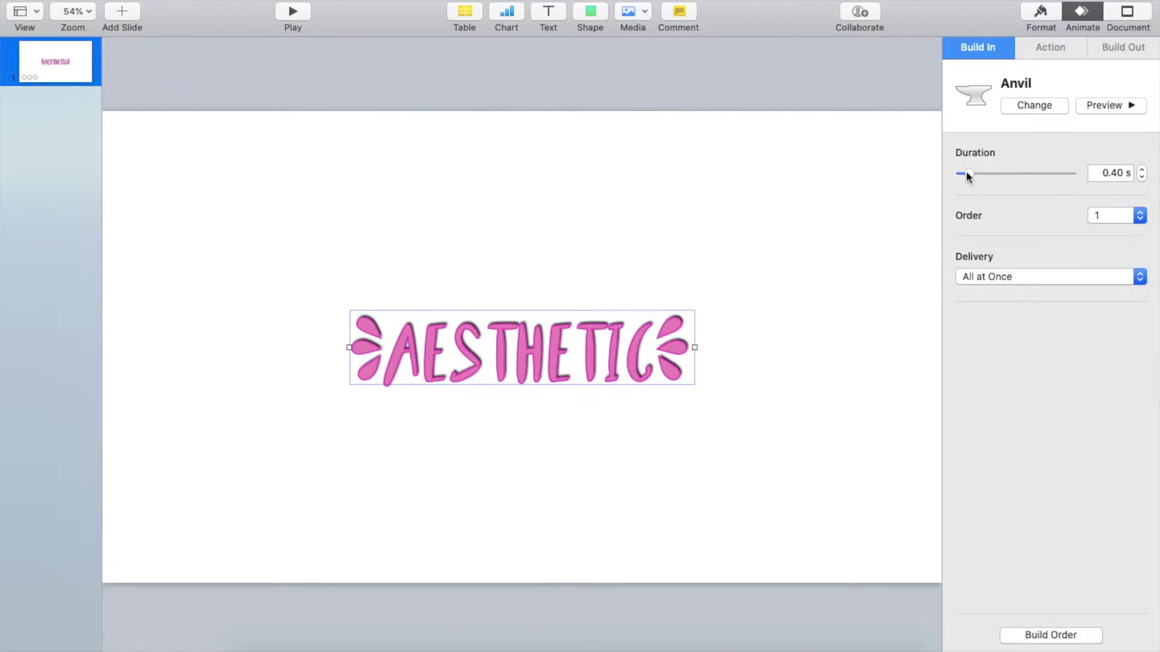
left_click_drag(964, 170, 961, 172)
left_click(1089, 107)
Add two Move actions to the text, ending at about X 789, Y 269 pt and X 203, Y 269 pt, and preview them.
left_click(1064, 47)
left_click(1050, 101)
left_click(993, 187)
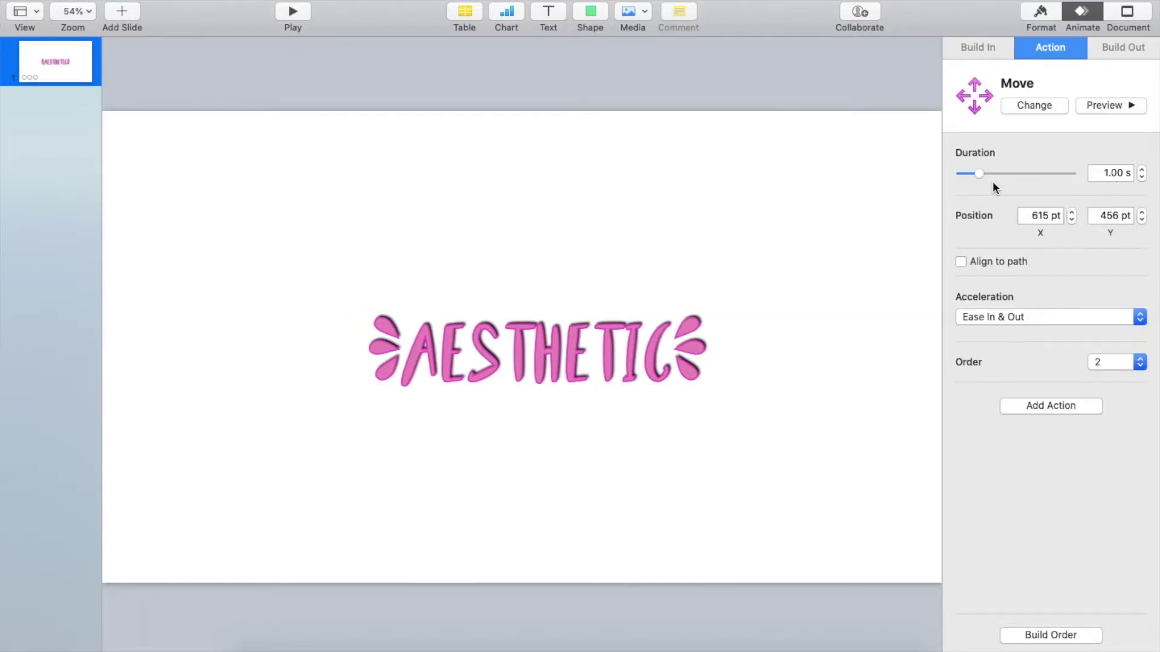
left_click_drag(547, 349, 627, 270)
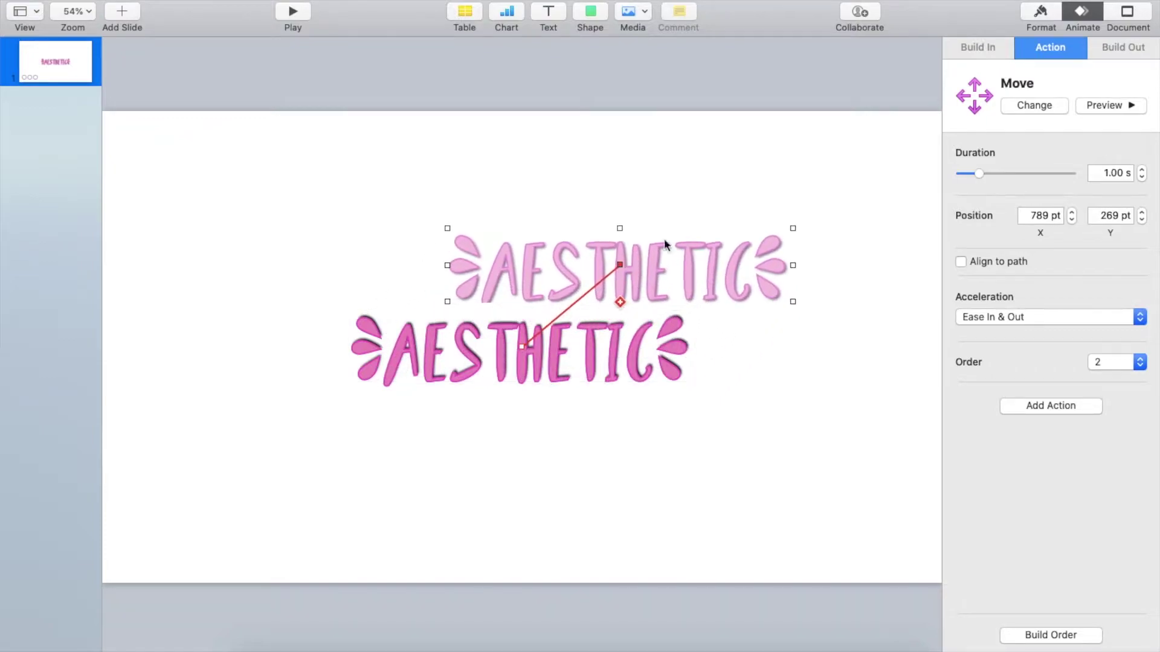
left_click(1121, 105)
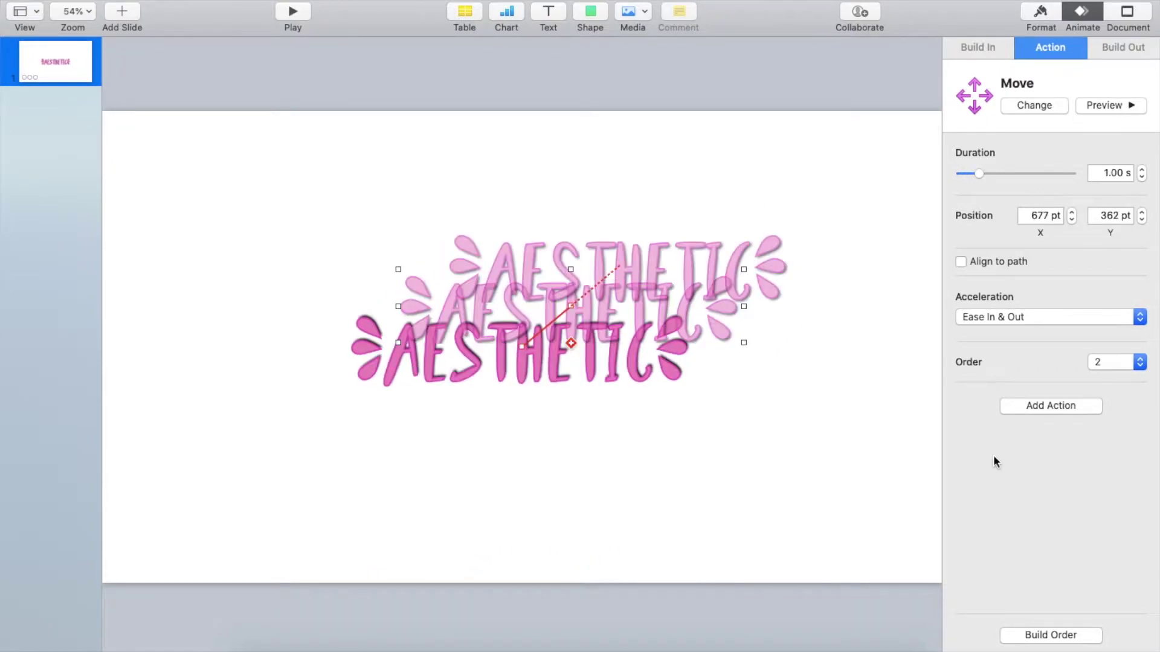
left_click_drag(576, 315, 360, 267)
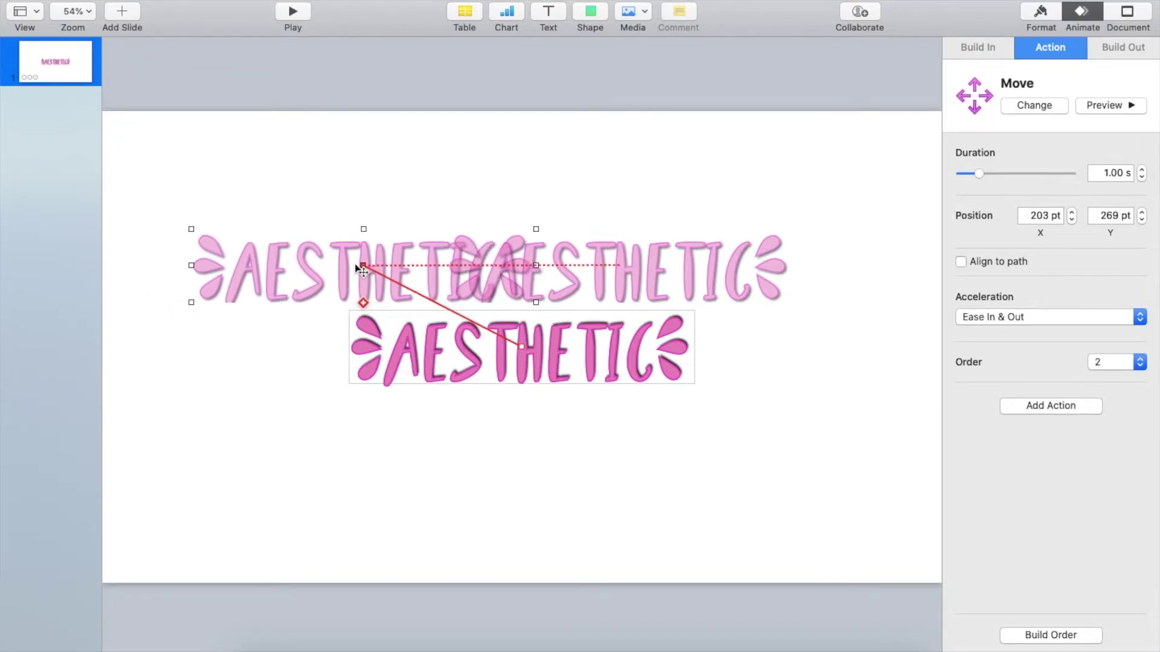
left_click(1127, 106)
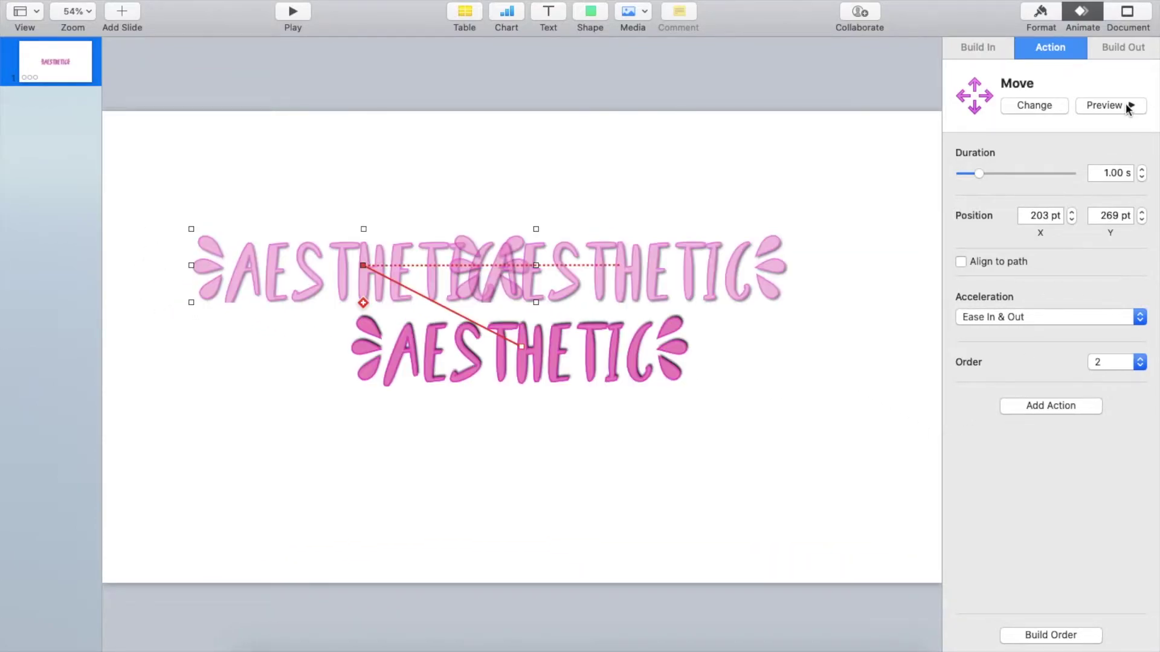
In the build order, set the first Move action to start after Build 1.
left_click(1075, 635)
left_click(1056, 307)
left_click(1063, 555)
left_click(1059, 562)
left_click(1082, 341)
left_click(1071, 554)
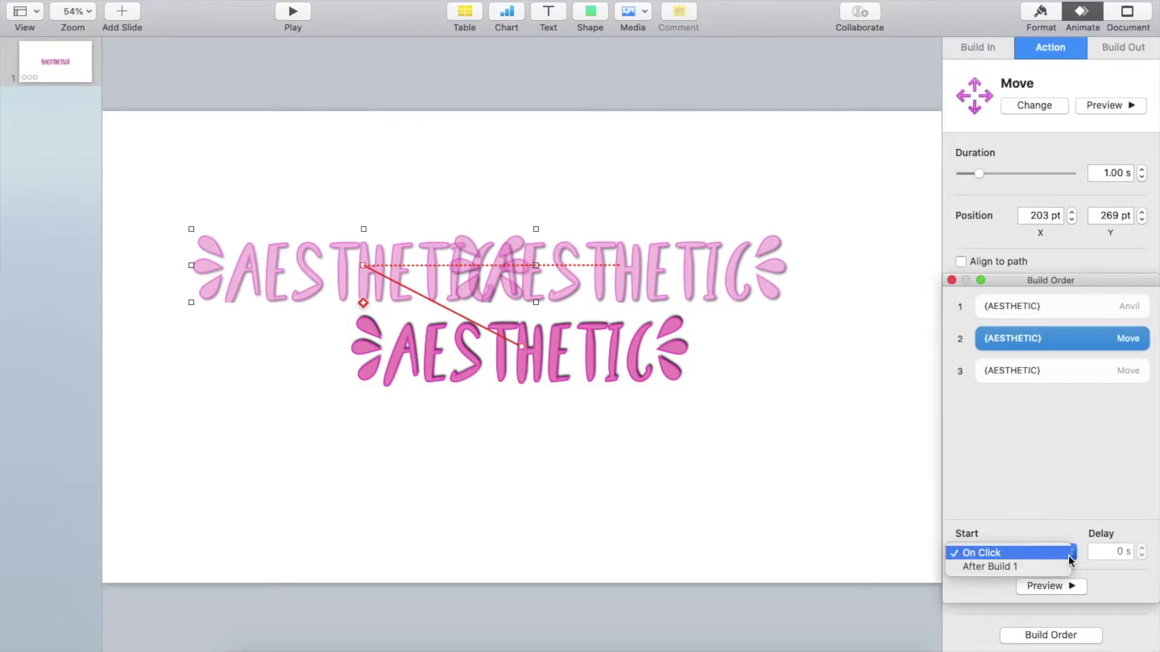
left_click(1061, 568)
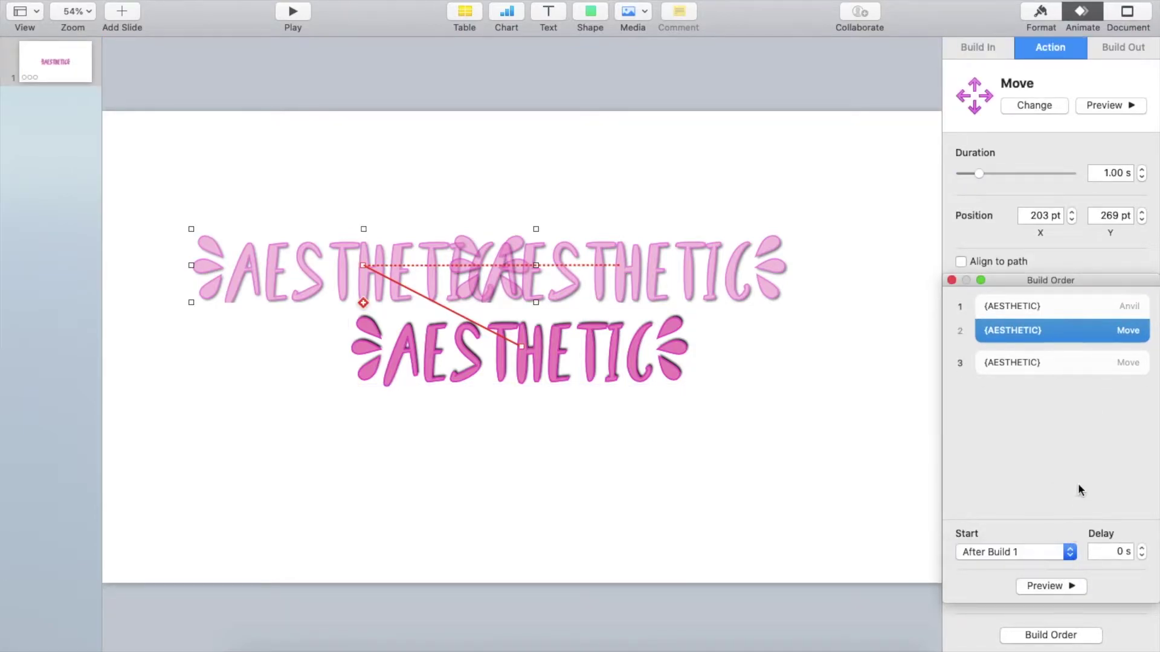
Set the third build, the other Move action, to start after Build 2 and preview the whole sequence.
left_click(1063, 361)
left_click(1069, 552)
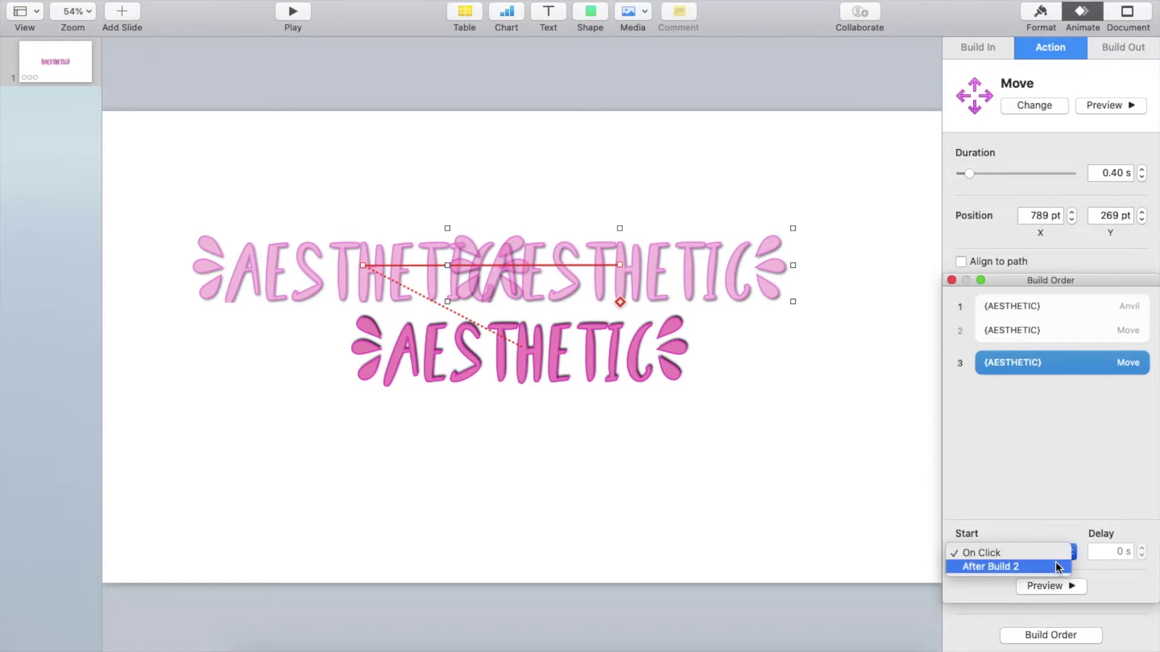
left_click(1049, 567)
left_click(1049, 585)
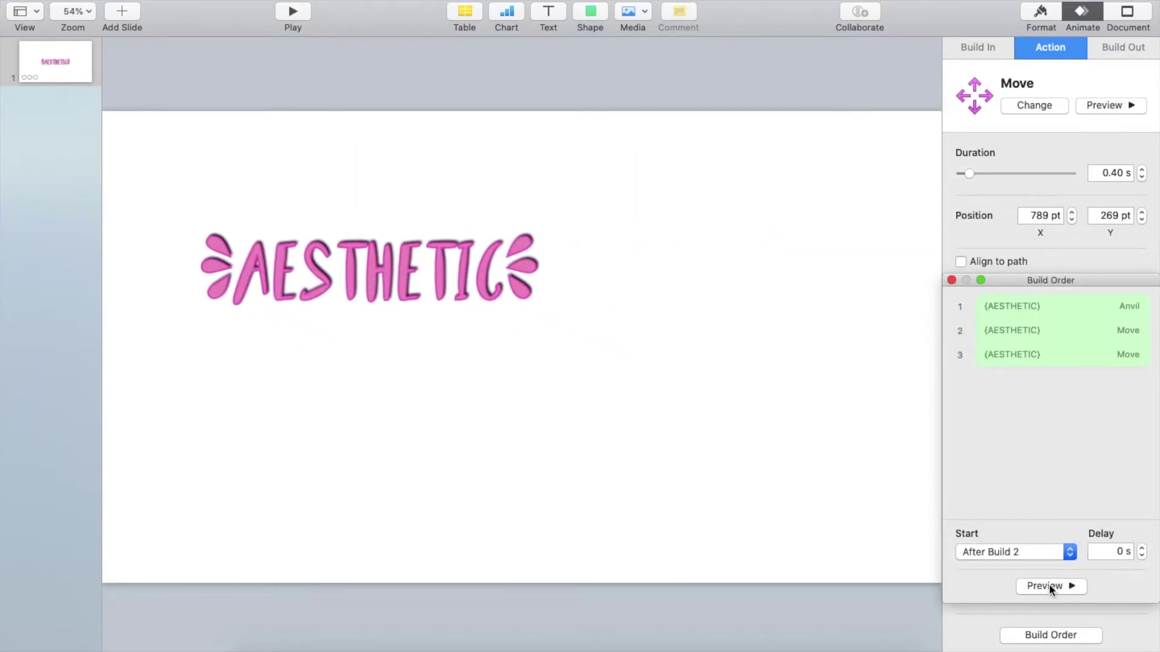
Try rotating the AESTHETIC text box freehand.
left_click(1040, 18)
left_click(1121, 52)
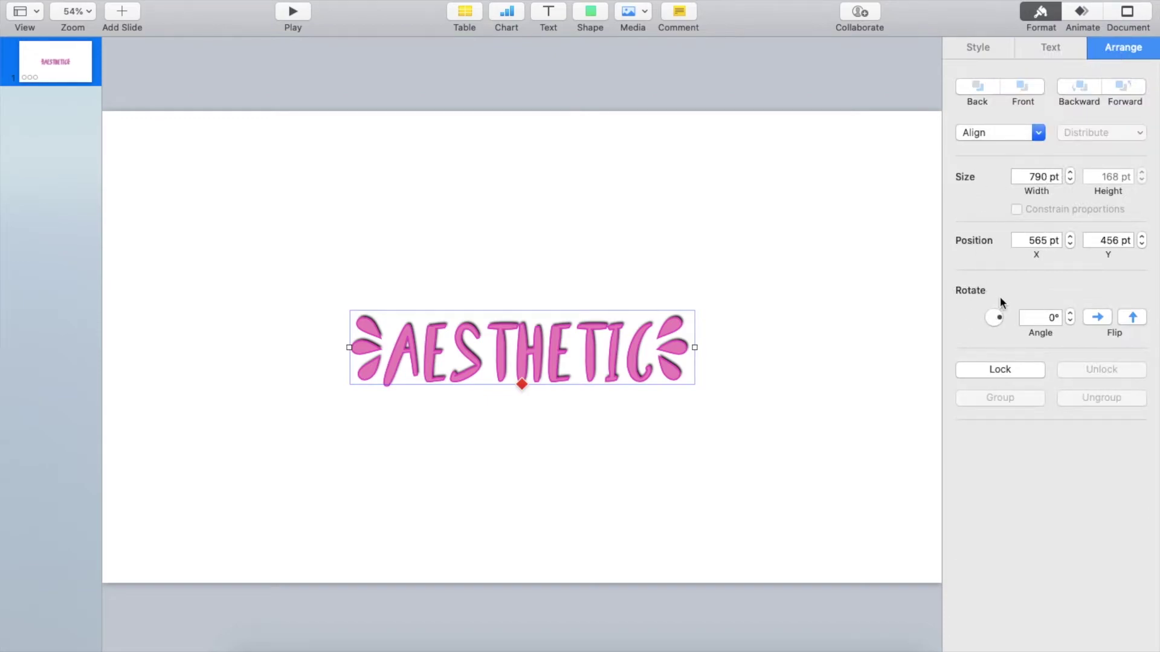
mouse_move(999, 324)
left_mouse_down()
mouse_move(980, 324)
mouse_move(984, 306)
mouse_move(1000, 302)
mouse_move(1006, 319)
left_mouse_up()
key("Escape")
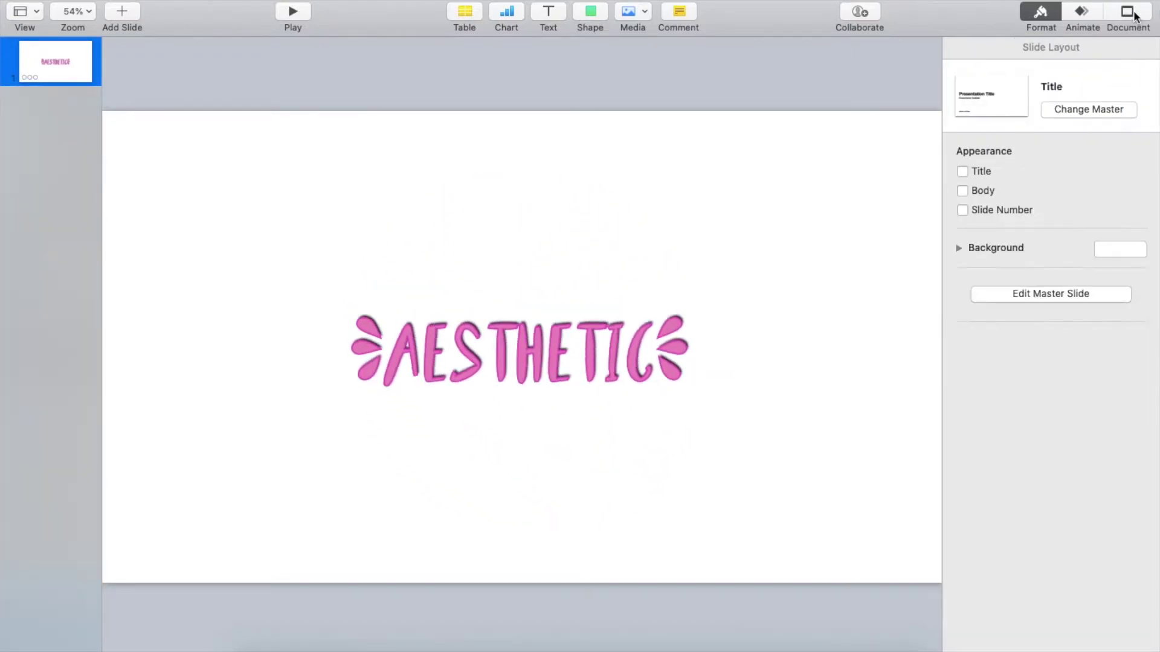
Set the slide background to No Fill.
left_click(1133, 17)
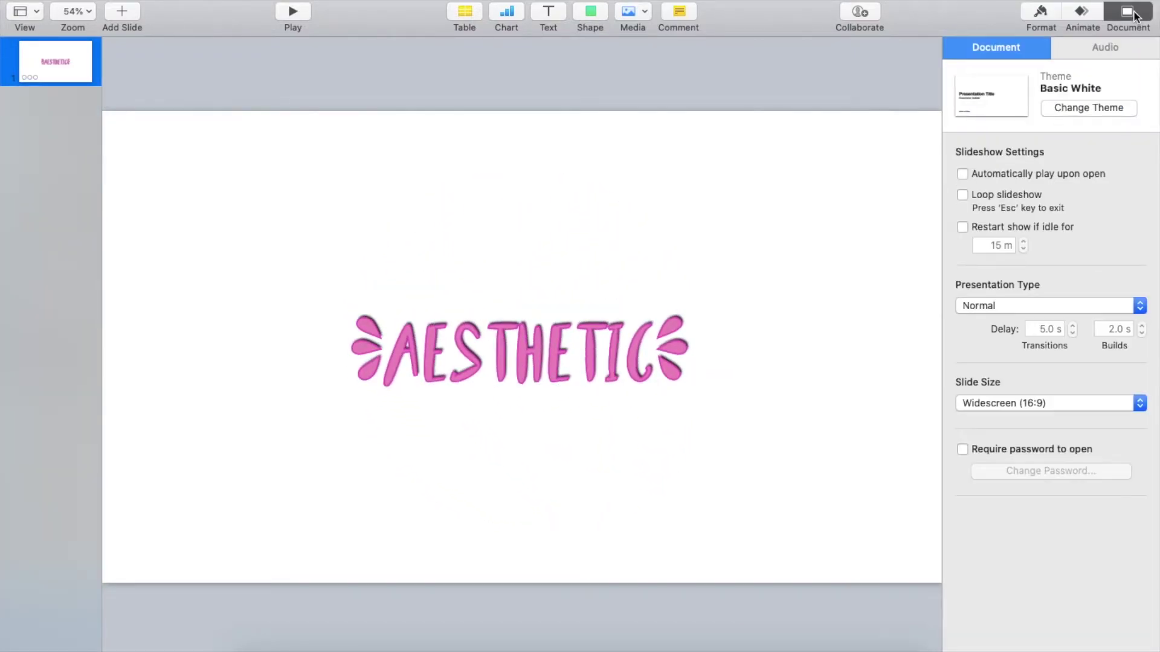
left_click(1037, 9)
left_click(1139, 250)
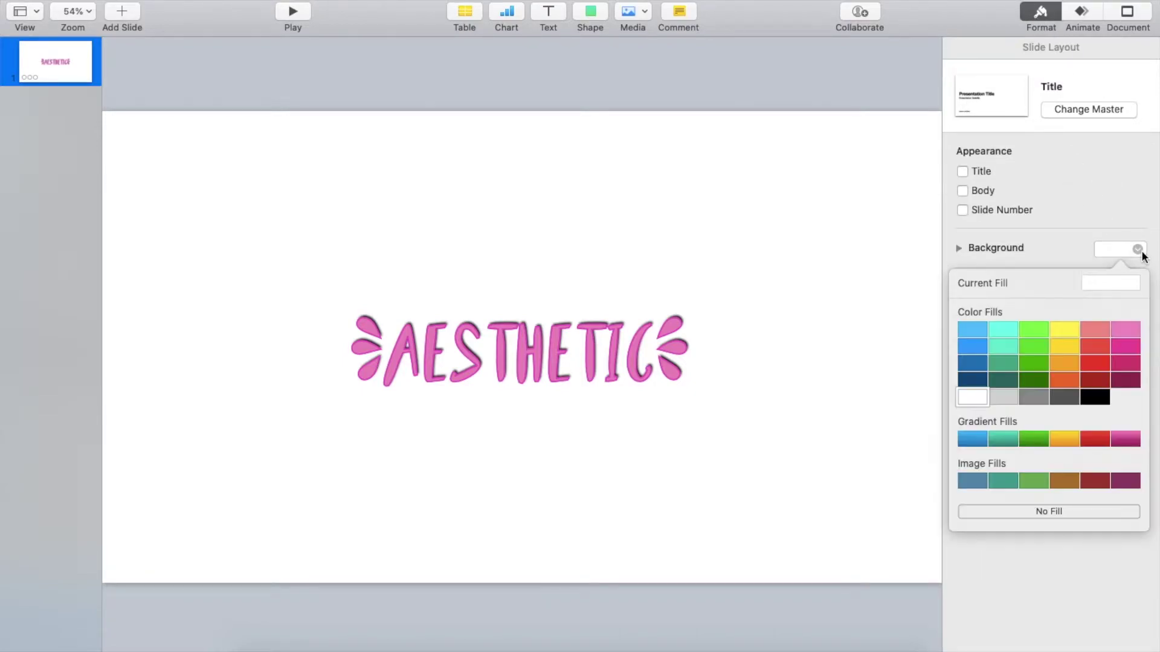
left_click(1064, 511)
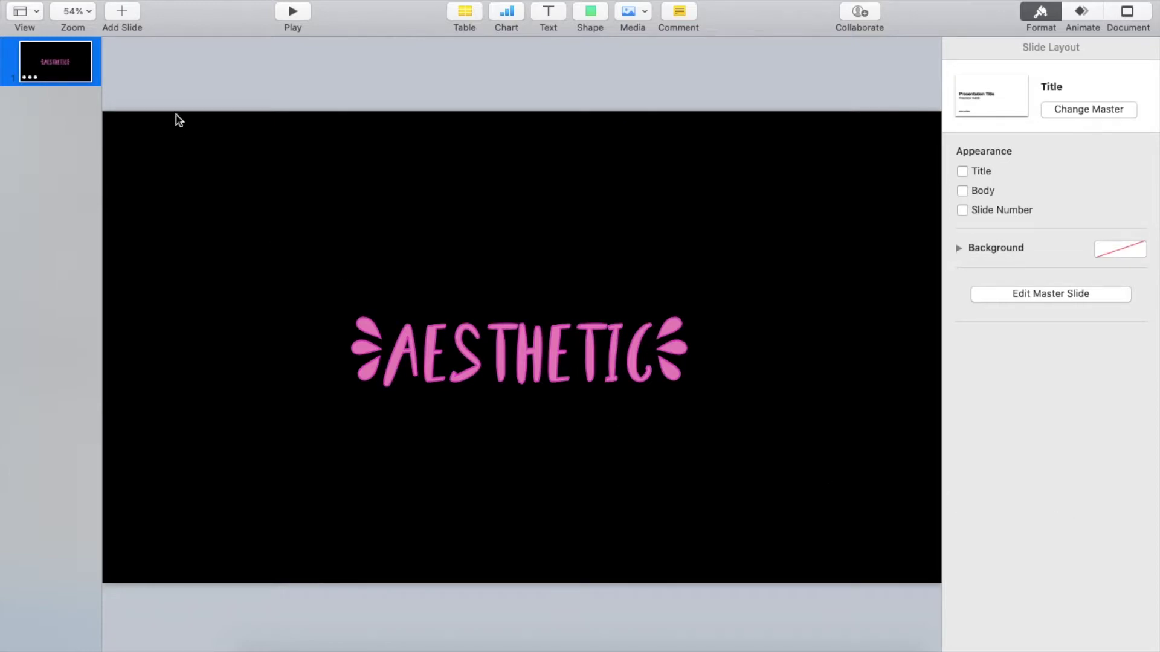
Export the presentation to the Desktop as a 1920 x 1080, 30 FPS Apple ProRes 4444 movie named Aesthetic with transparent backgrounds.
mouse_move(176, 138)
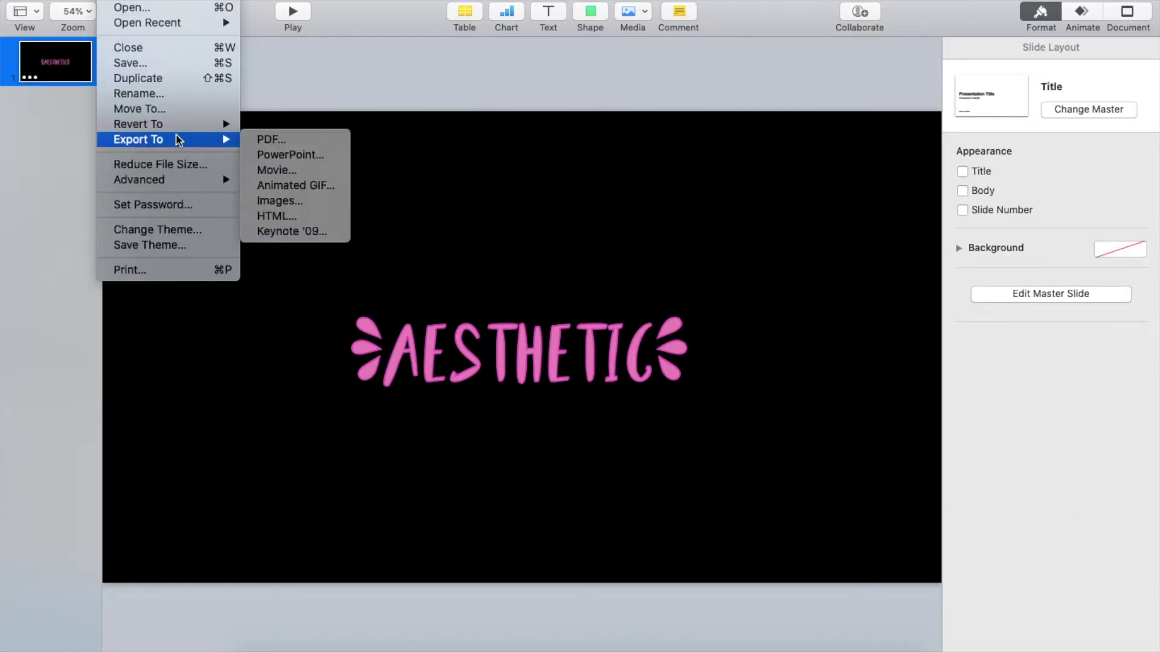
left_click(267, 172)
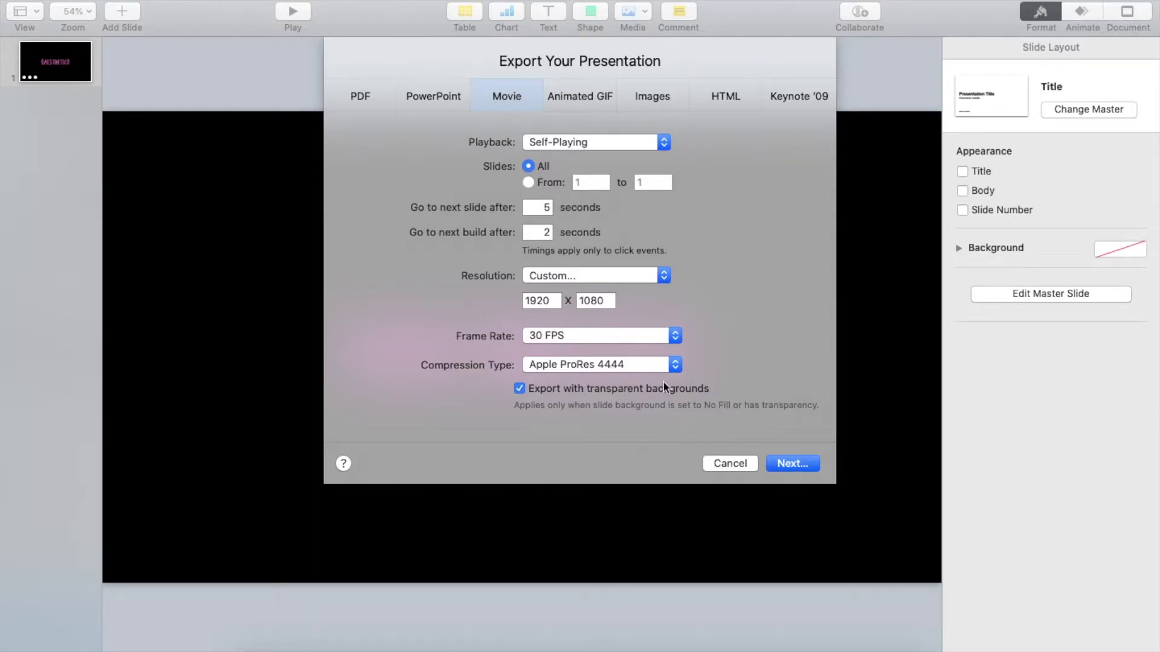
left_click(782, 464)
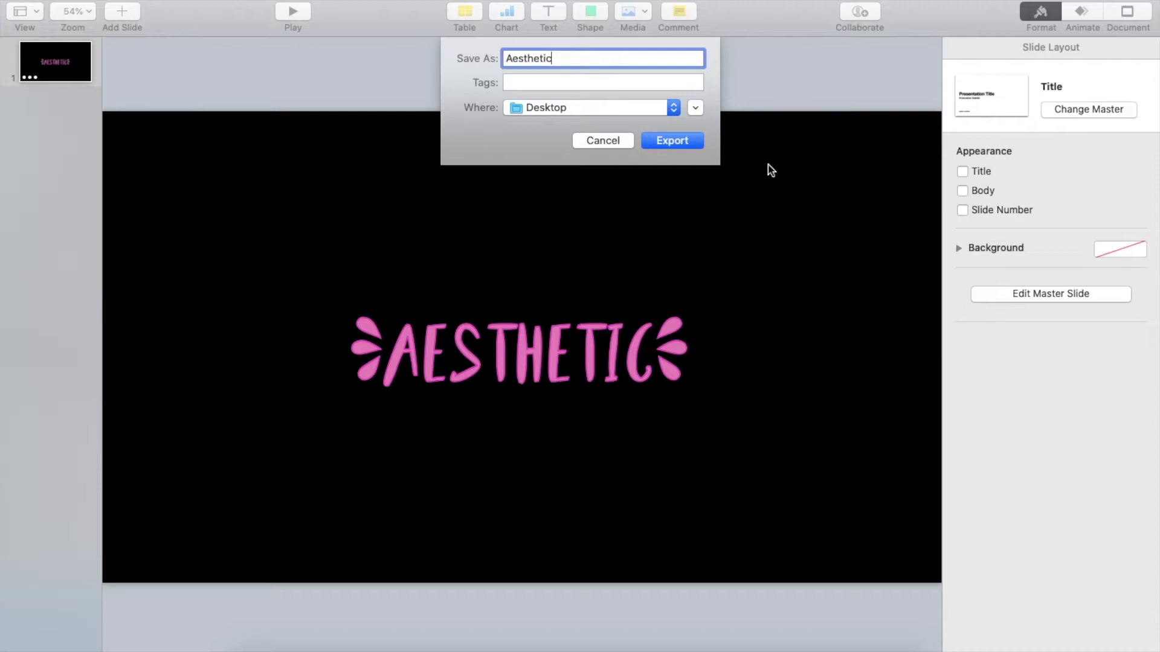
left_click(678, 136)
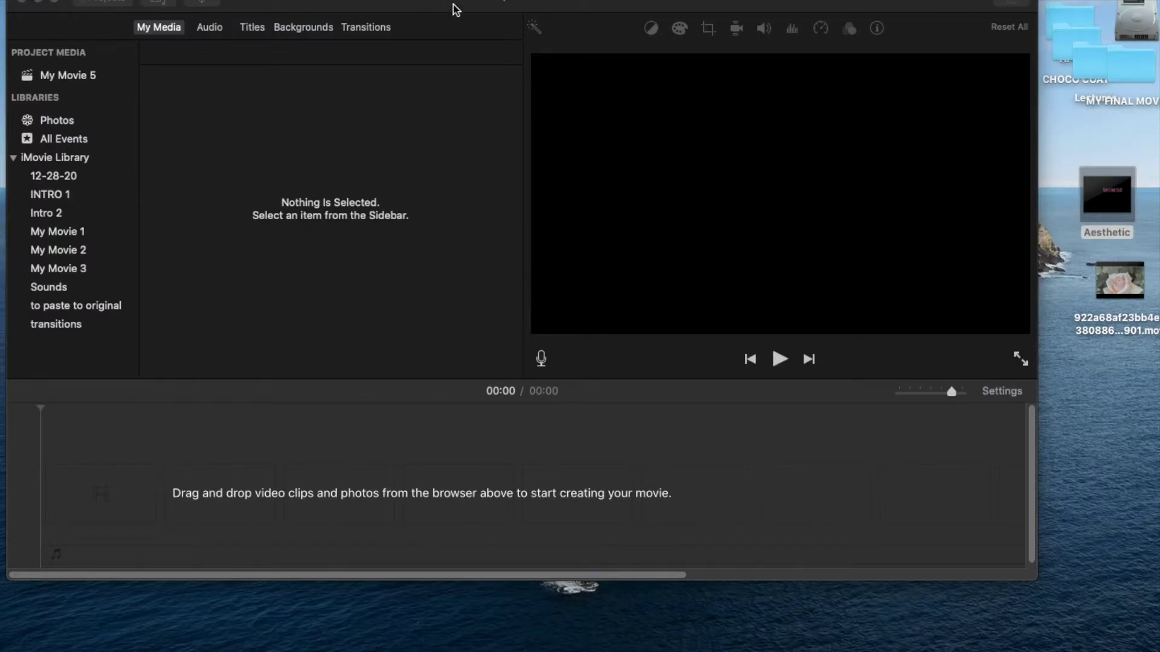
Switch to iMovie and add the rose clip to the timeline, with the Aesthetic movie overlaid from its start.
left_click_drag(1119, 279, 189, 498)
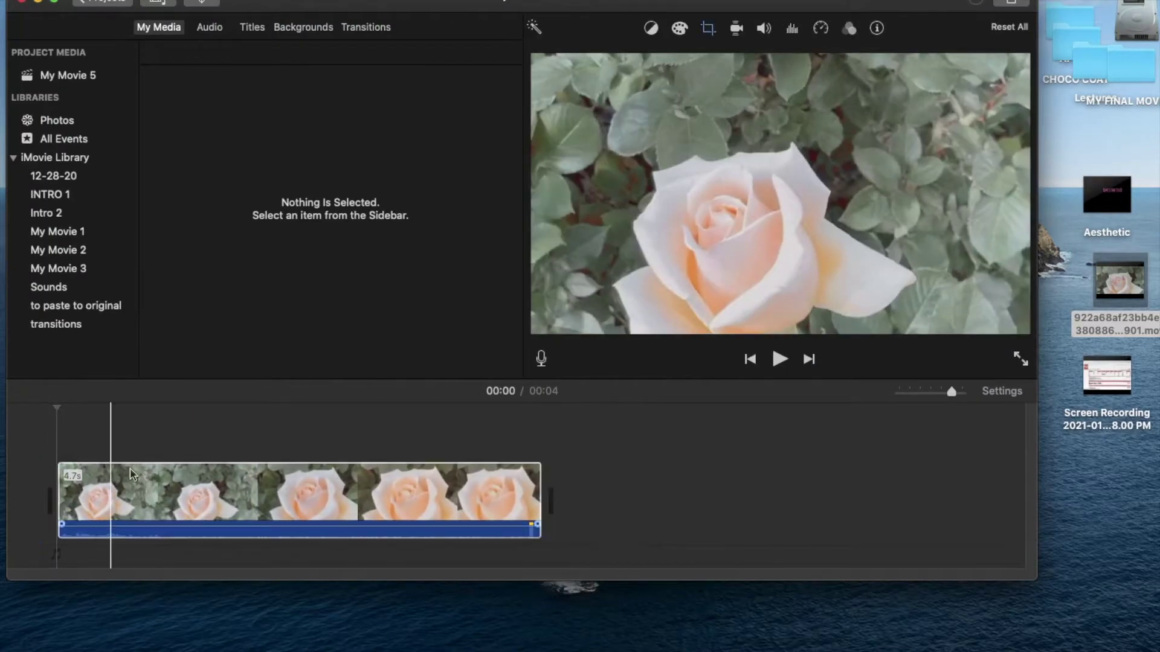
left_click_drag(1106, 195, 60, 423)
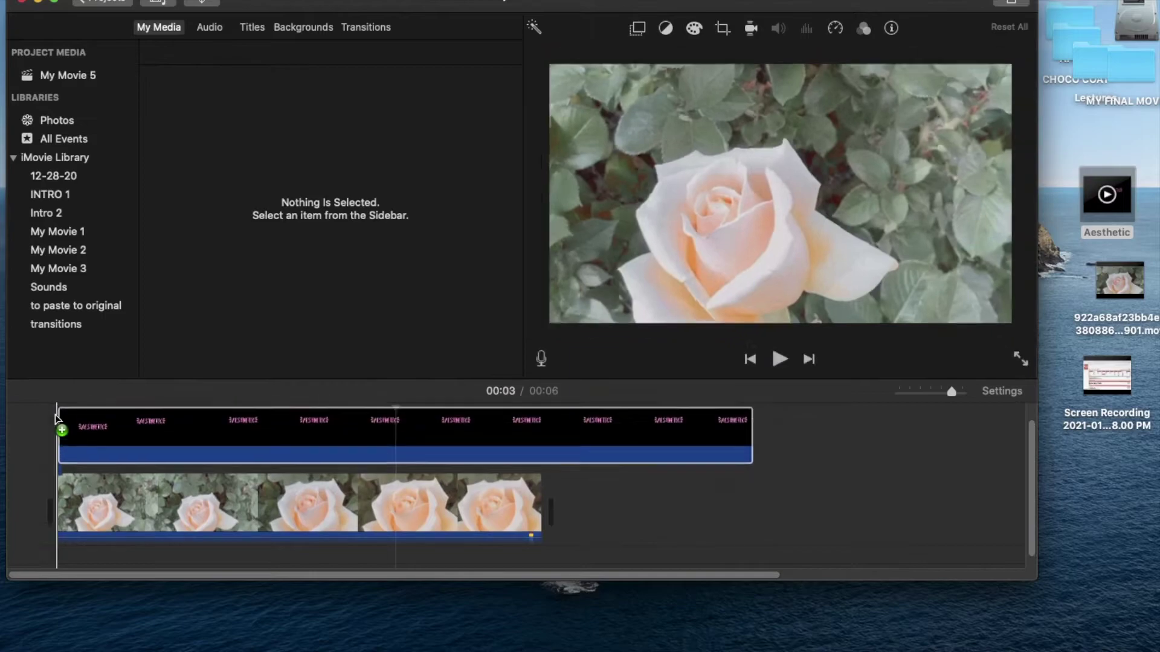
Trim the Aesthetic overlay's end to match the rose clip's length and play the movie from the start.
left_click_drag(749, 447, 544, 475)
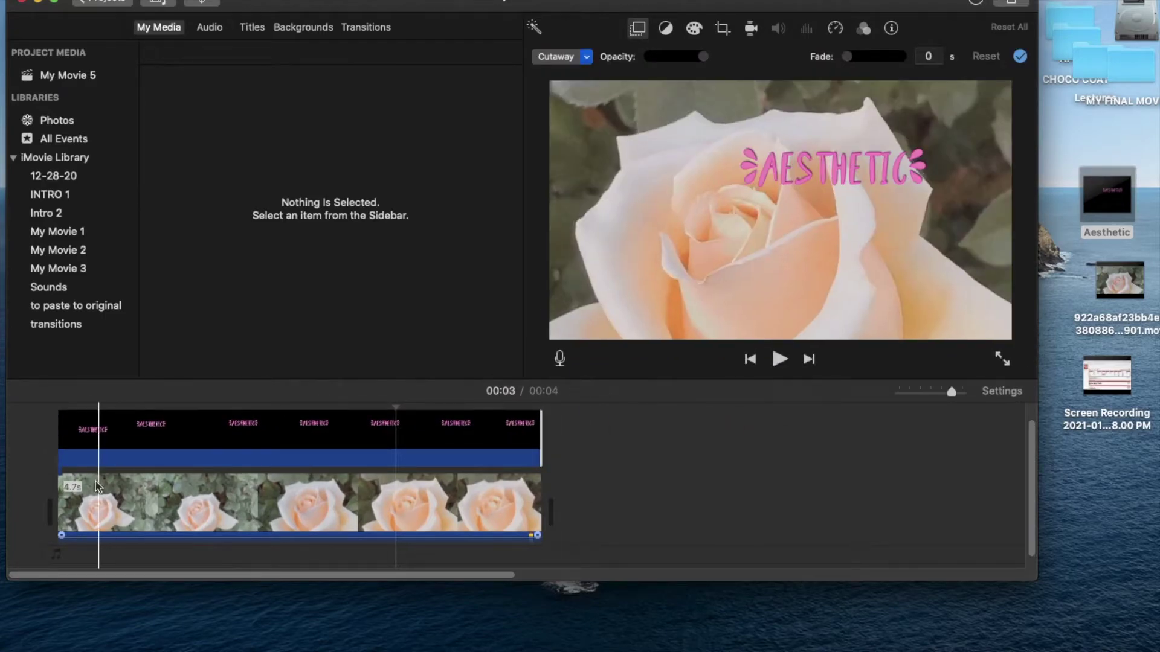
left_click(58, 460)
key("space")
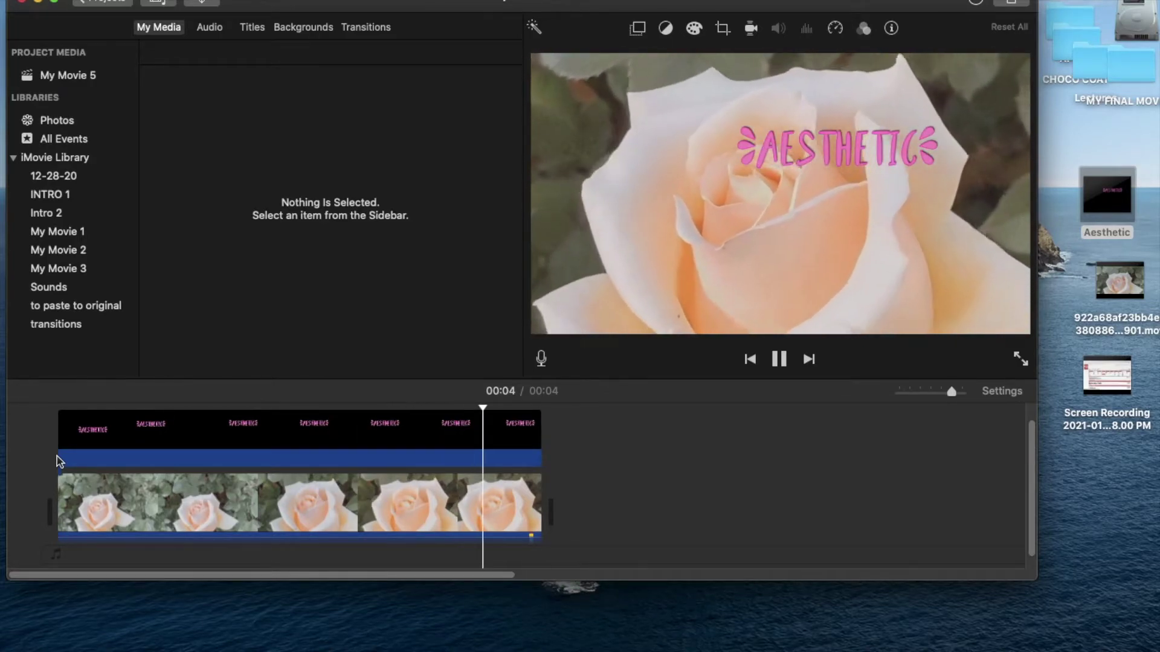
Set the Aesthetic overlay to Picture in Picture, reposition it over the lower part of the rose, and play it.
left_click(72, 459)
left_click(585, 56)
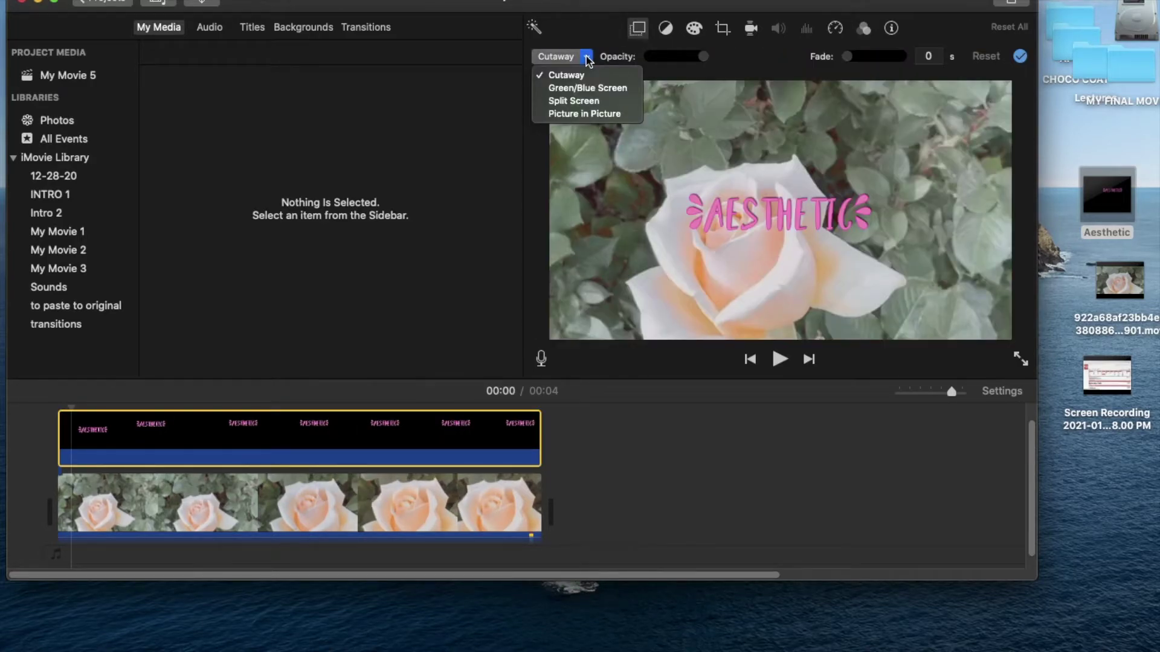
left_click(598, 114)
left_click_drag(925, 148, 816, 257)
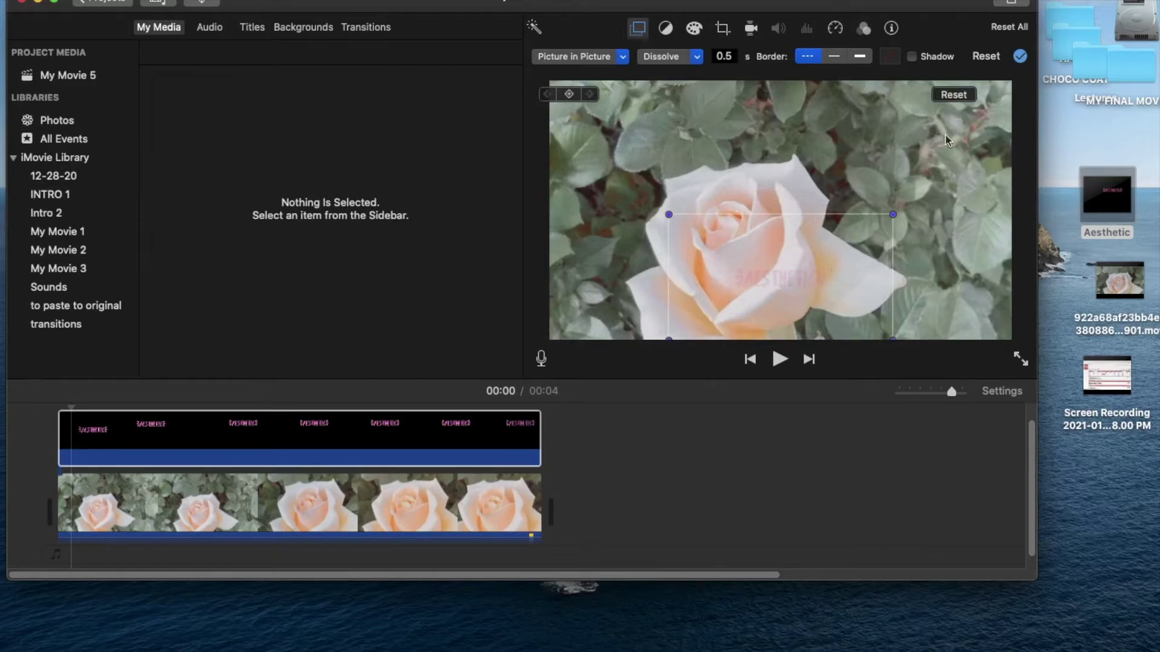
key("space")
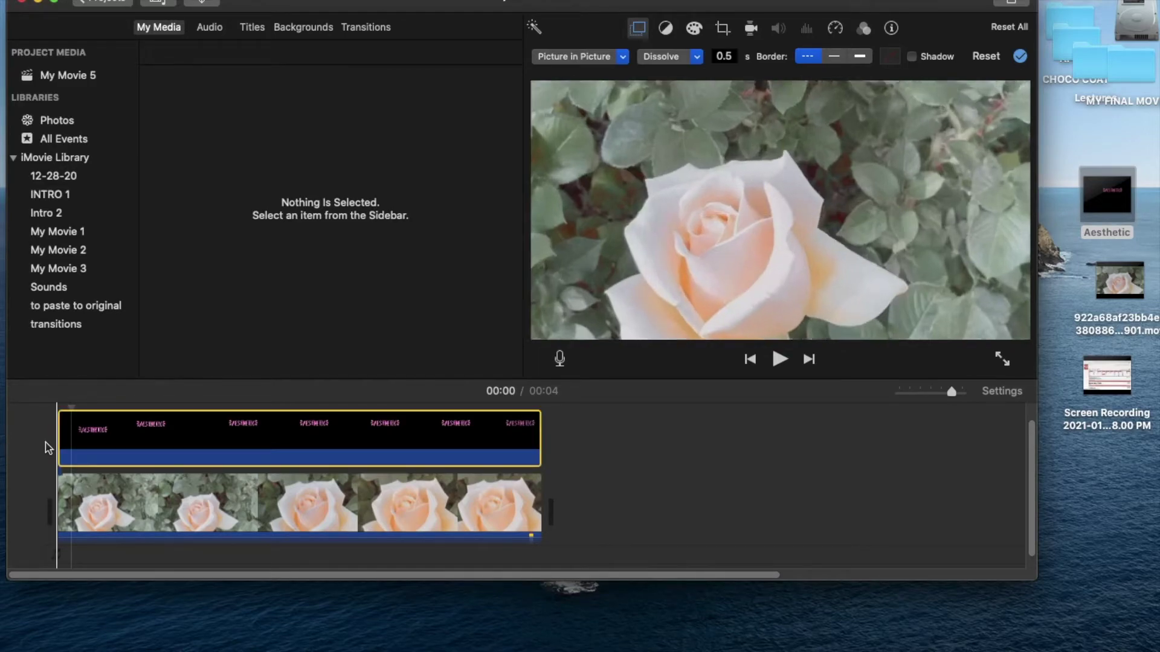
Set the Picture in Picture transition to Zoom with a duration of 0.3 s and play the movie from the start.
left_click(670, 56)
left_click(687, 90)
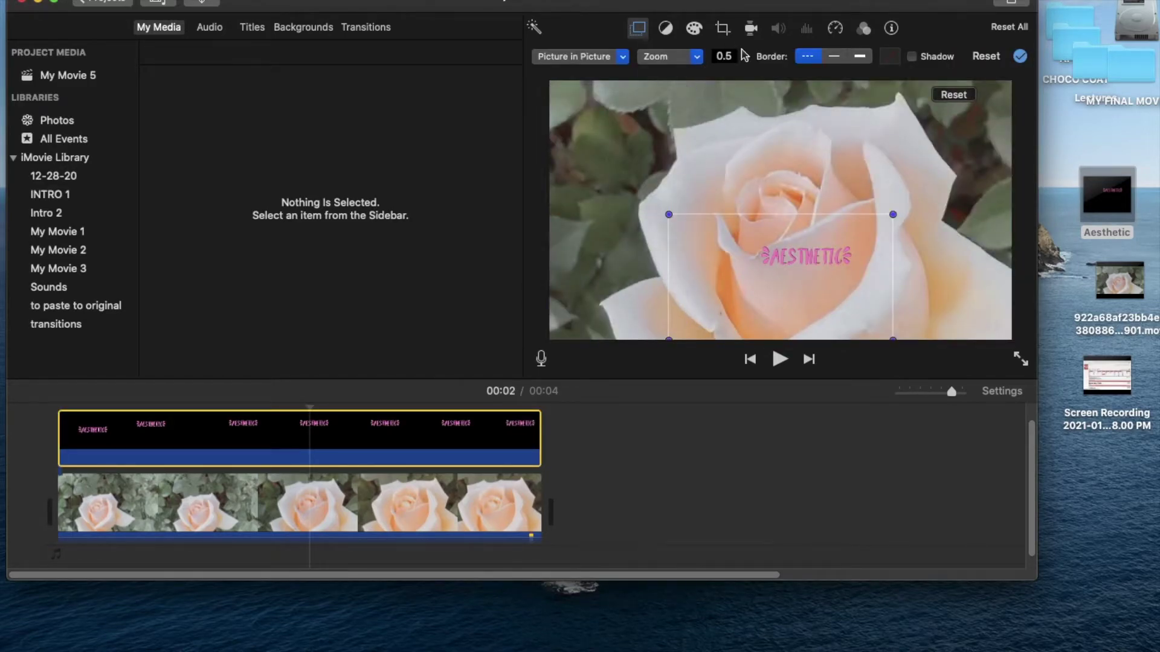
left_click(728, 56)
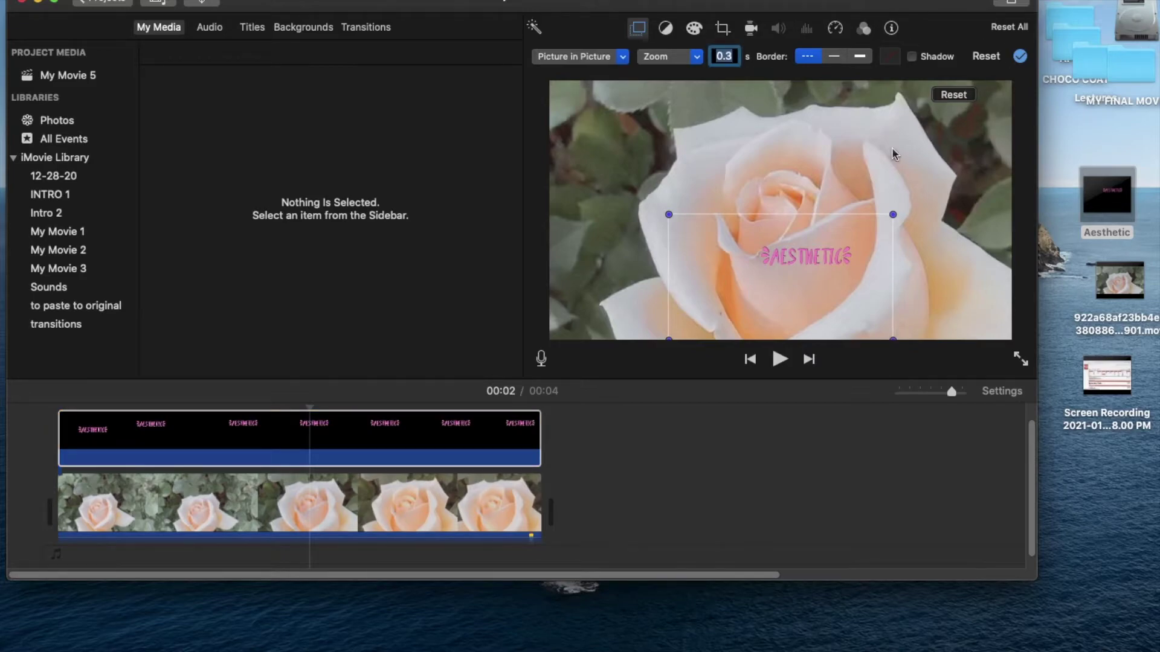
left_click(48, 435)
key("space")
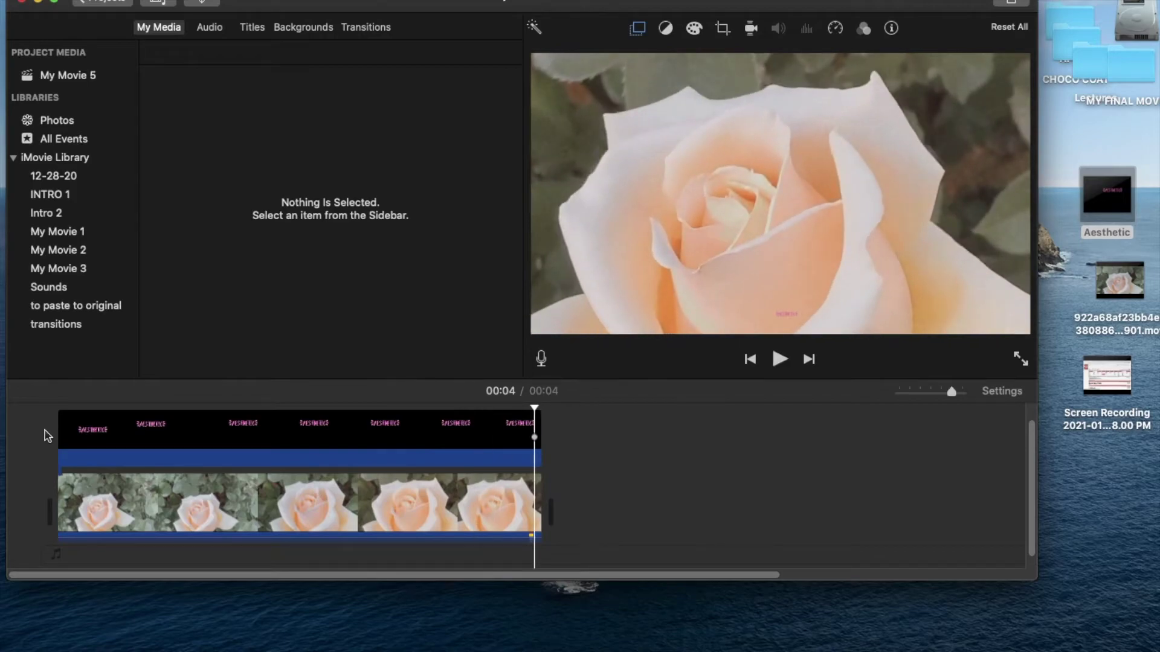
Change the Aesthetic overlay back to Cutaway and play the movie from the start.
left_click(121, 430)
left_click(622, 57)
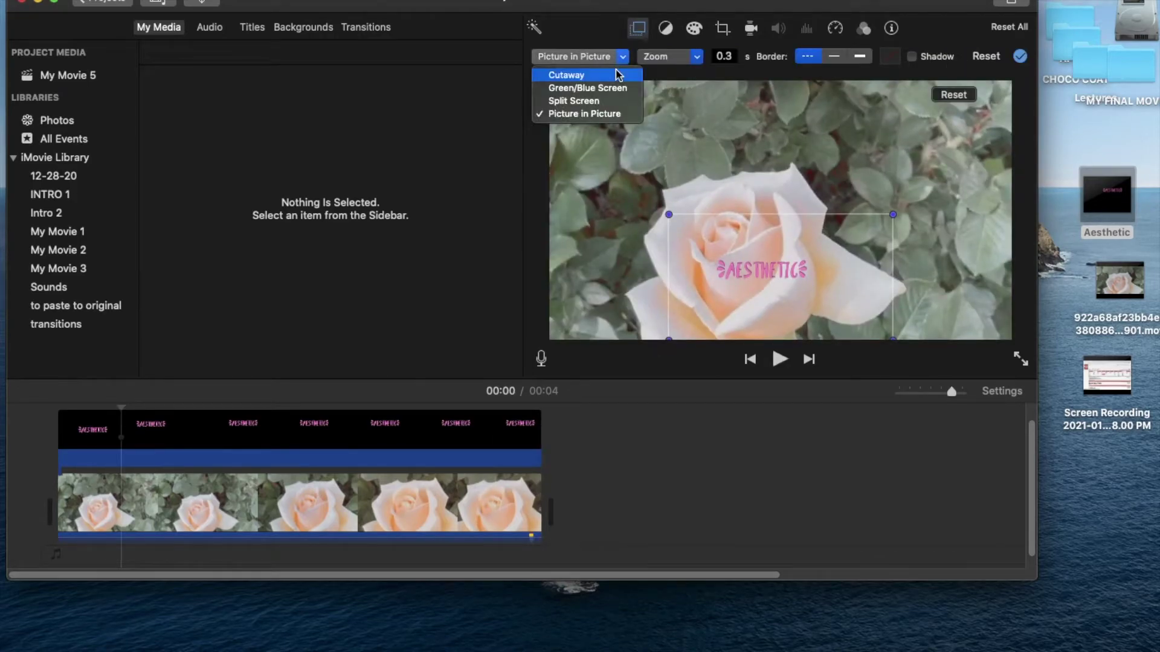
left_click(620, 74)
left_click(49, 429)
key("space")
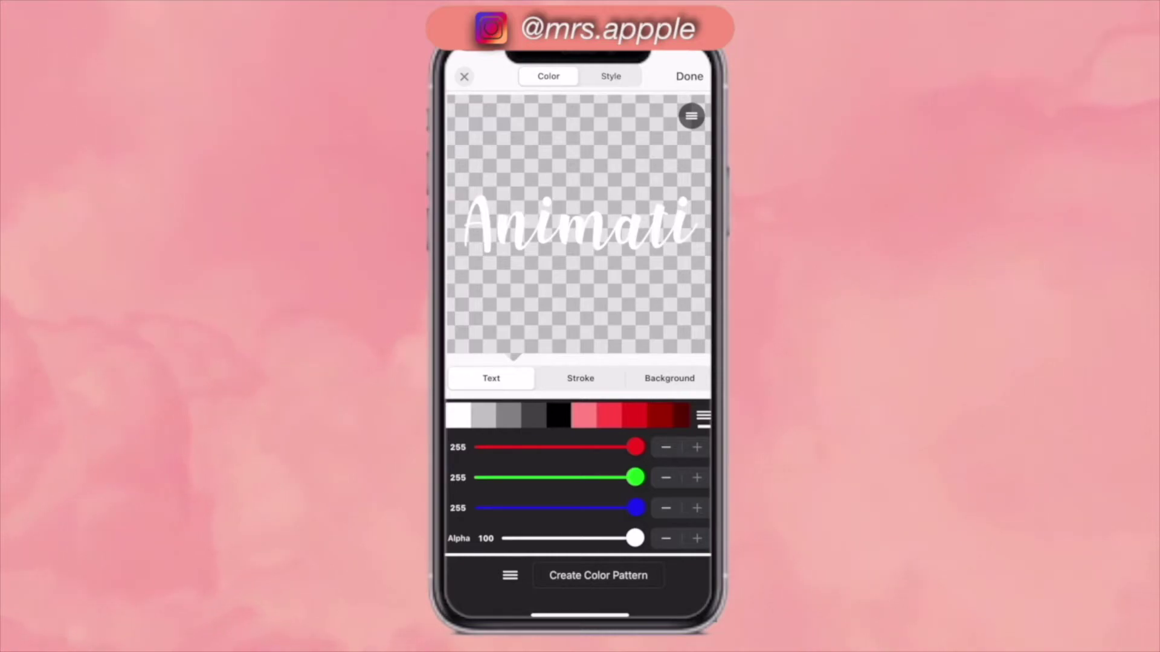
Switch to Phonto and give the white text a black stroke with alpha 85 and width 8.
left_click(581, 379)
mouse_move(510, 539)
left_mouse_down()
mouse_move(634, 538)
mouse_move(569, 538)
mouse_move(616, 538)
left_mouse_up()
mouse_move(546, 571)
left_mouse_down()
mouse_move(573, 571)
mouse_move(561, 571)
left_mouse_up()
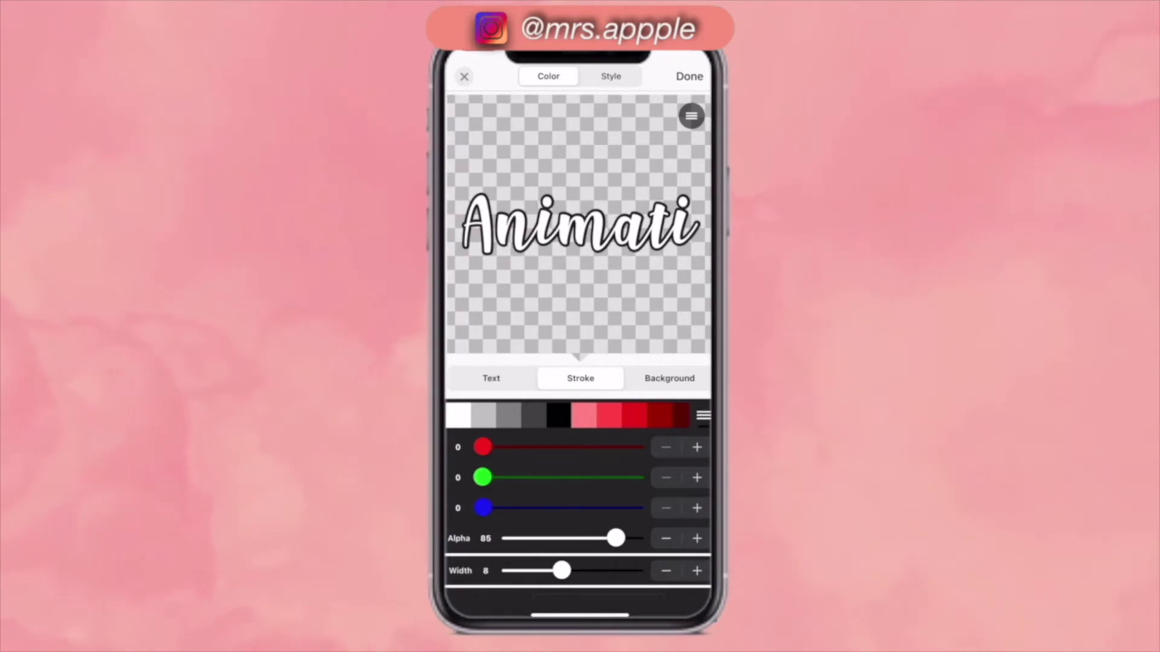
left_click(669, 378)
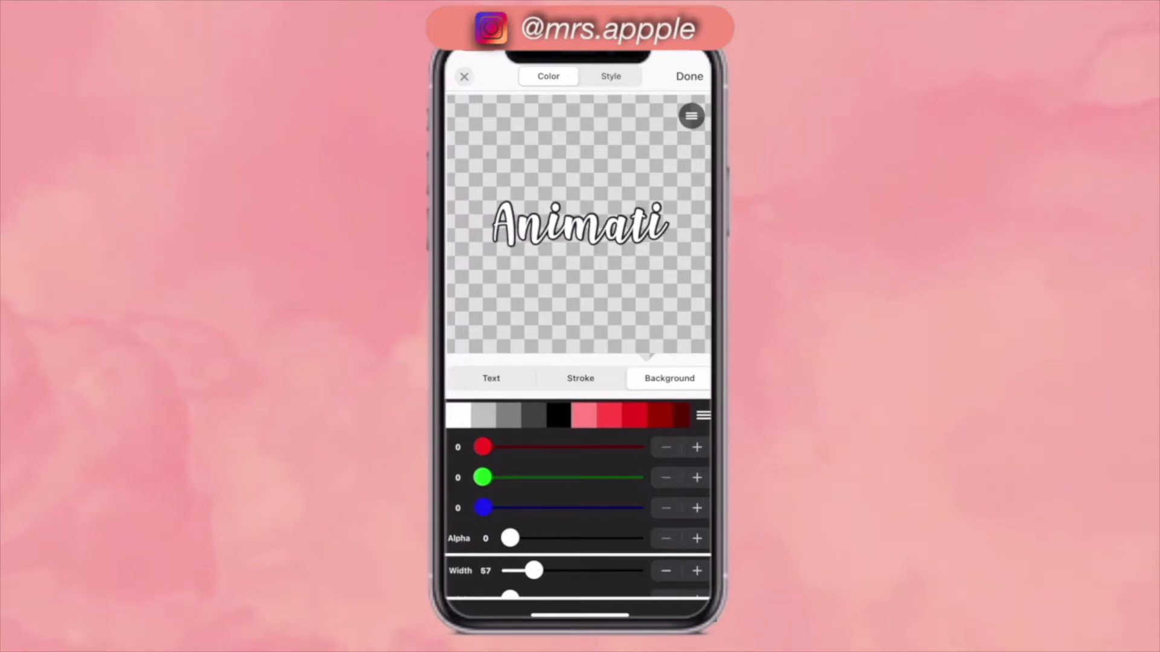
Add a shadow to the text and fine-tune its settings in the text style.
left_click(611, 76)
mouse_move(510, 414)
left_mouse_down()
mouse_move(551, 414)
mouse_move(510, 414)
mouse_move(526, 414)
left_mouse_up()
mouse_move(585, 474)
left_mouse_down()
mouse_move(596, 475)
mouse_move(579, 475)
left_mouse_up()
left_click_drag(525, 413, 523, 445)
mouse_move(579, 474)
left_mouse_down()
mouse_move(615, 474)
mouse_move(547, 475)
mouse_move(583, 475)
left_mouse_up()
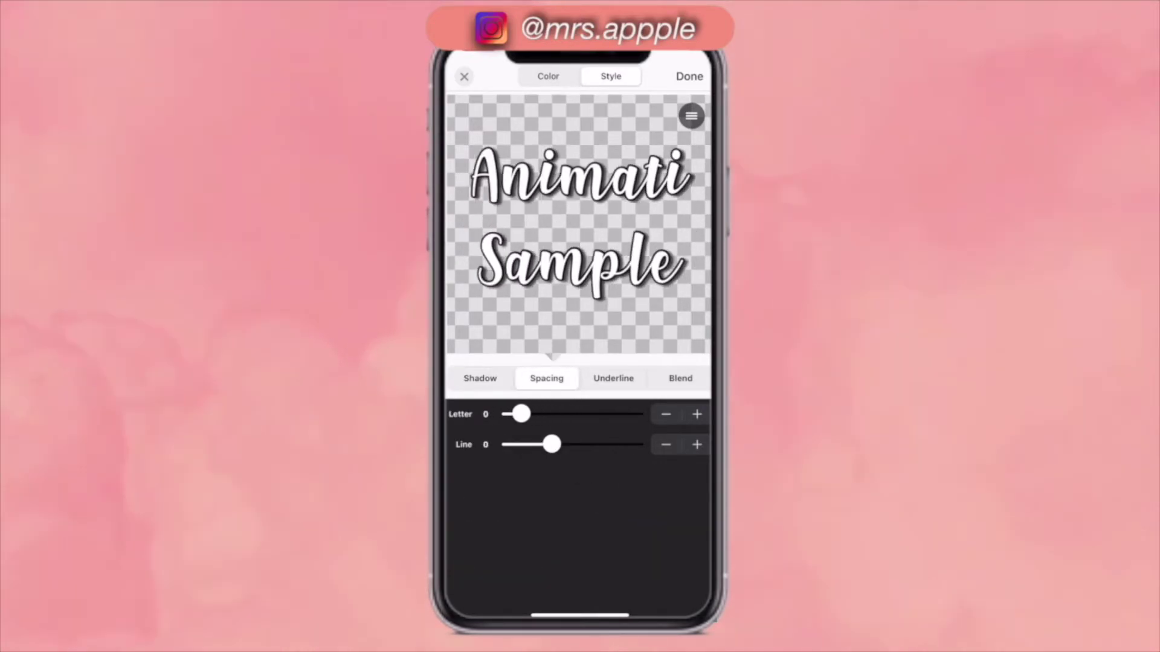
Try adjusting the text's letter spacing and look through the underline, blend and shadow options.
left_click_drag(520, 414, 524, 415)
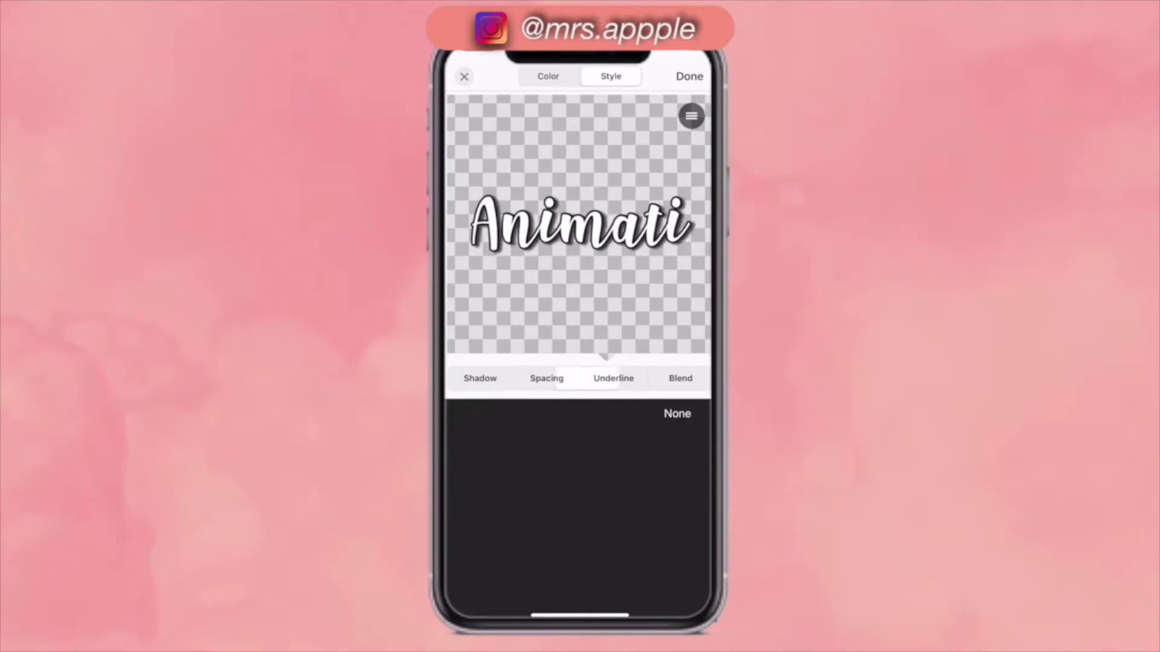
left_click(680, 378)
left_click(480, 379)
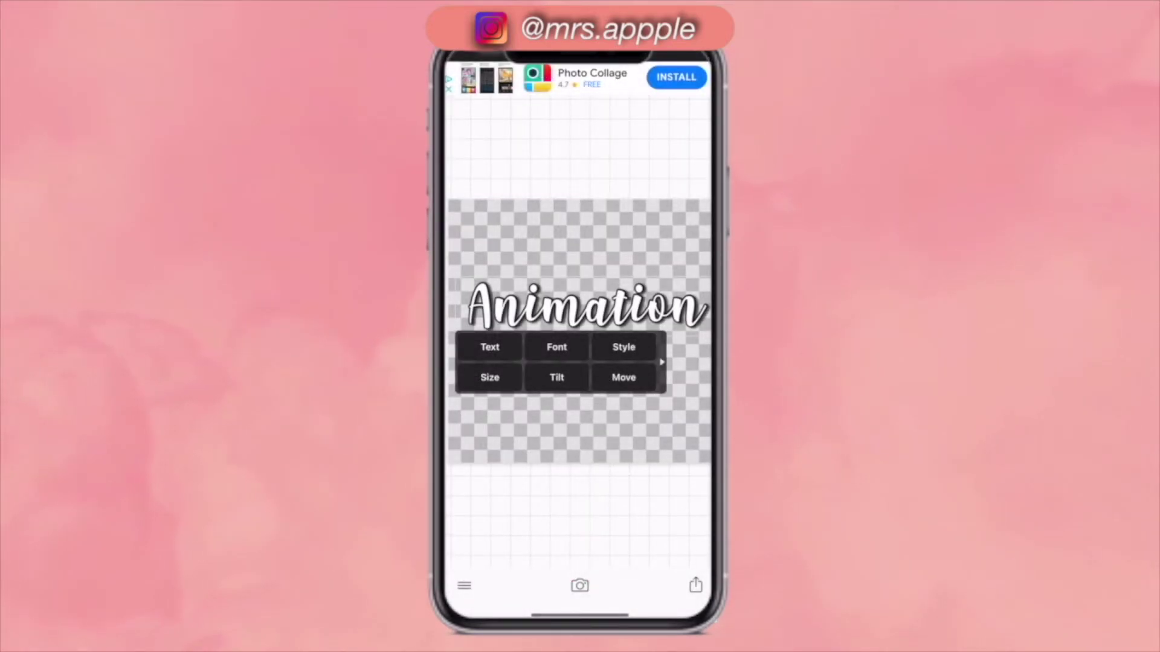
Curve the Animation text by 10 and open the image's sharing options.
mouse_move(622, 362)
left_mouse_down()
mouse_move(484, 362)
mouse_move(580, 353)
mouse_move(542, 353)
left_mouse_up()
left_click(498, 347)
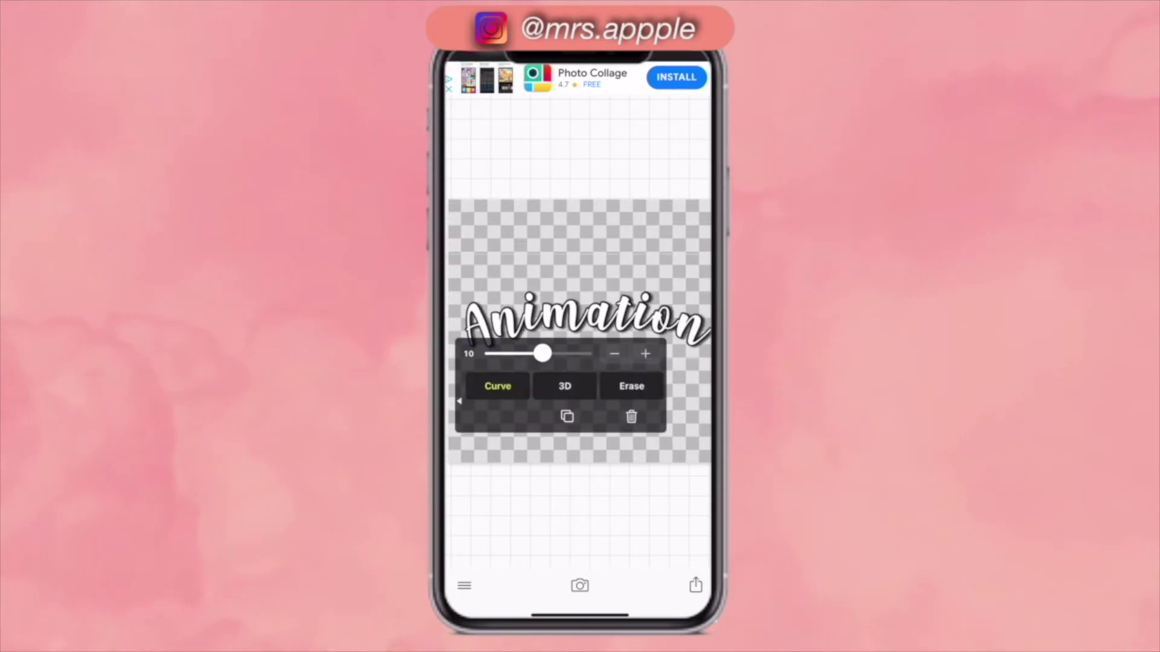
left_click(695, 584)
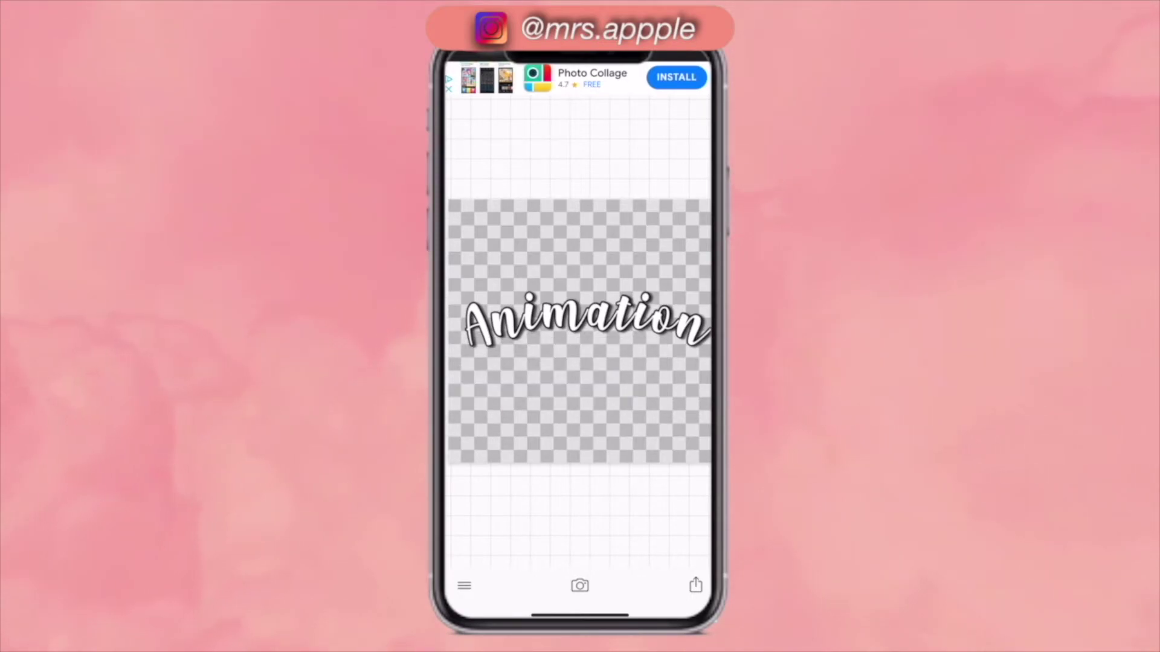
scroll(578, 483, "down", 5)
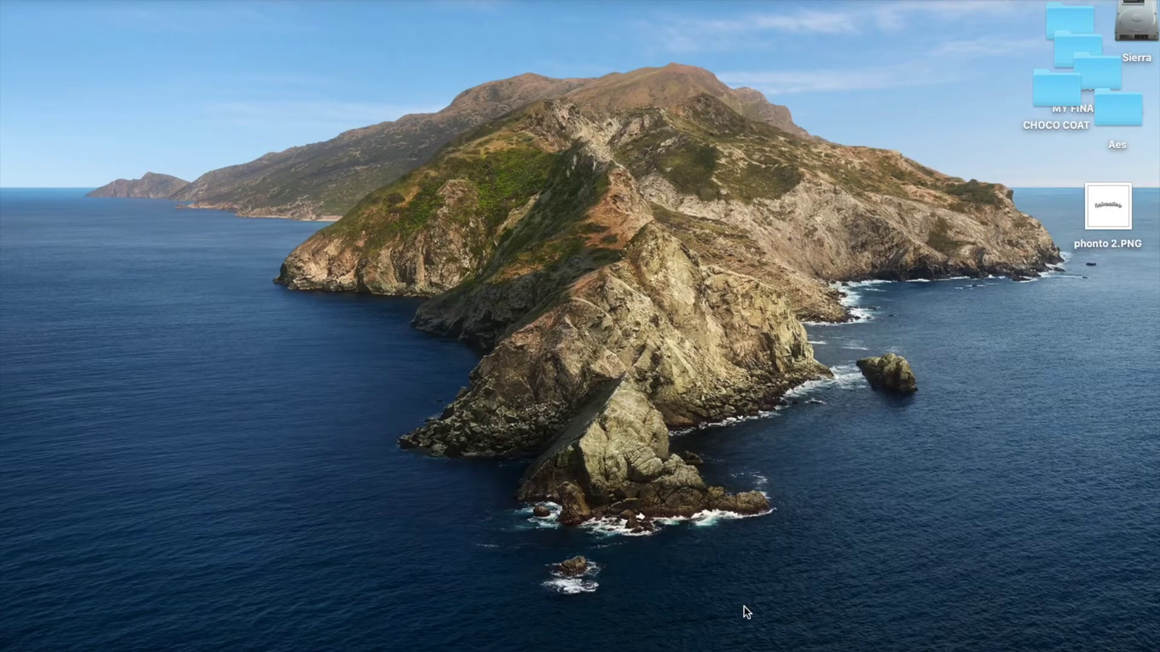
Open Keynote on the Mac and start a new document.
key("super+space")
type("ke")
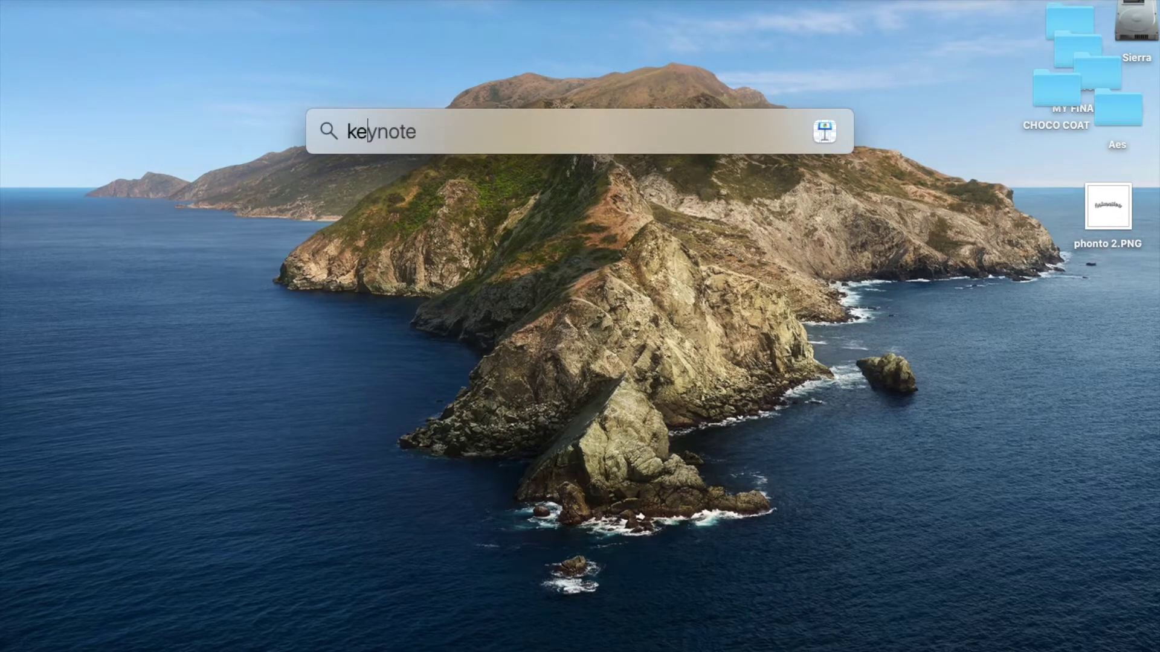
key("Return")
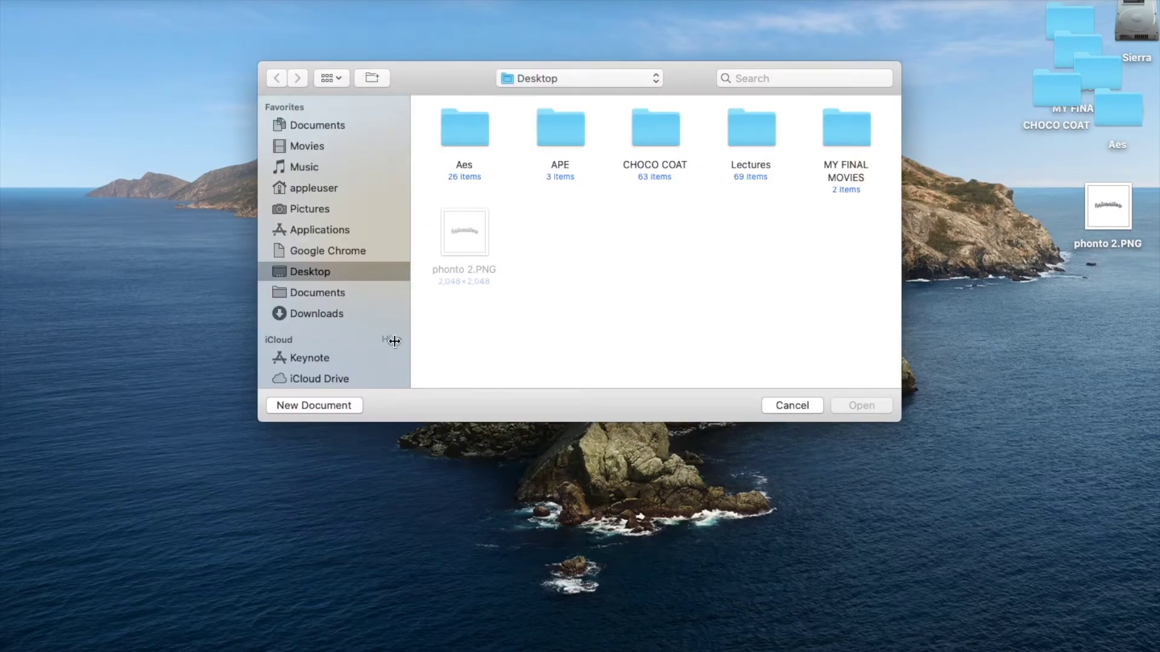
left_click(334, 412)
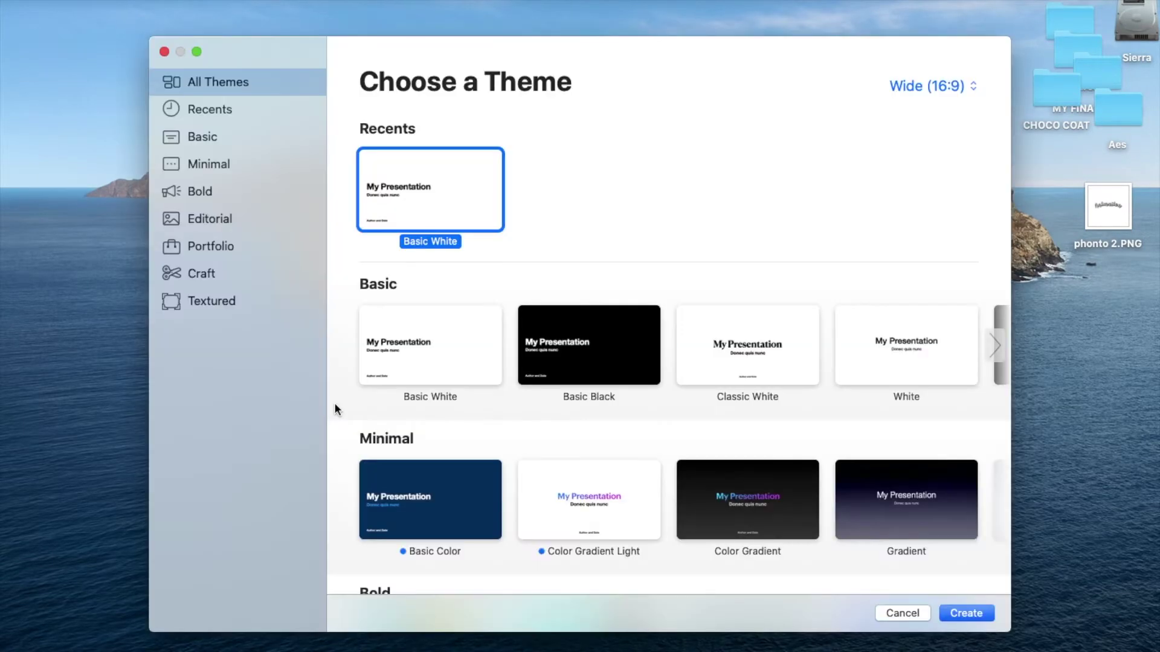
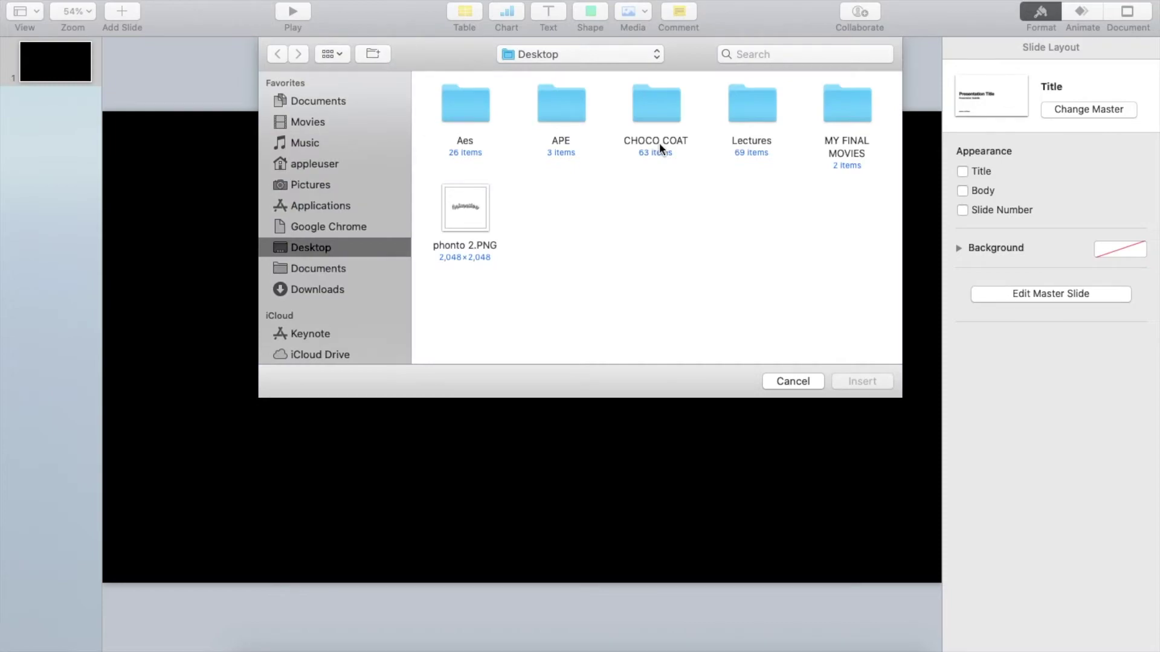
Insert phonto 2.PNG from the Desktop onto the black slide and scale the image down.
left_click(467, 212)
left_click(856, 379)
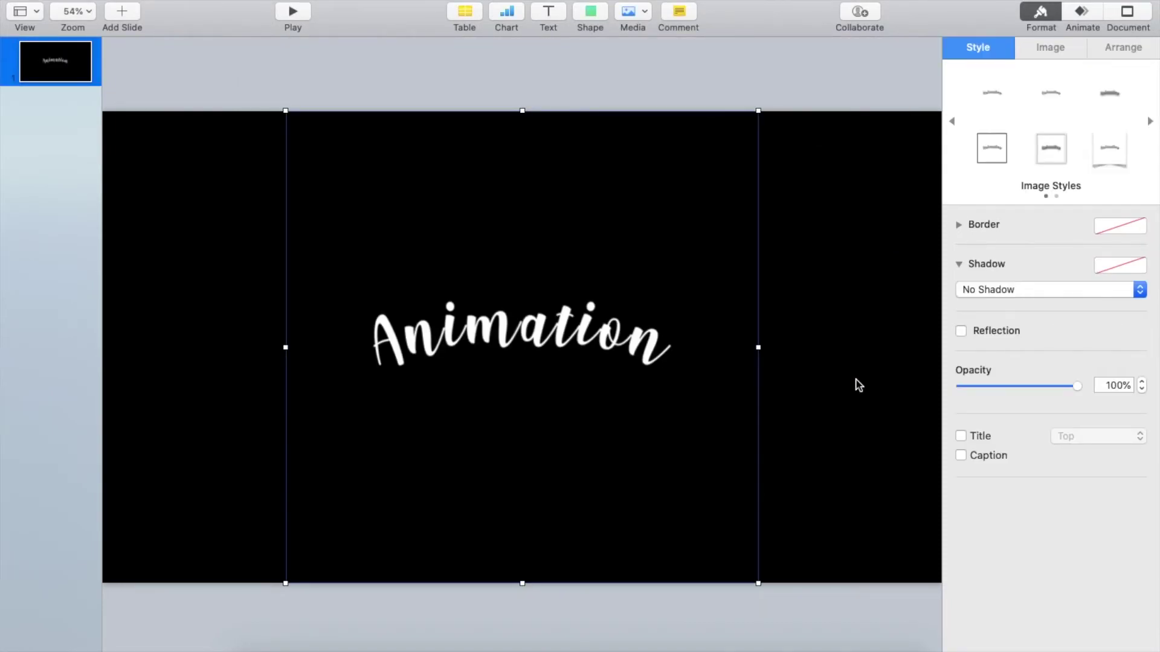
left_click_drag(760, 109, 671, 201)
left_click_drag(509, 388, 551, 387)
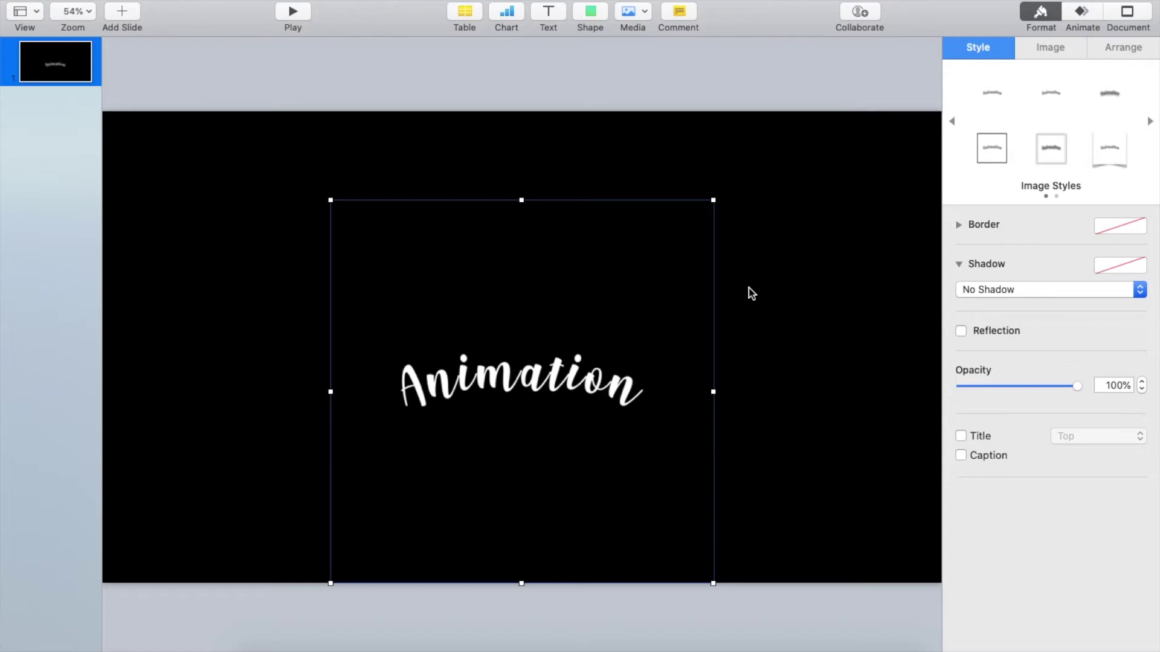
Try the Confetti and Comet build-in effects on the Animation image.
left_click(1075, 16)
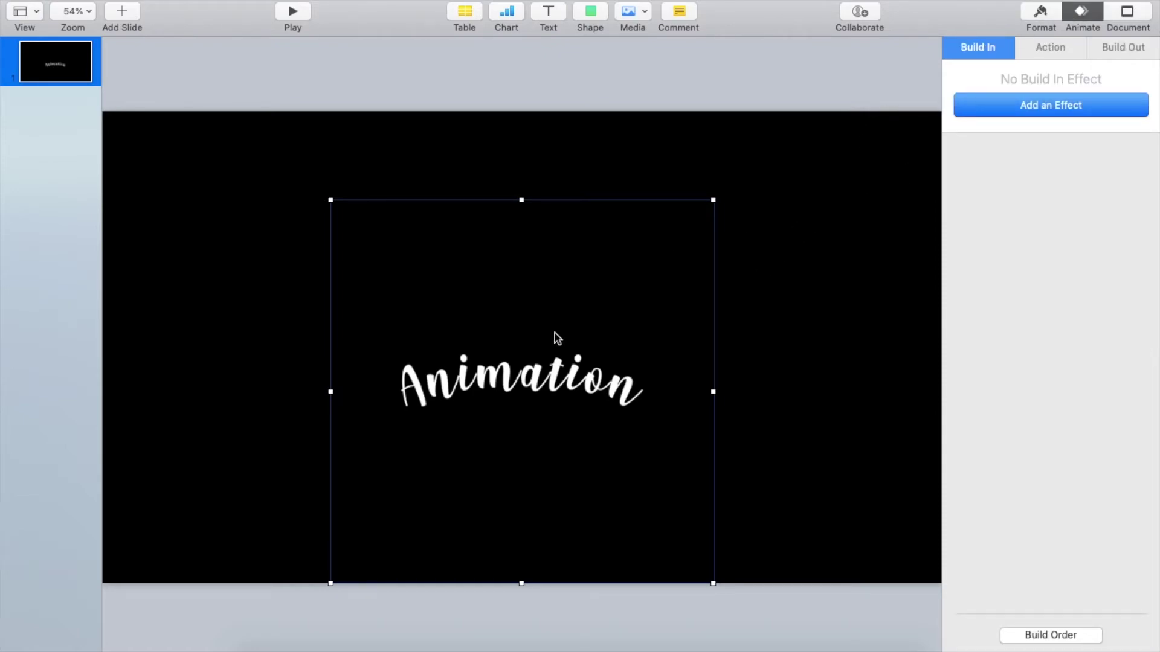
left_click(1017, 106)
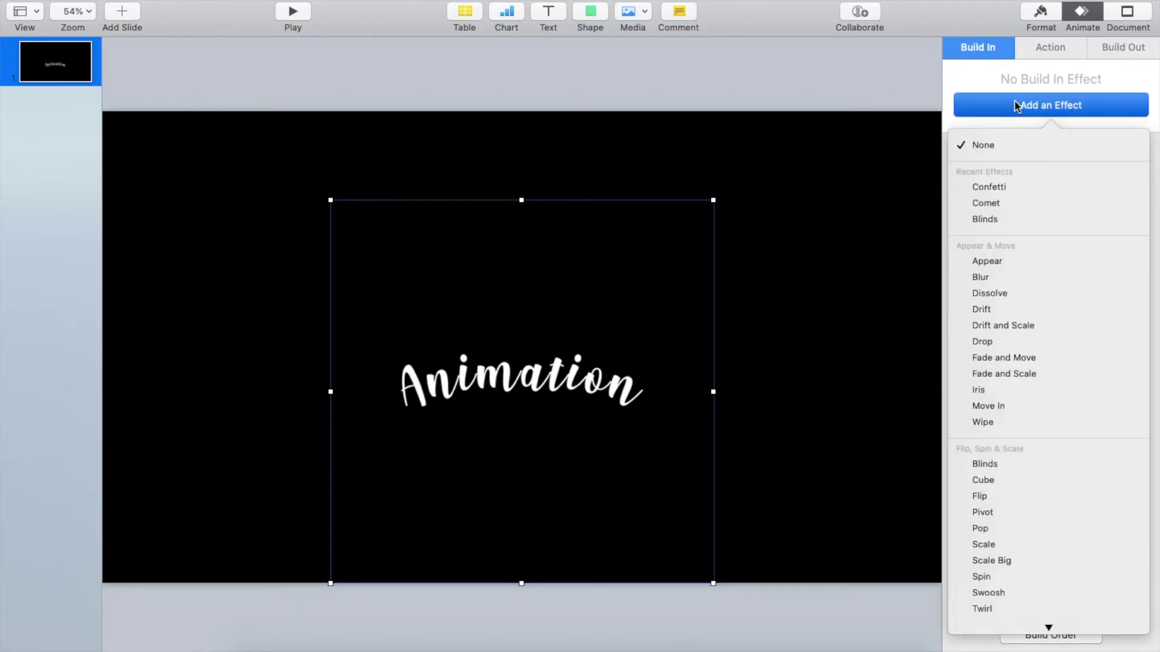
left_click(990, 186)
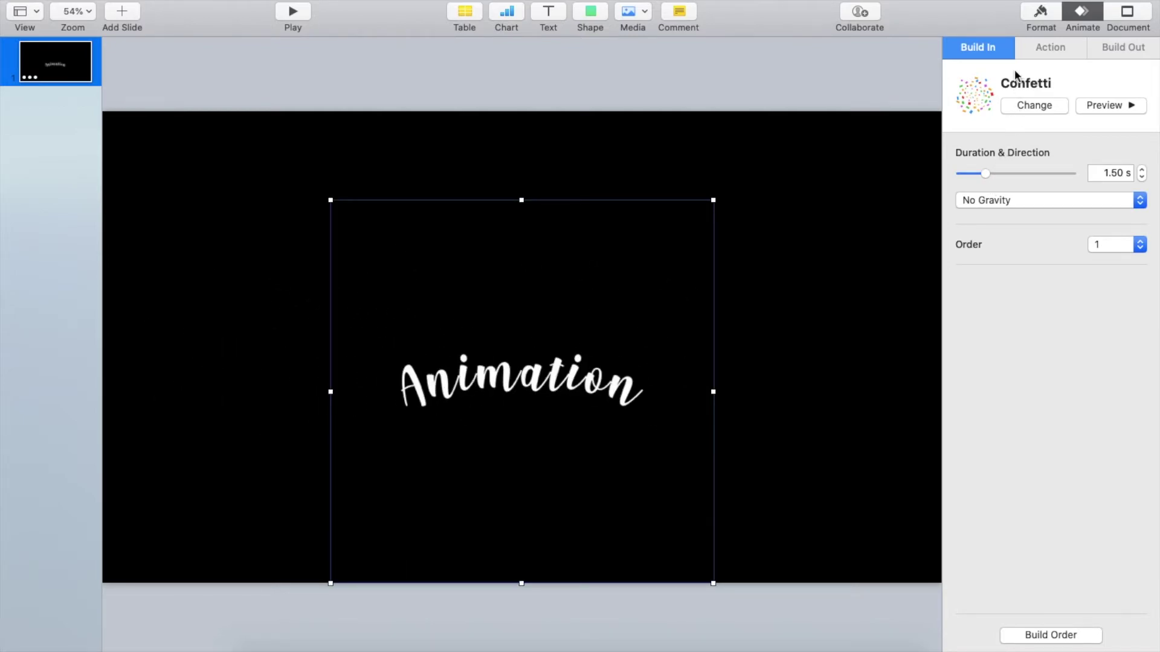
left_click(1035, 107)
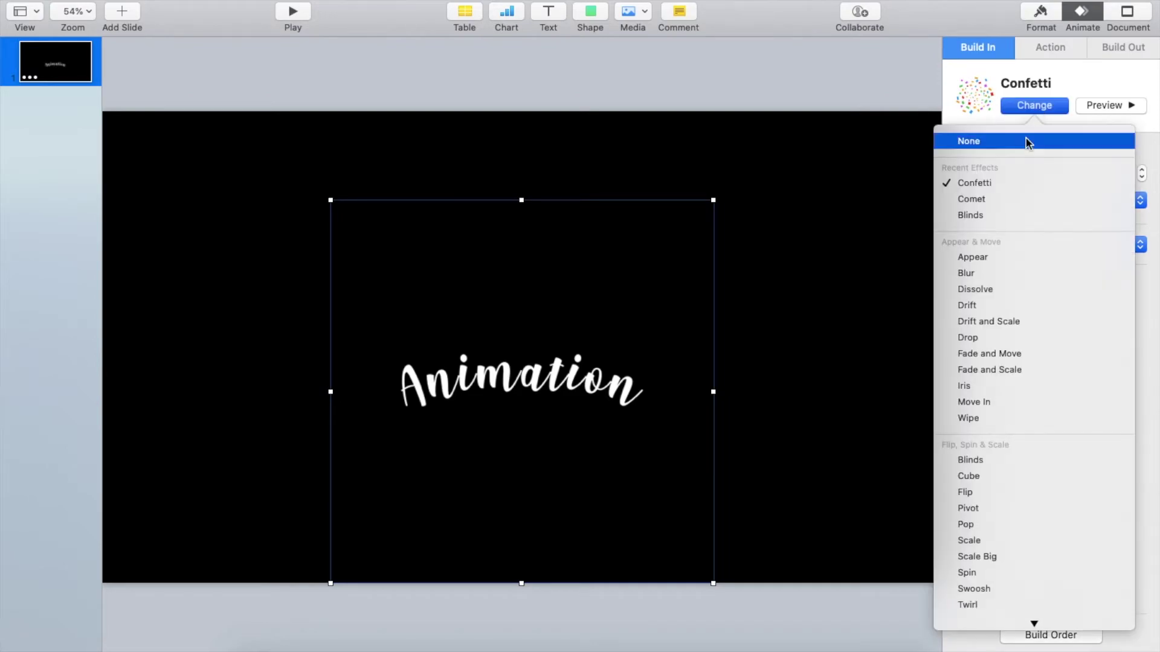
left_click(1020, 200)
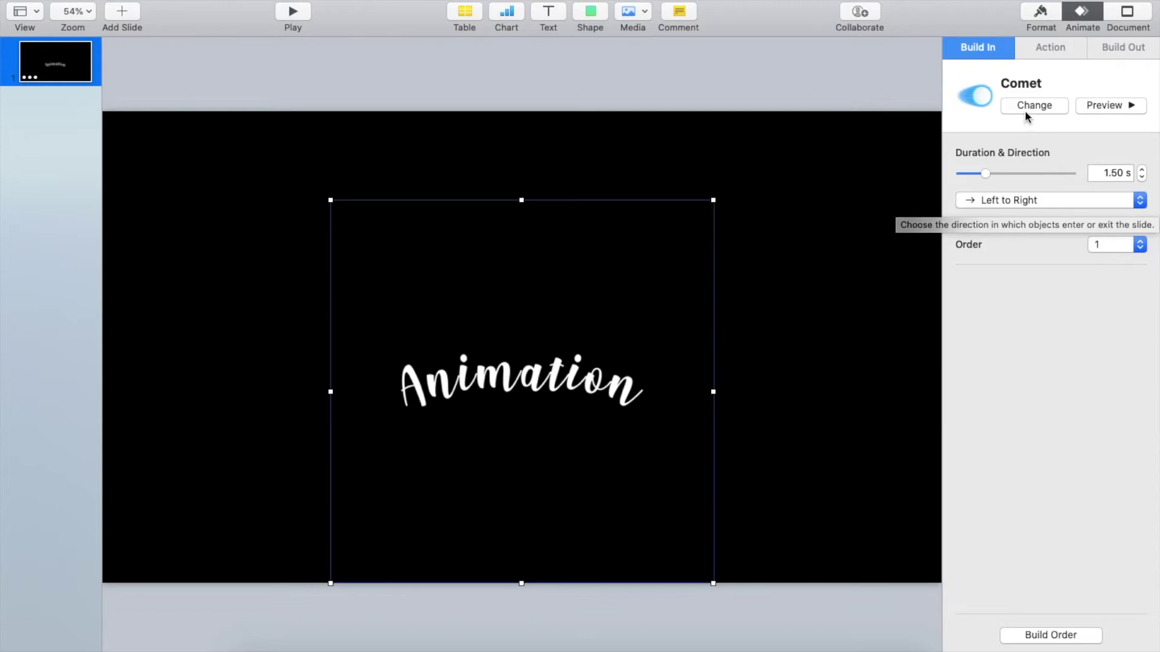
Try the Fireworks and Pivot build-in effects on the Animation image.
left_click(1026, 108)
scroll(999, 290, "down", 5)
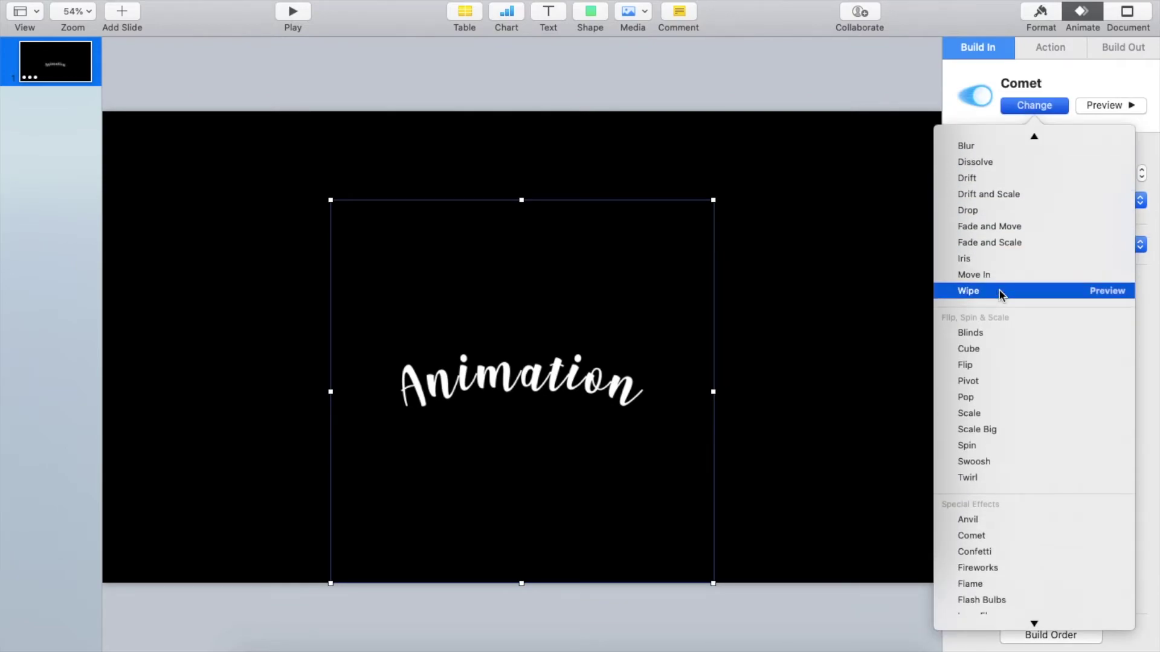
left_click(1000, 514)
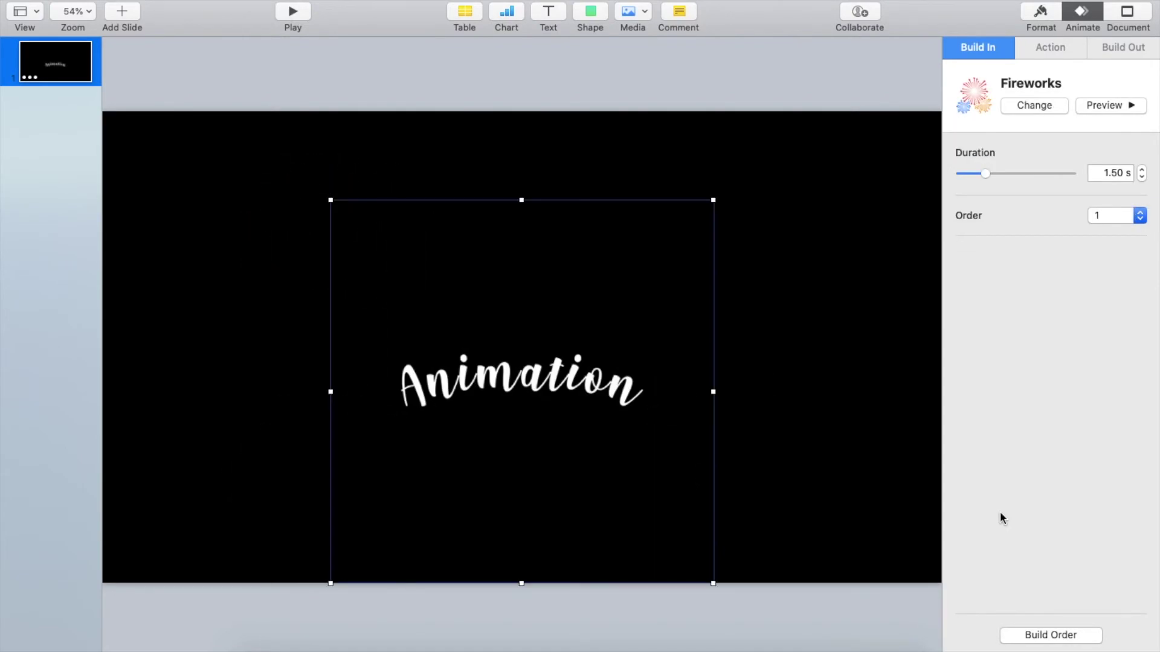
left_click(1010, 509)
Change the Animation image's build-in effect to Drop and preview it.
left_click(1026, 109)
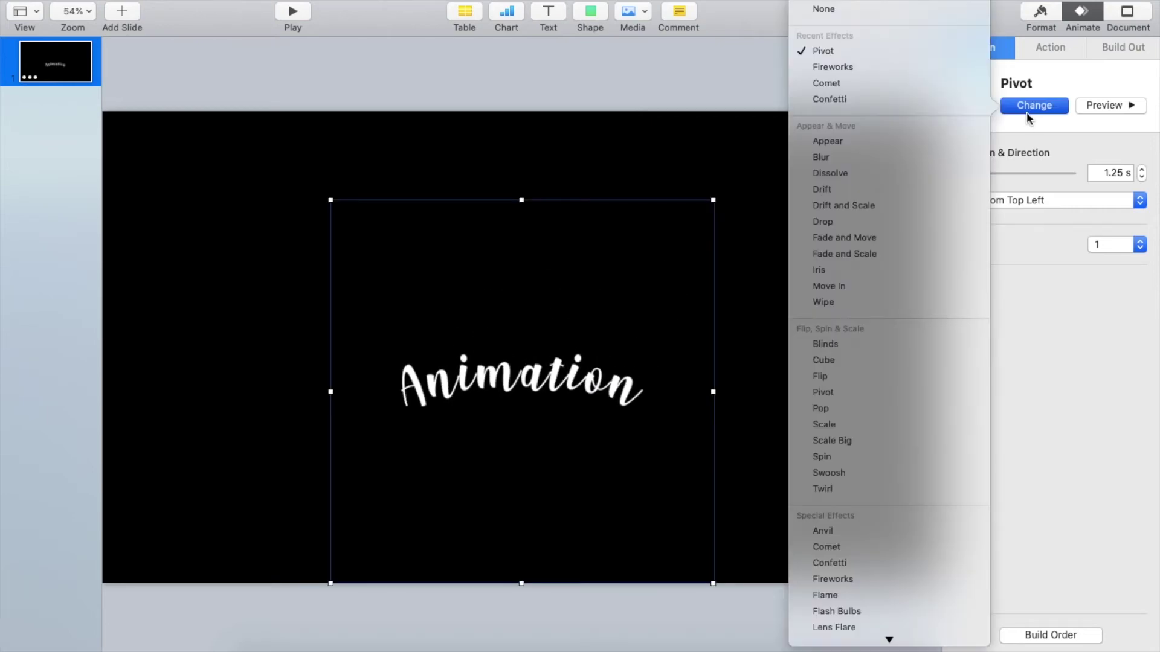
left_click(873, 593)
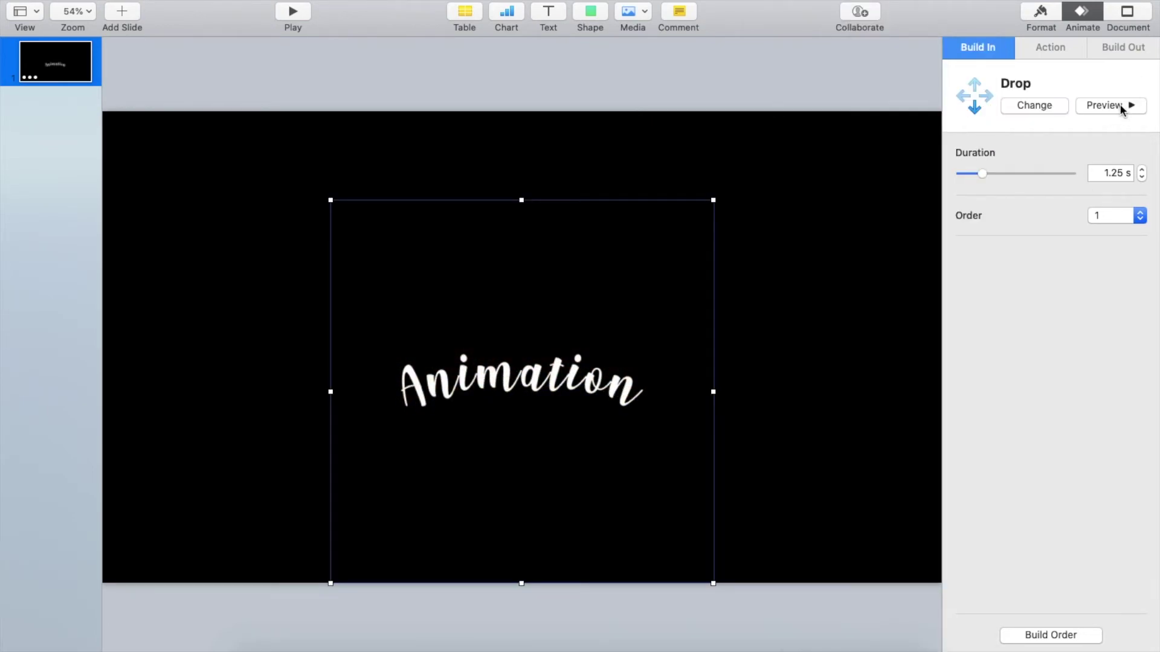
left_click(1121, 107)
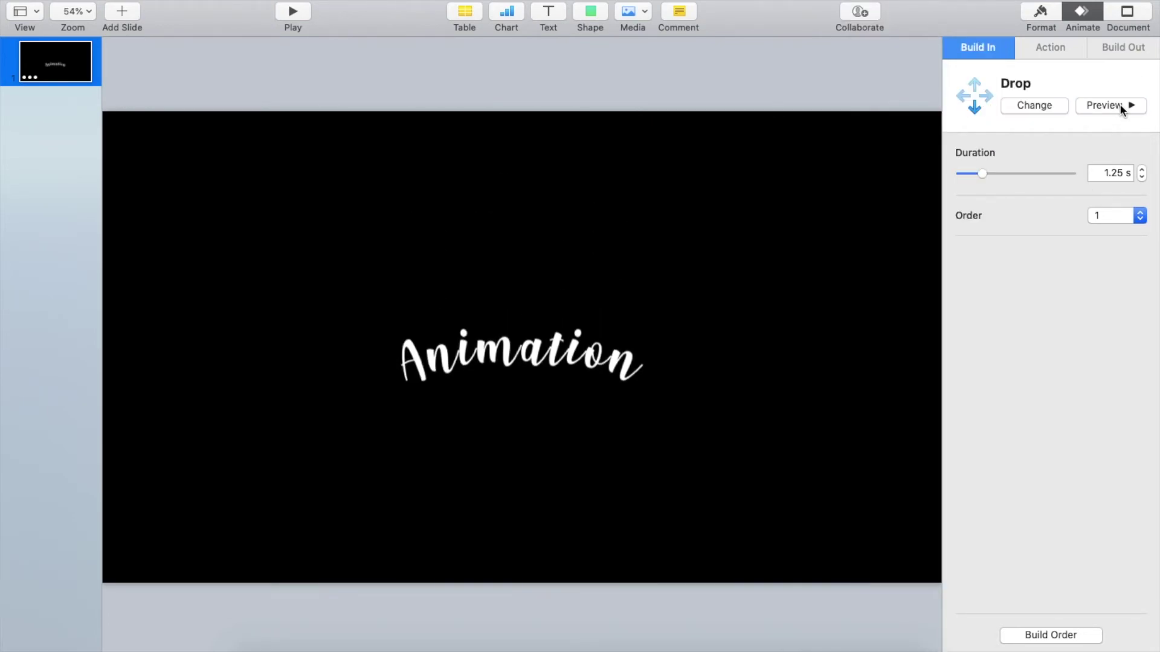
Add a Jiggle action effect to the Animation image.
left_click(1060, 46)
left_click(1047, 106)
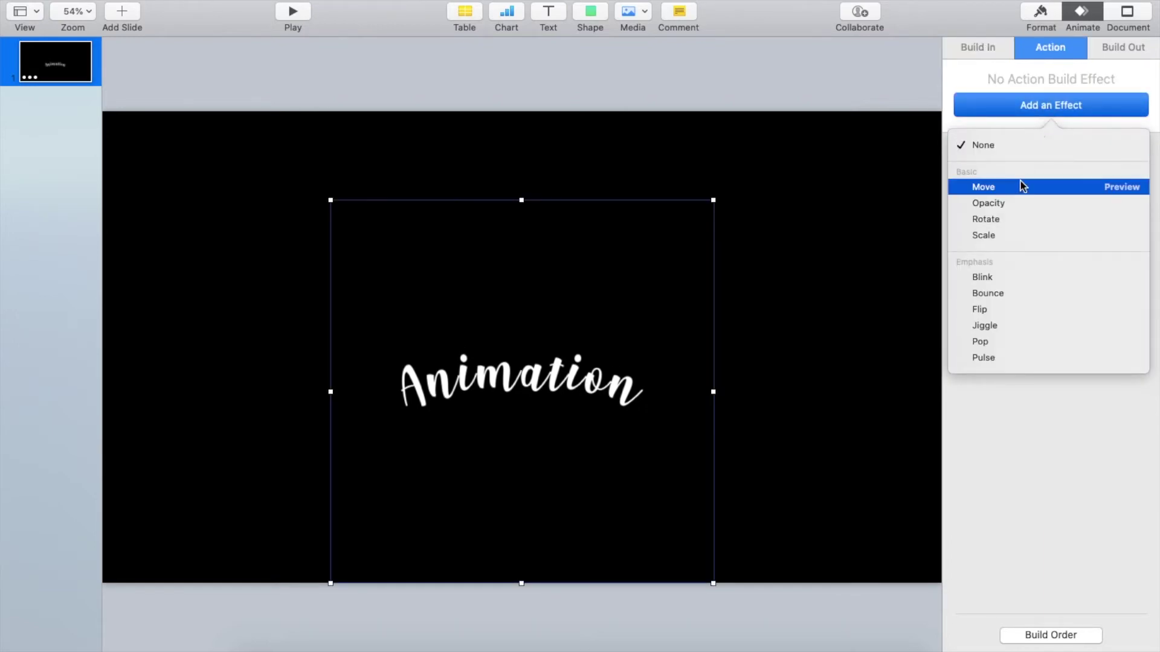
left_click(1014, 324)
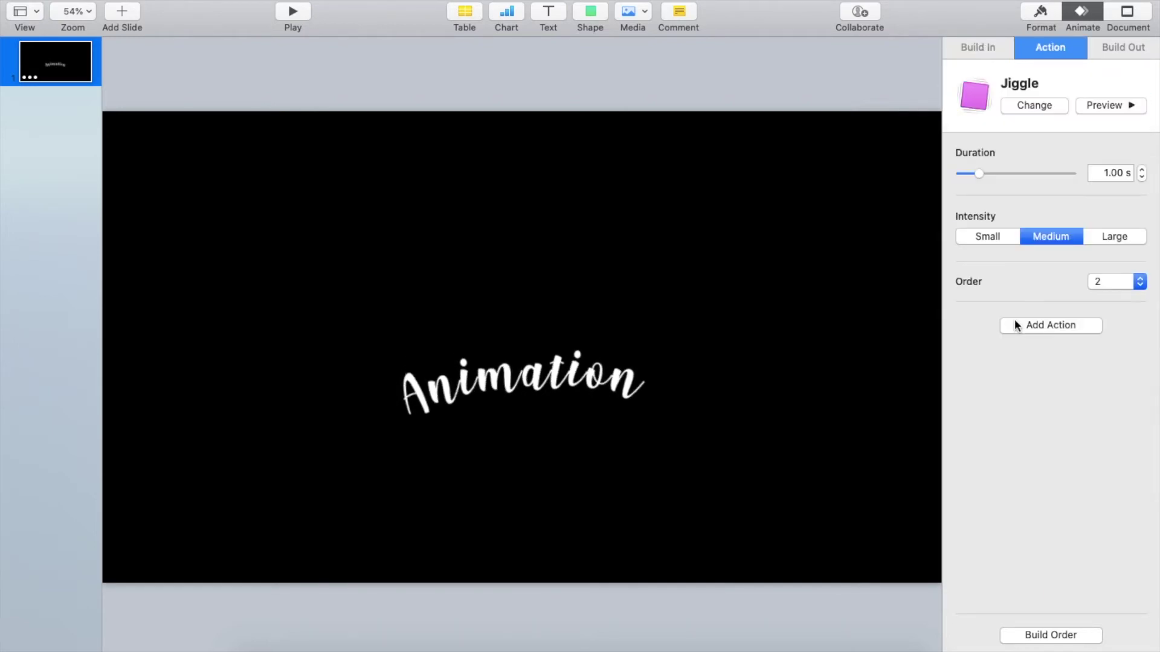
Set the Jiggle build to start After Build 1 and the Drop build to start After Transition, and preview the builds.
left_click(1038, 635)
left_click(1069, 554)
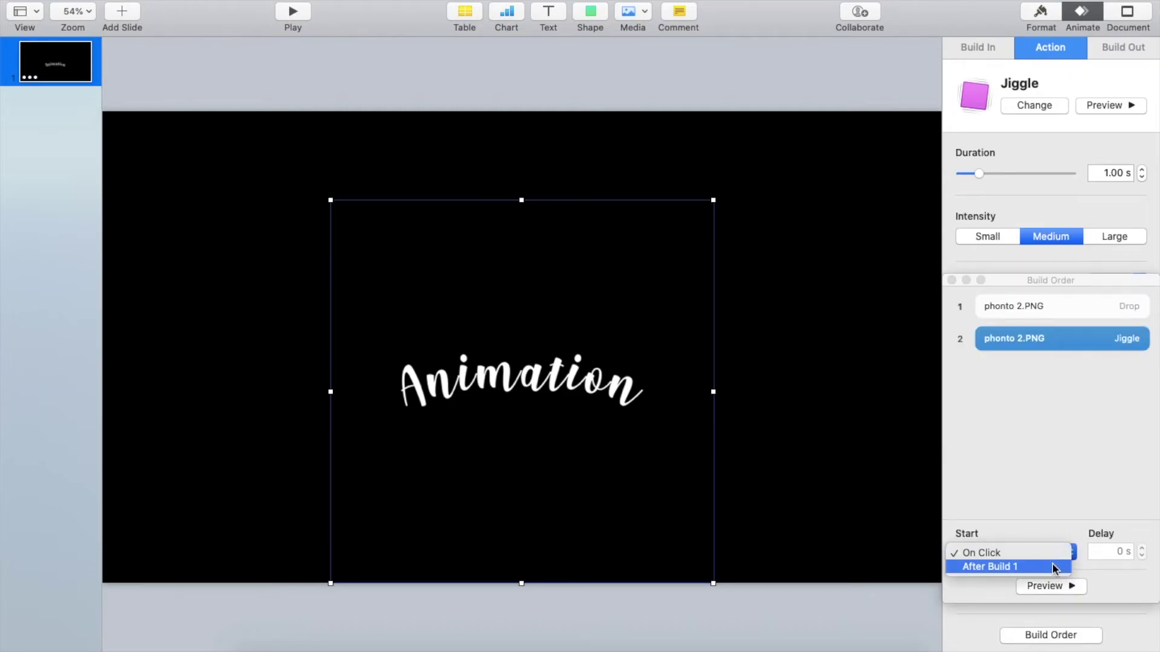
left_click(1061, 567)
left_click(1071, 305)
left_click(1071, 553)
left_click(1060, 565)
left_click(1066, 584)
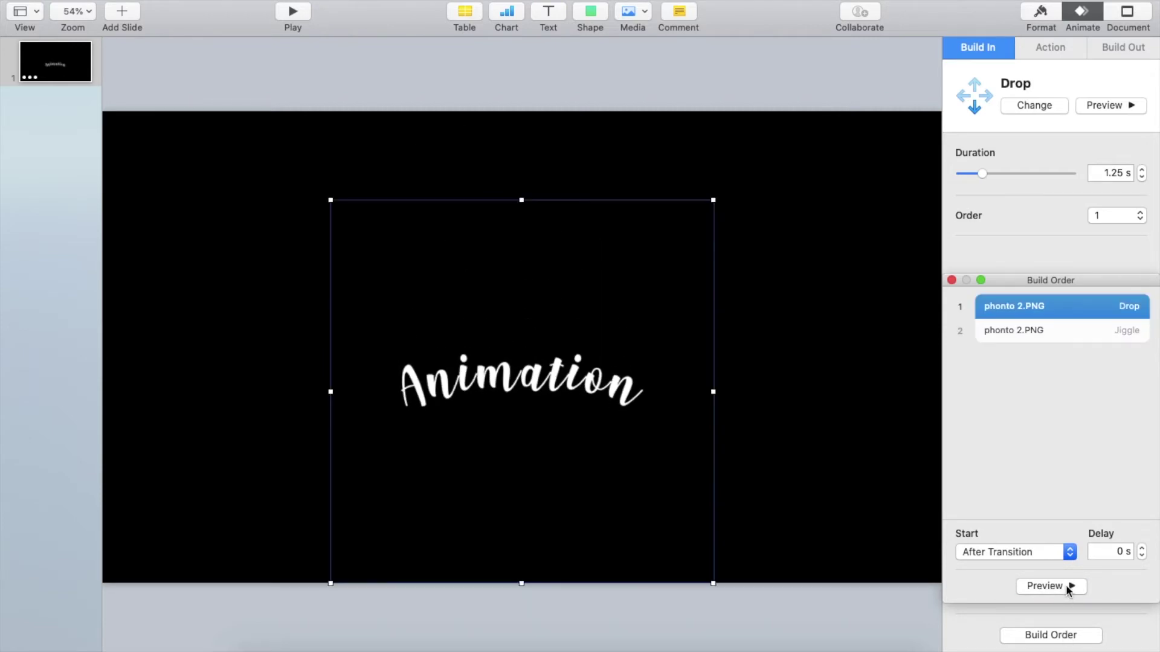
left_click(1065, 585)
Export the presentation to the Desktop as a 1920 x 1080 Apple ProRes 4444 movie with a transparent background, named Animation.
left_click(121, 0)
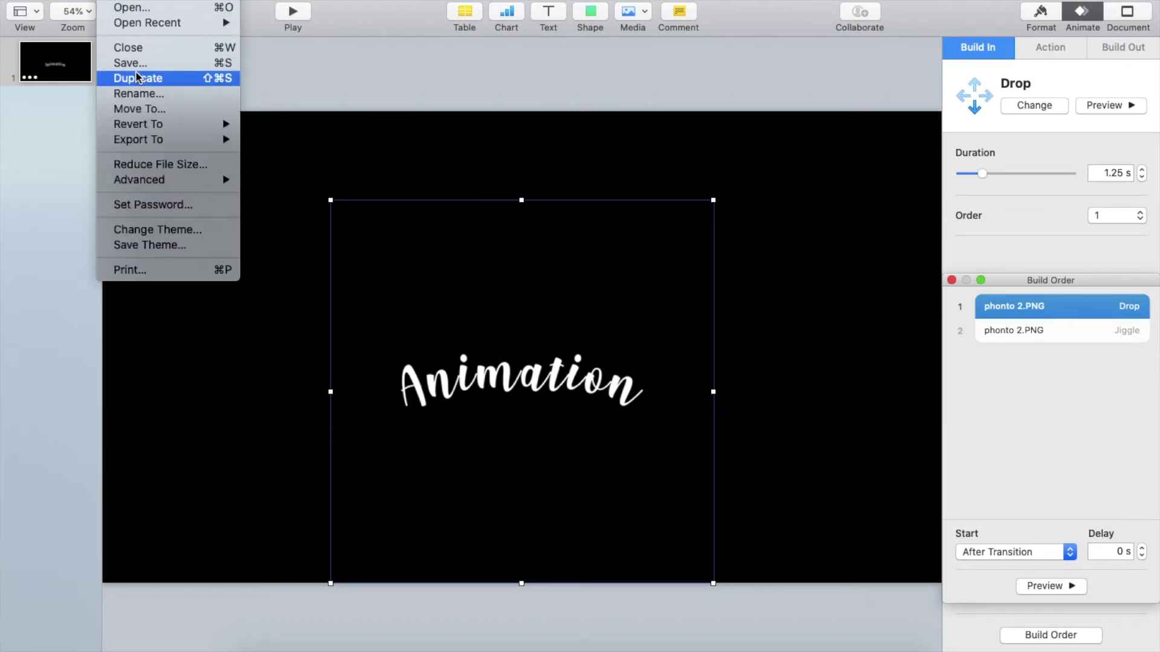
mouse_move(169, 139)
left_click(271, 155)
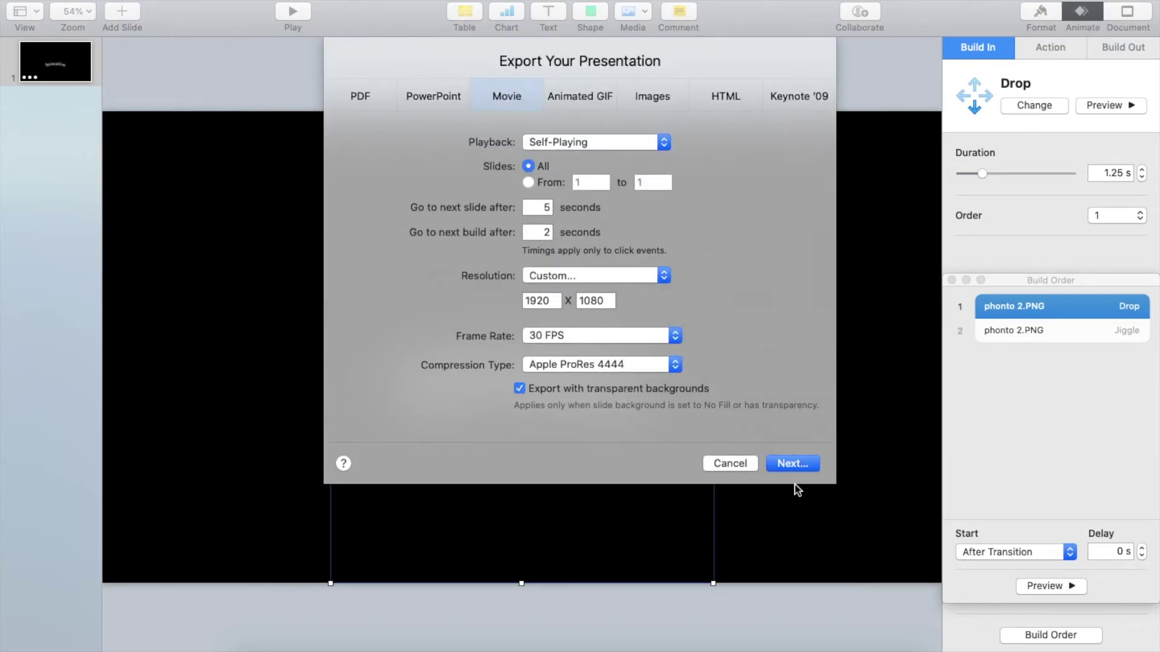
left_click(793, 465)
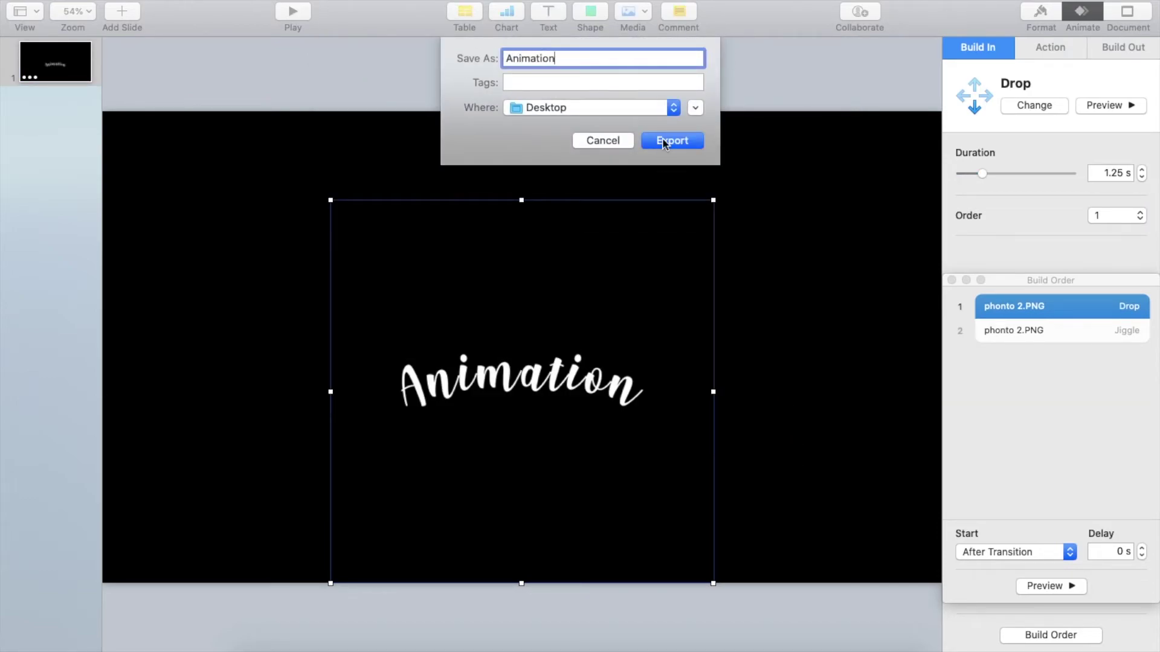
type("Animation")
left_click(664, 143)
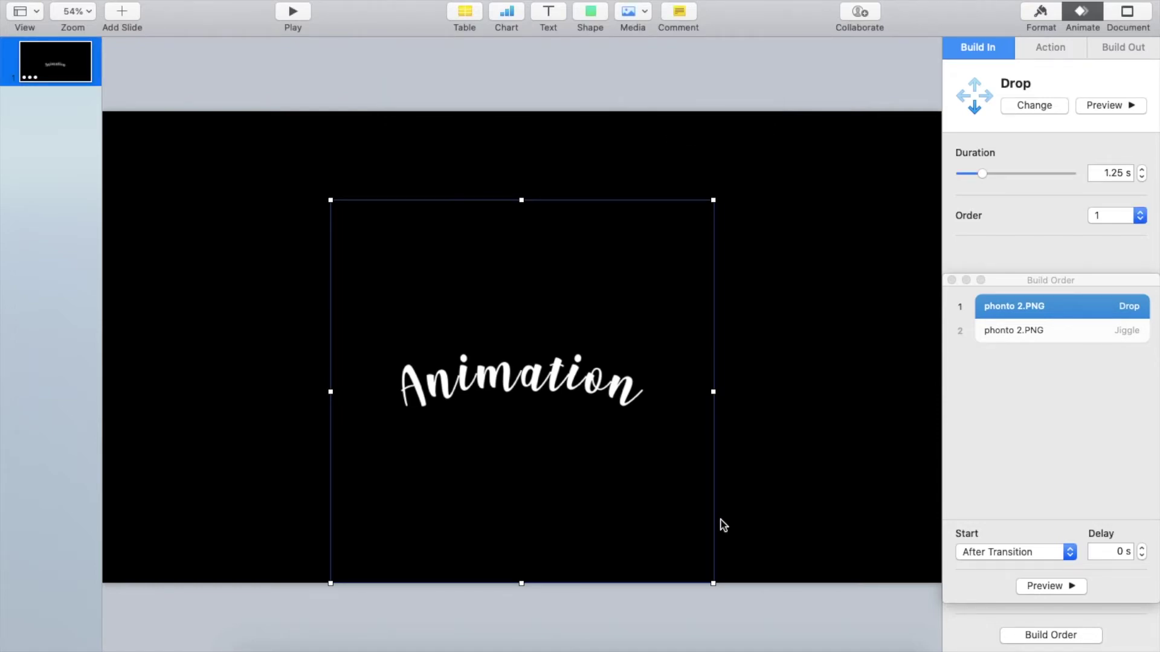
Switch to iMovie, add the rose video to the timeline and overlay the Animation movie from the video's start.
left_click(797, 647)
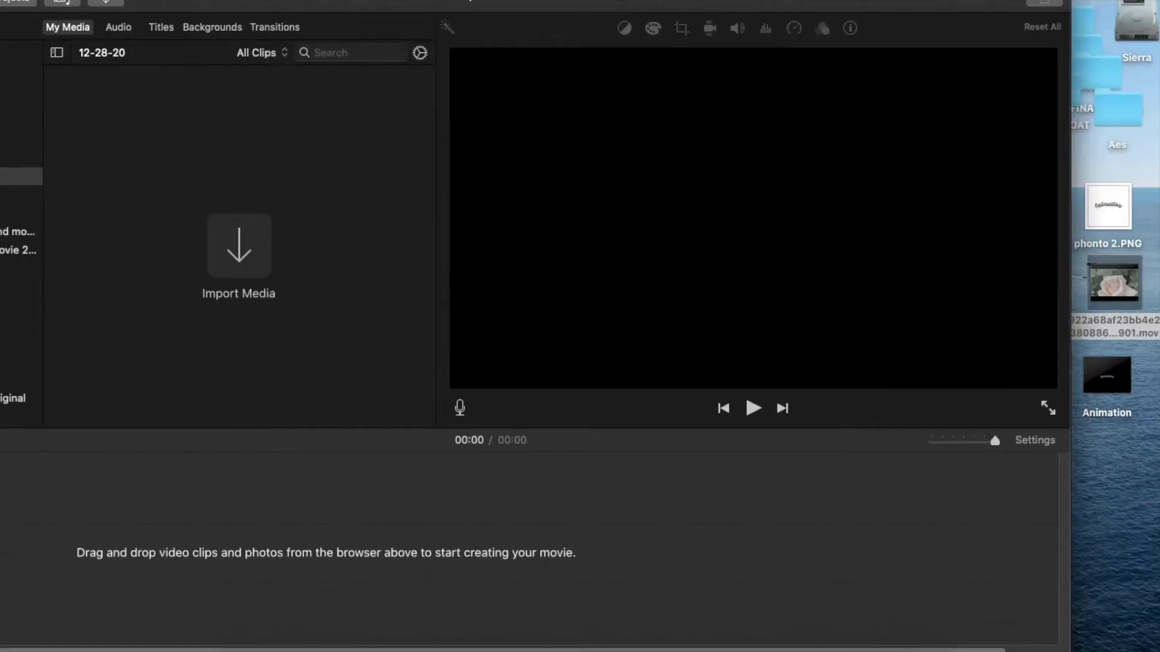
left_click_drag(1114, 281, 544, 492)
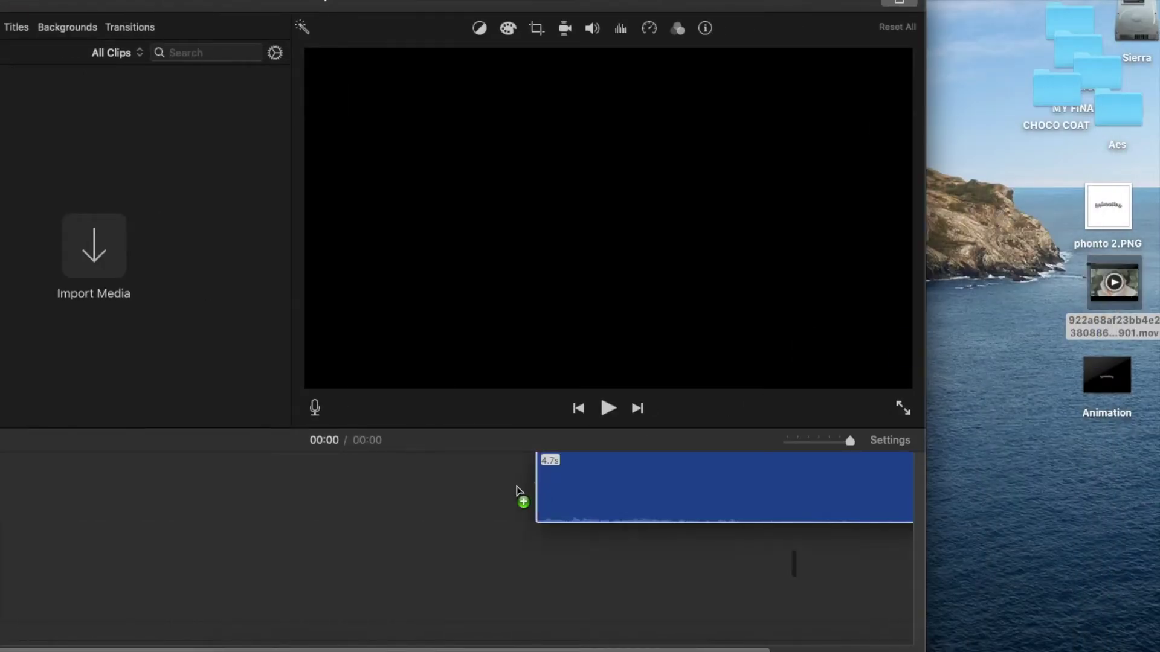
left_click_drag(1107, 375, 133, 472)
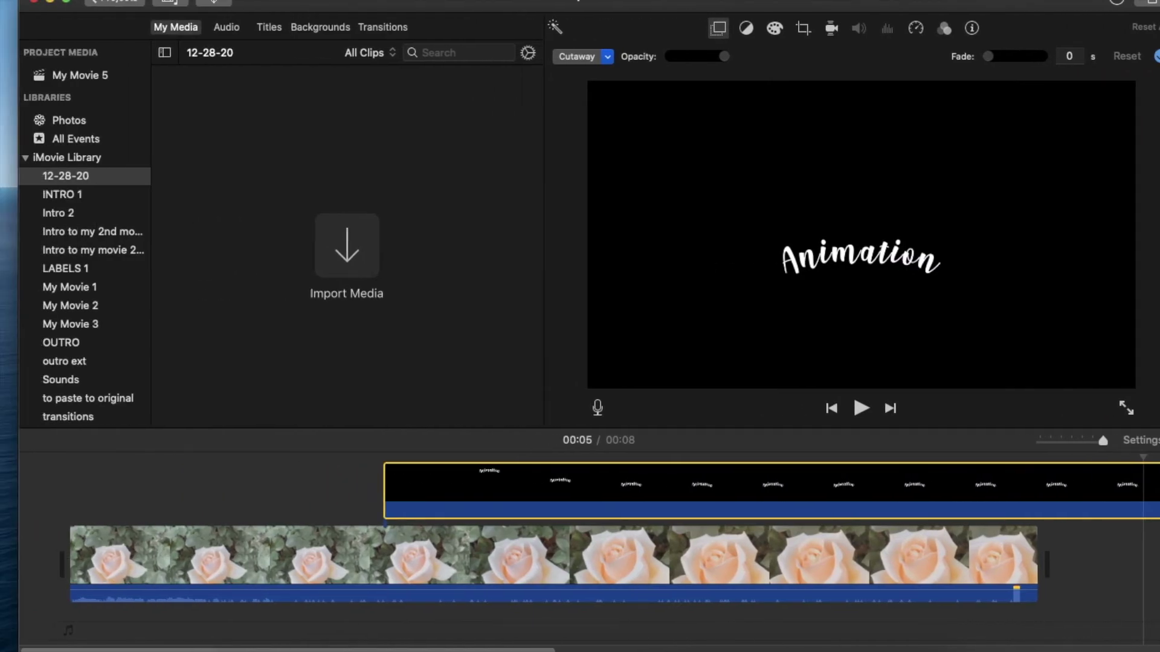
left_click_drag(822, 507, 474, 514)
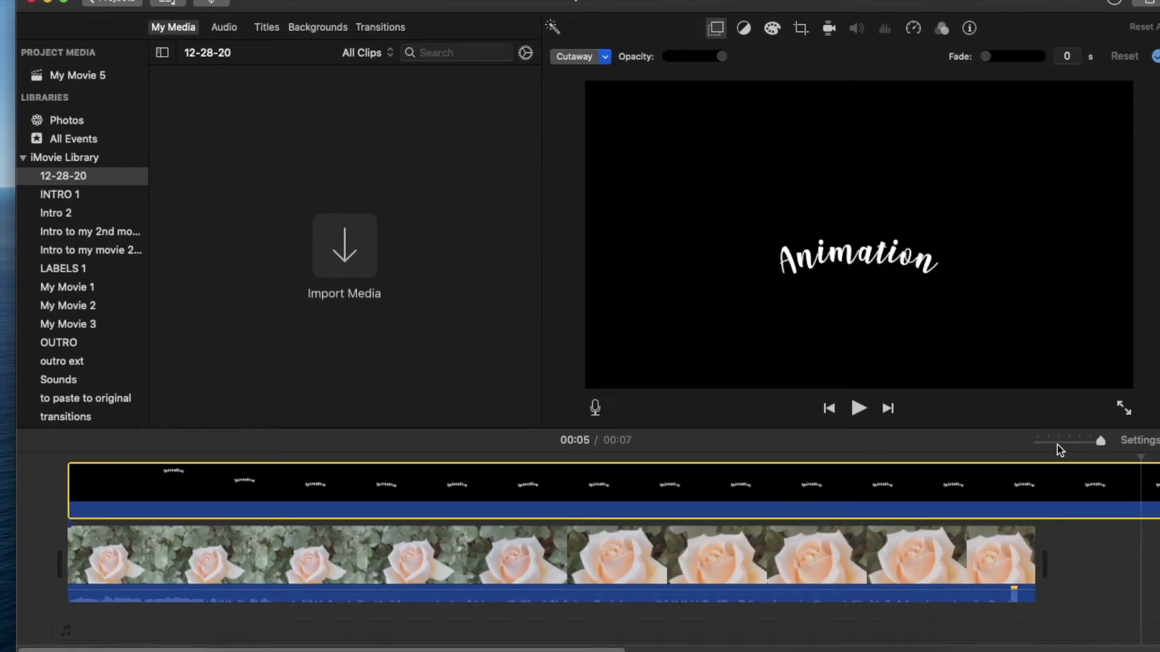
Trim the end of the Animation overlay to match the end of the rose clip.
left_click(1059, 442)
left_click_drag(156, 495, 124, 495)
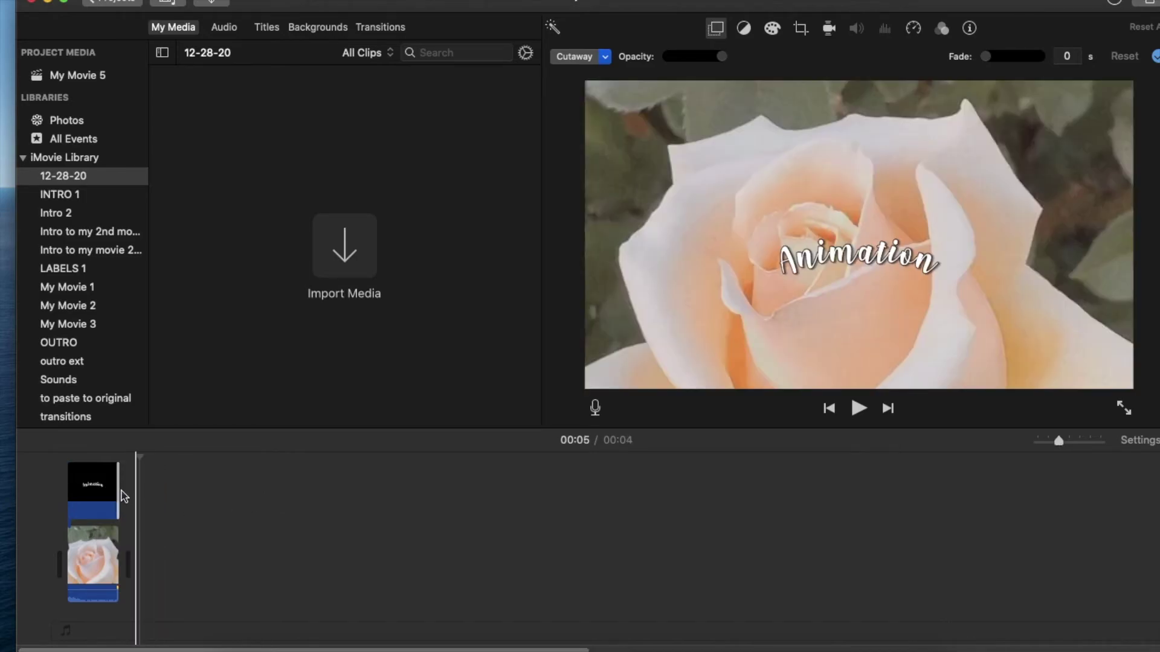
left_click_drag(1062, 442, 1079, 443)
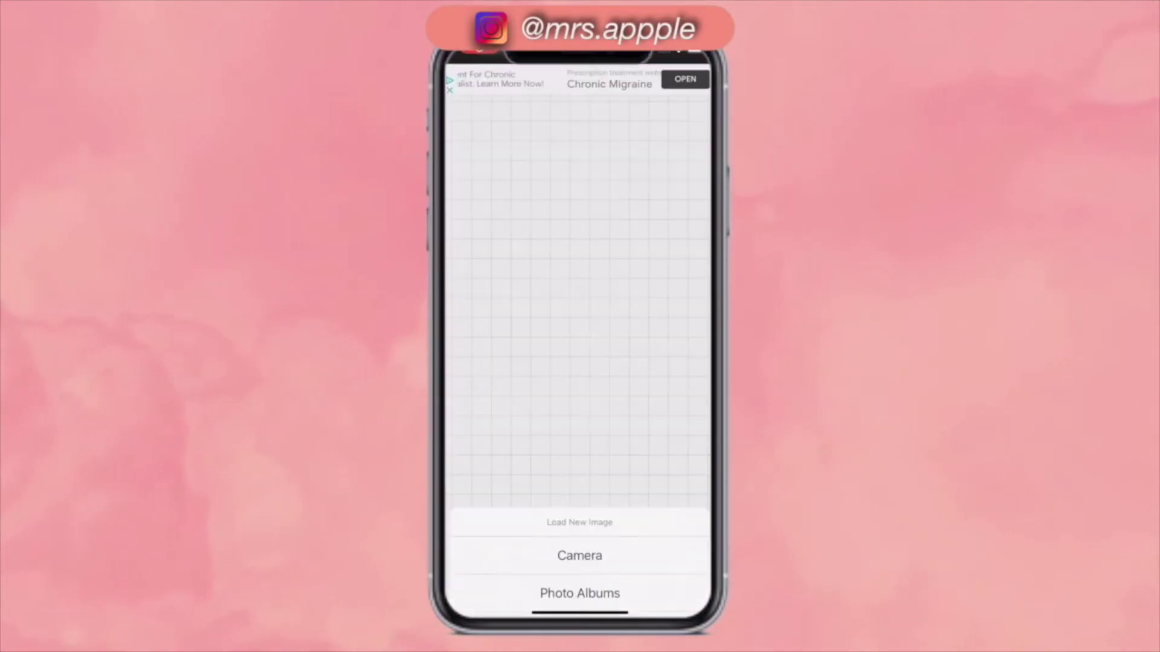
Load the pink cloud background picture from the photo library as a new image in Phonto.
left_click(580, 419)
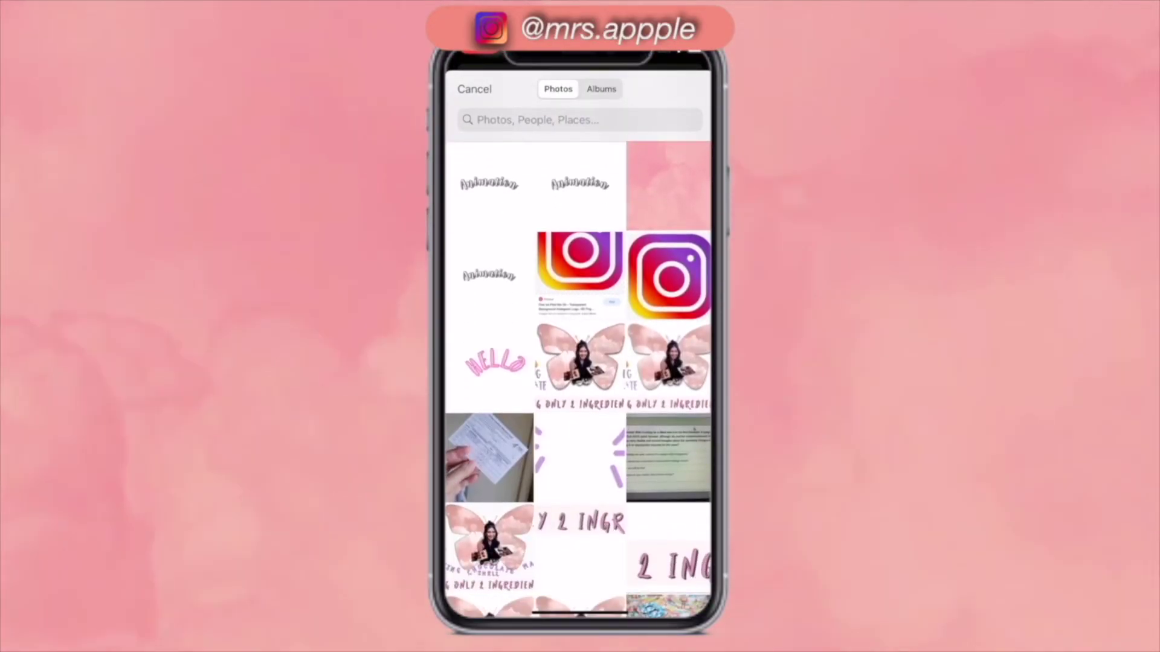
left_click(669, 189)
left_click(688, 78)
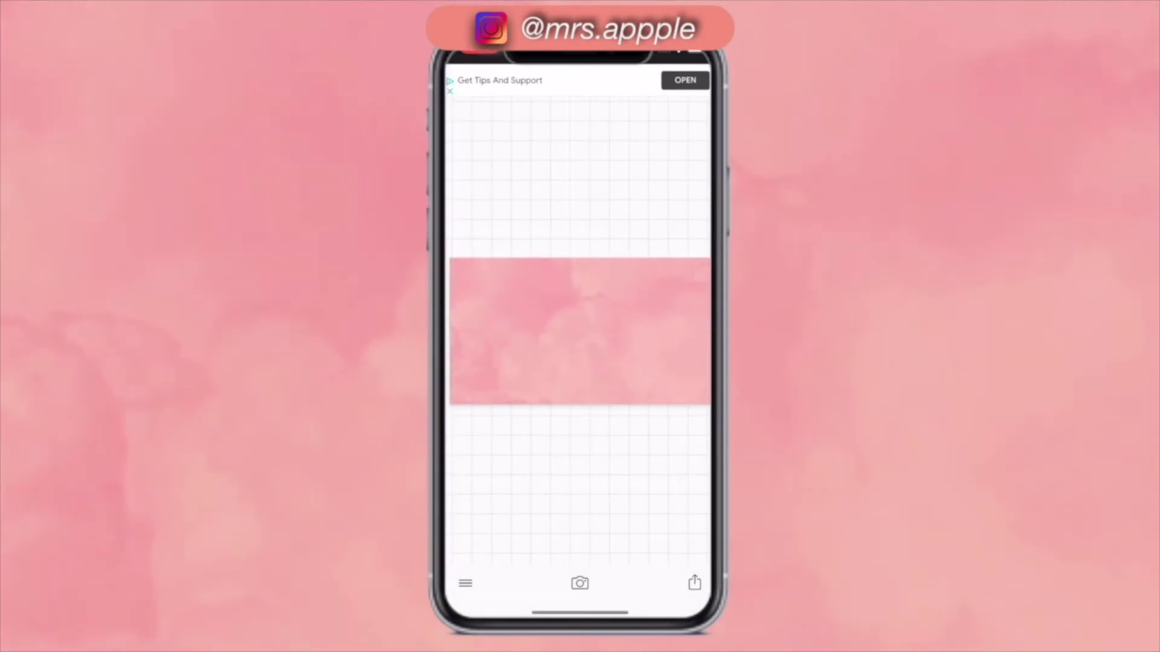
Add the text "Animation" to the pink background in the handwritten script font.
left_click(560, 327)
left_click(560, 305)
type("AN")
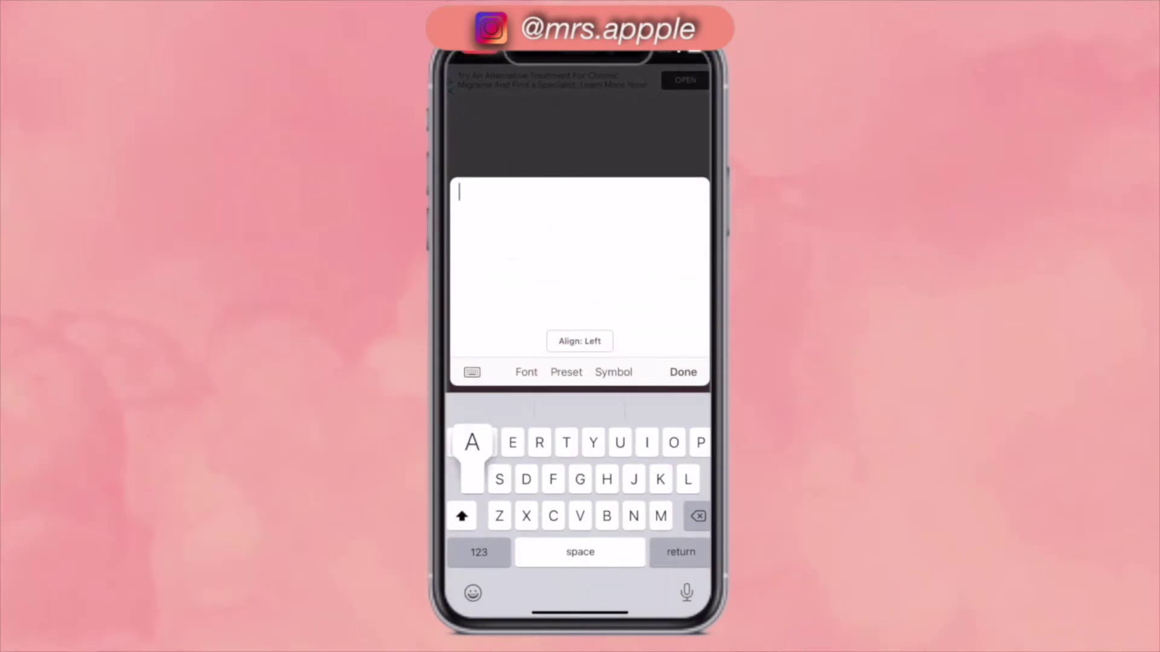
type("IMATION")
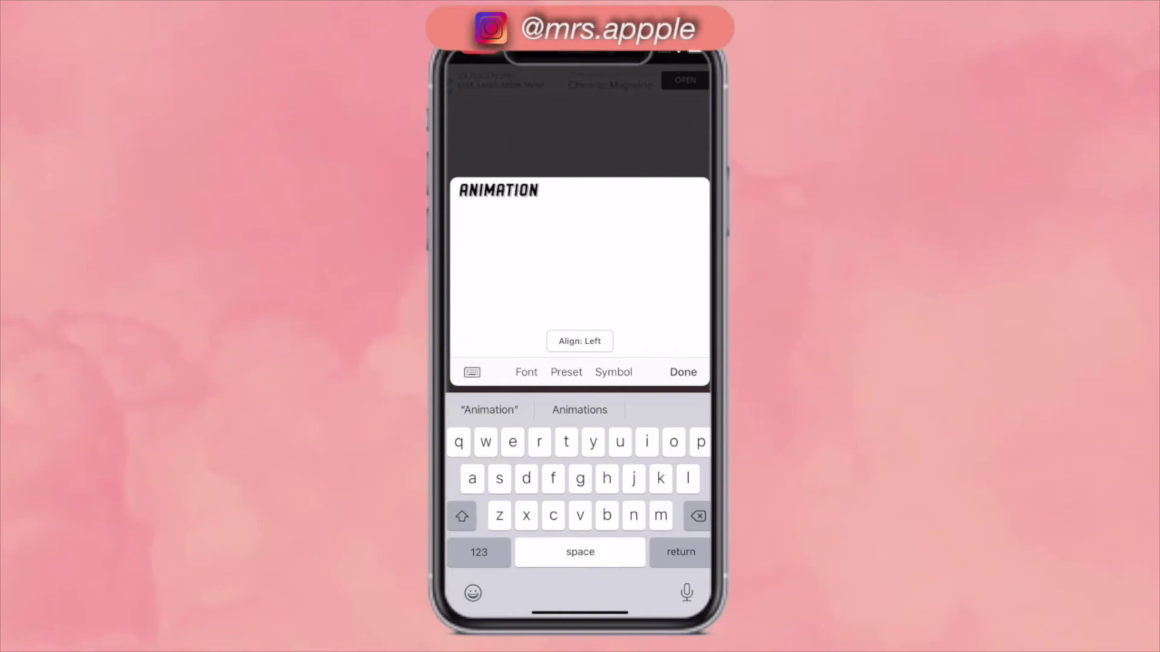
left_click(526, 372)
left_click(481, 168)
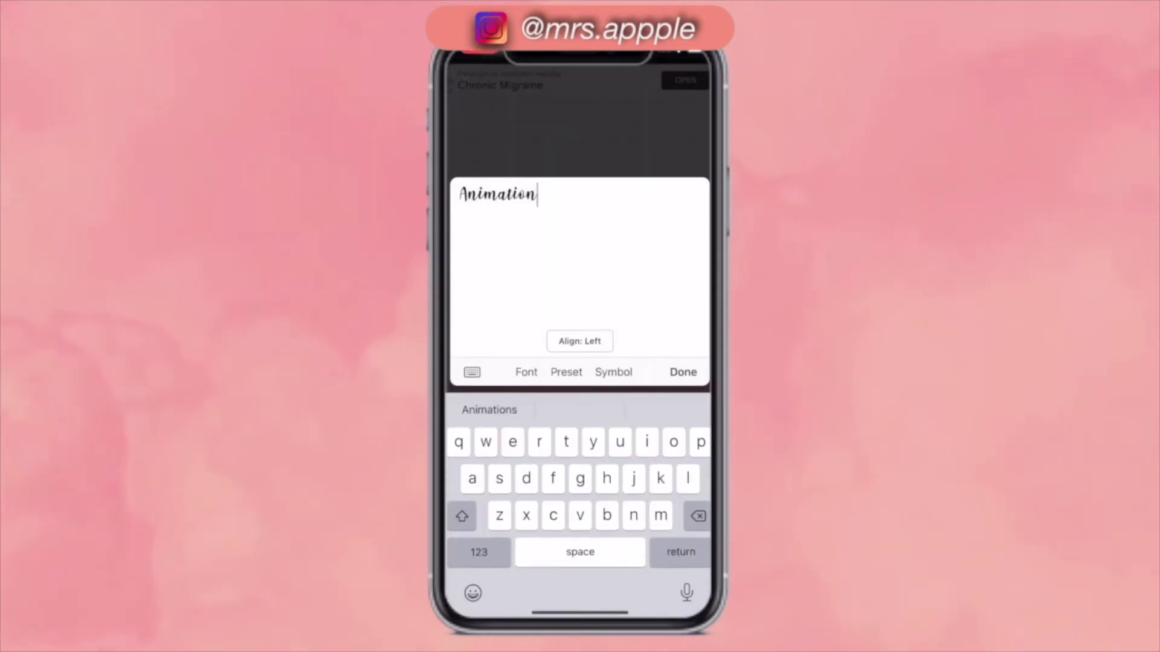
left_click(683, 372)
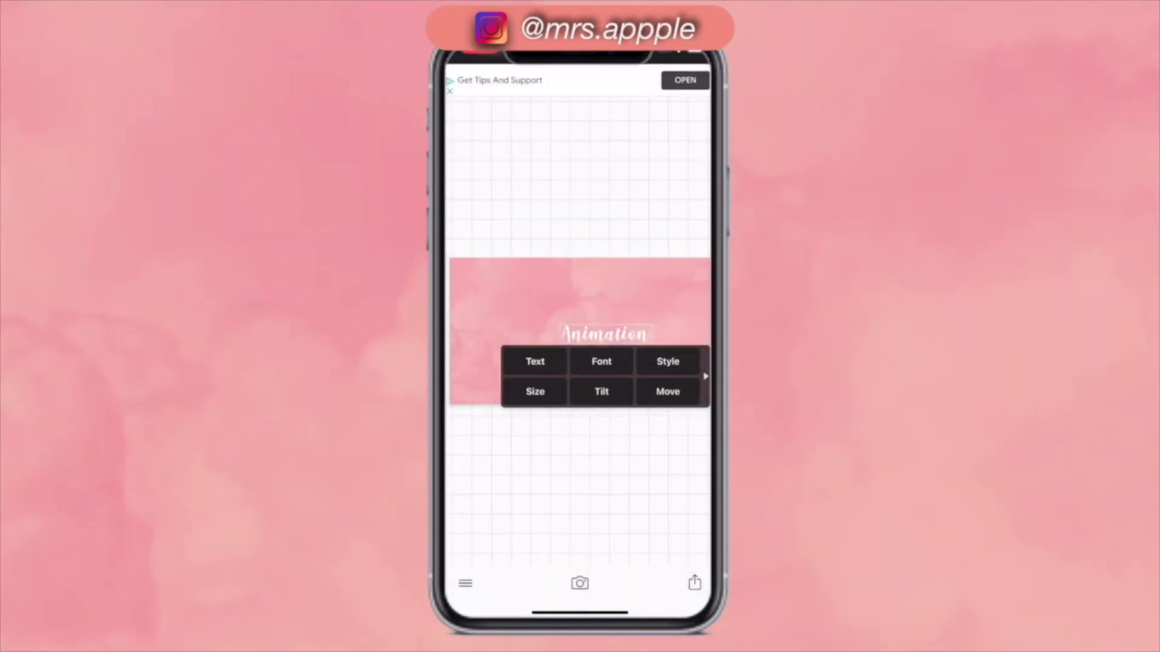
Move the Animation text to the middle of the pink background and open its style settings.
left_click(582, 329)
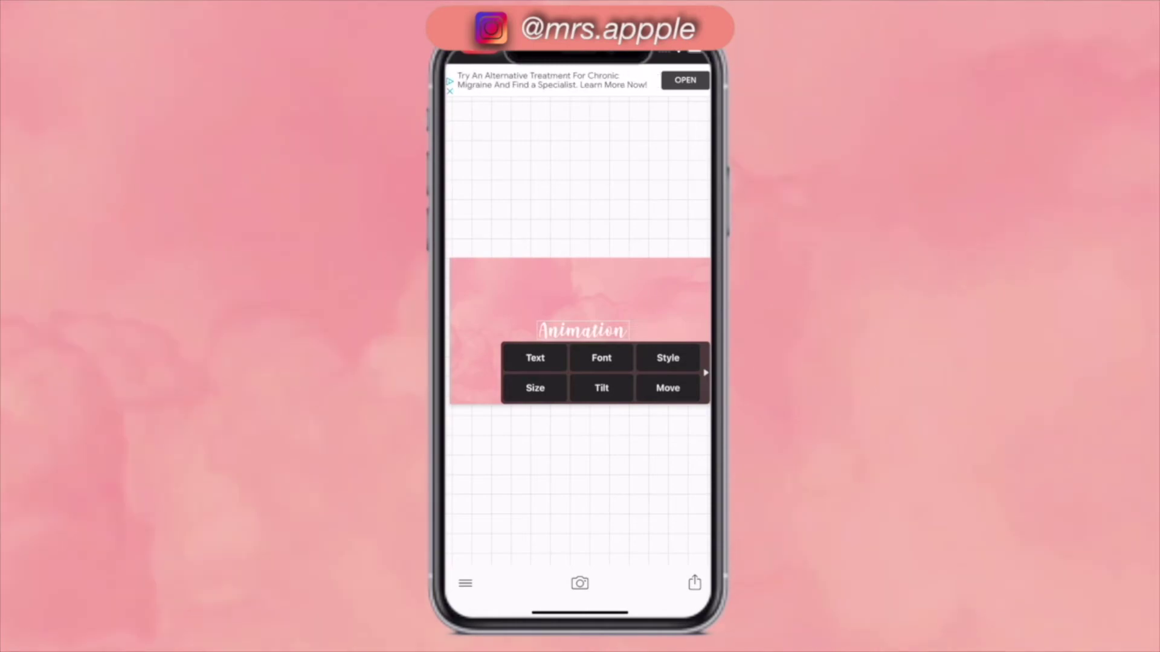
left_click(665, 357)
left_click(611, 78)
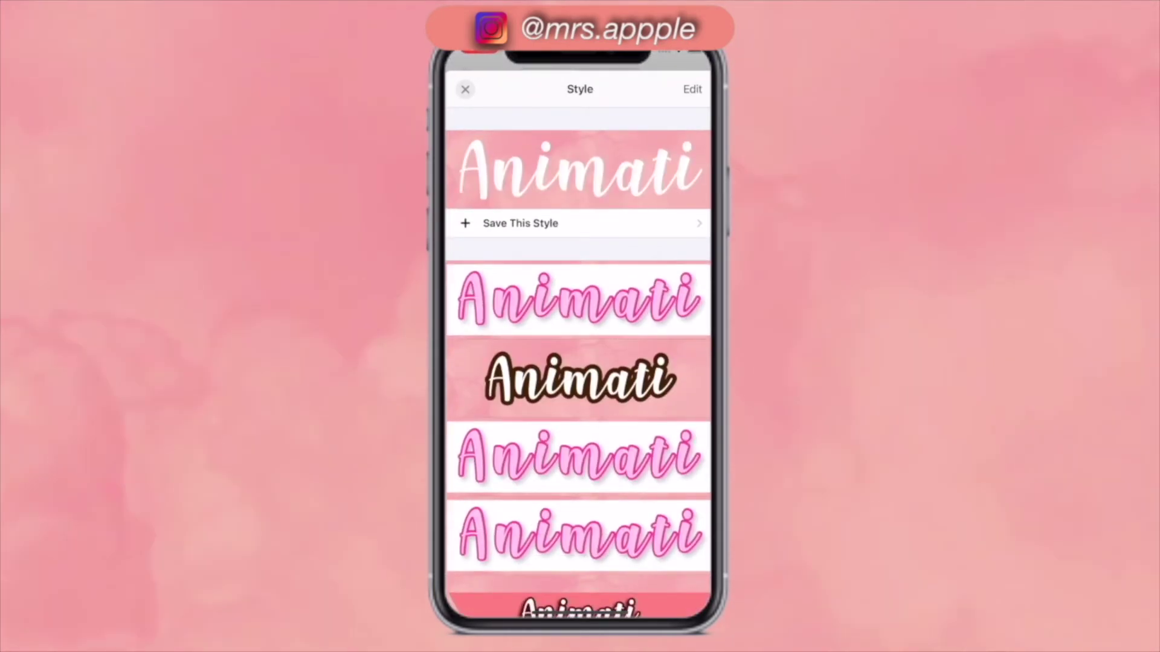
left_click(521, 223)
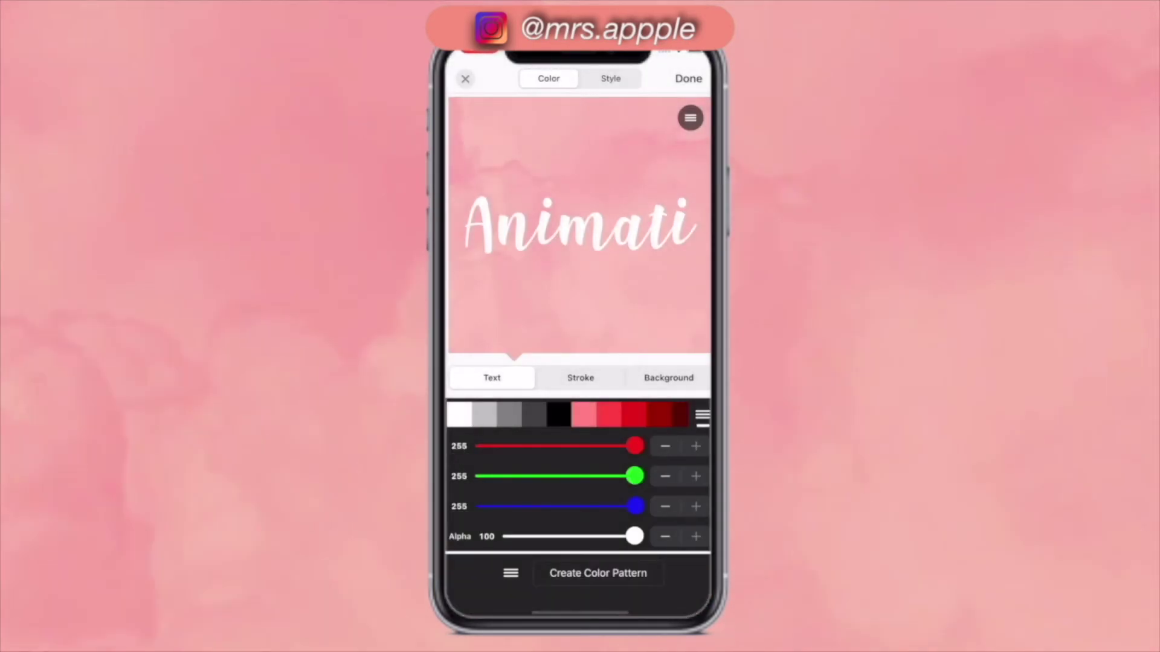